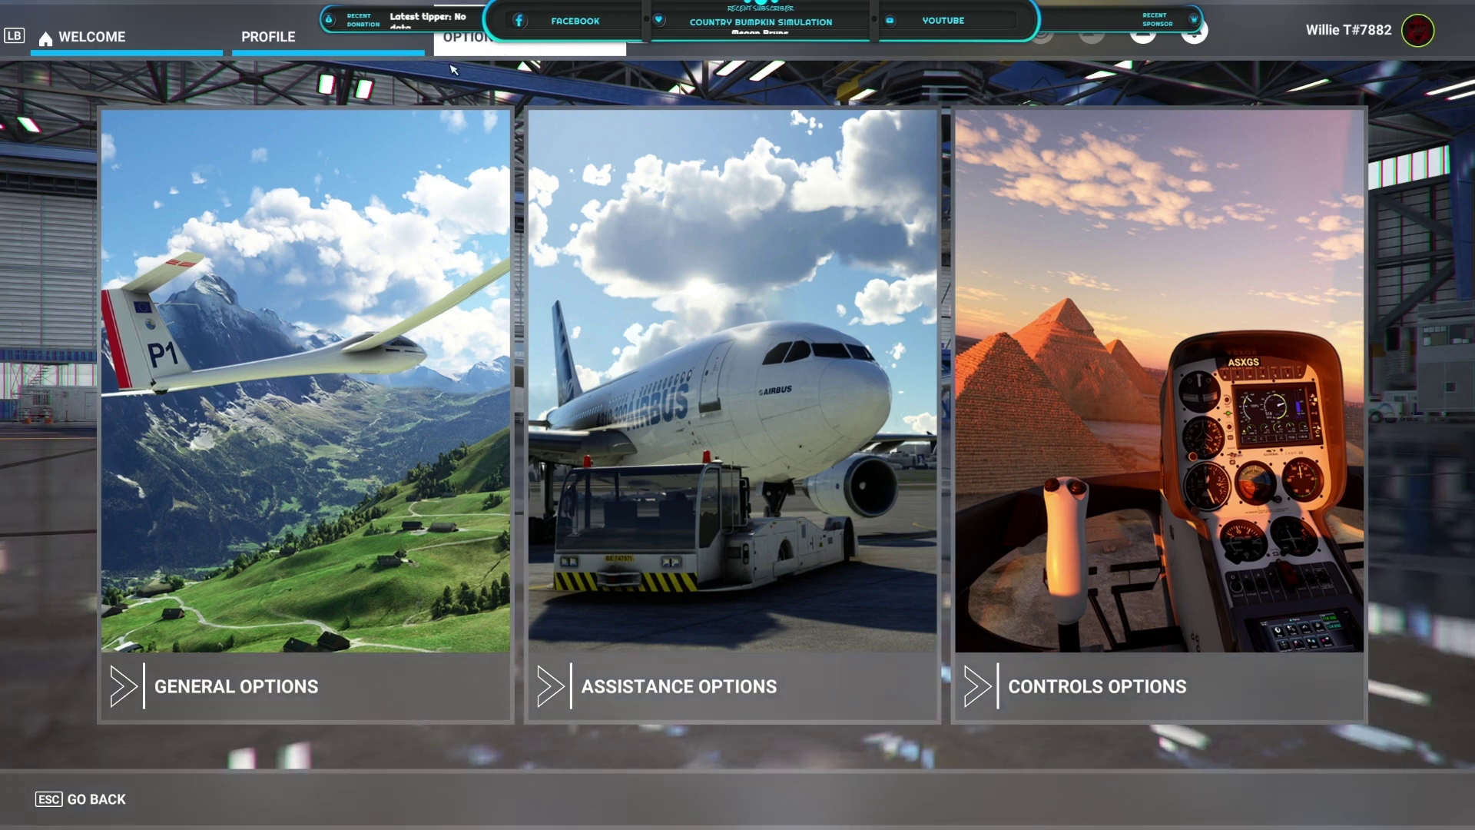
Step: Turn on Developer Mode in the general options and save the change
left_click(333, 479)
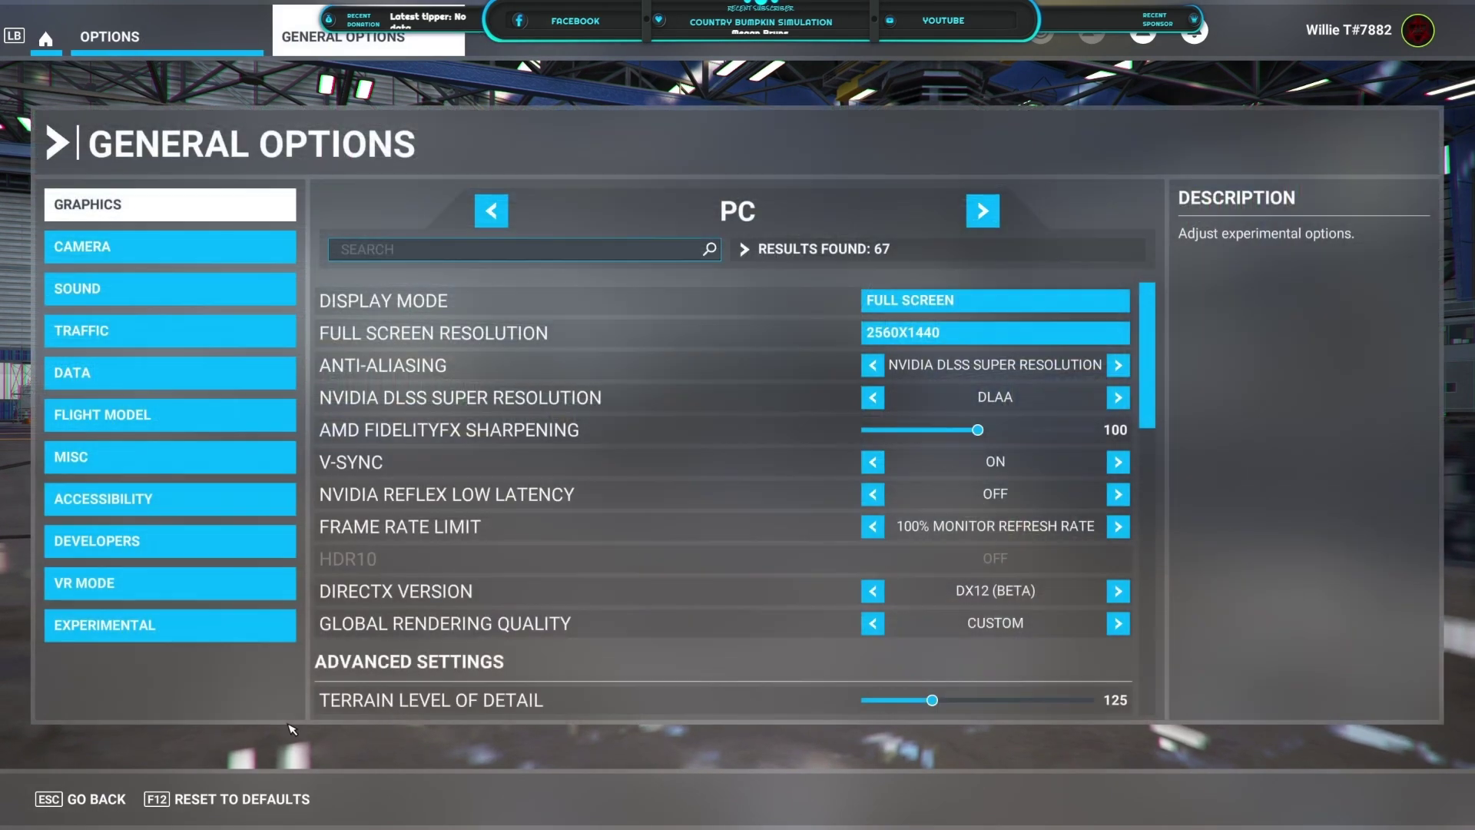
left_click(146, 555)
left_click(1145, 259)
left_click(422, 810)
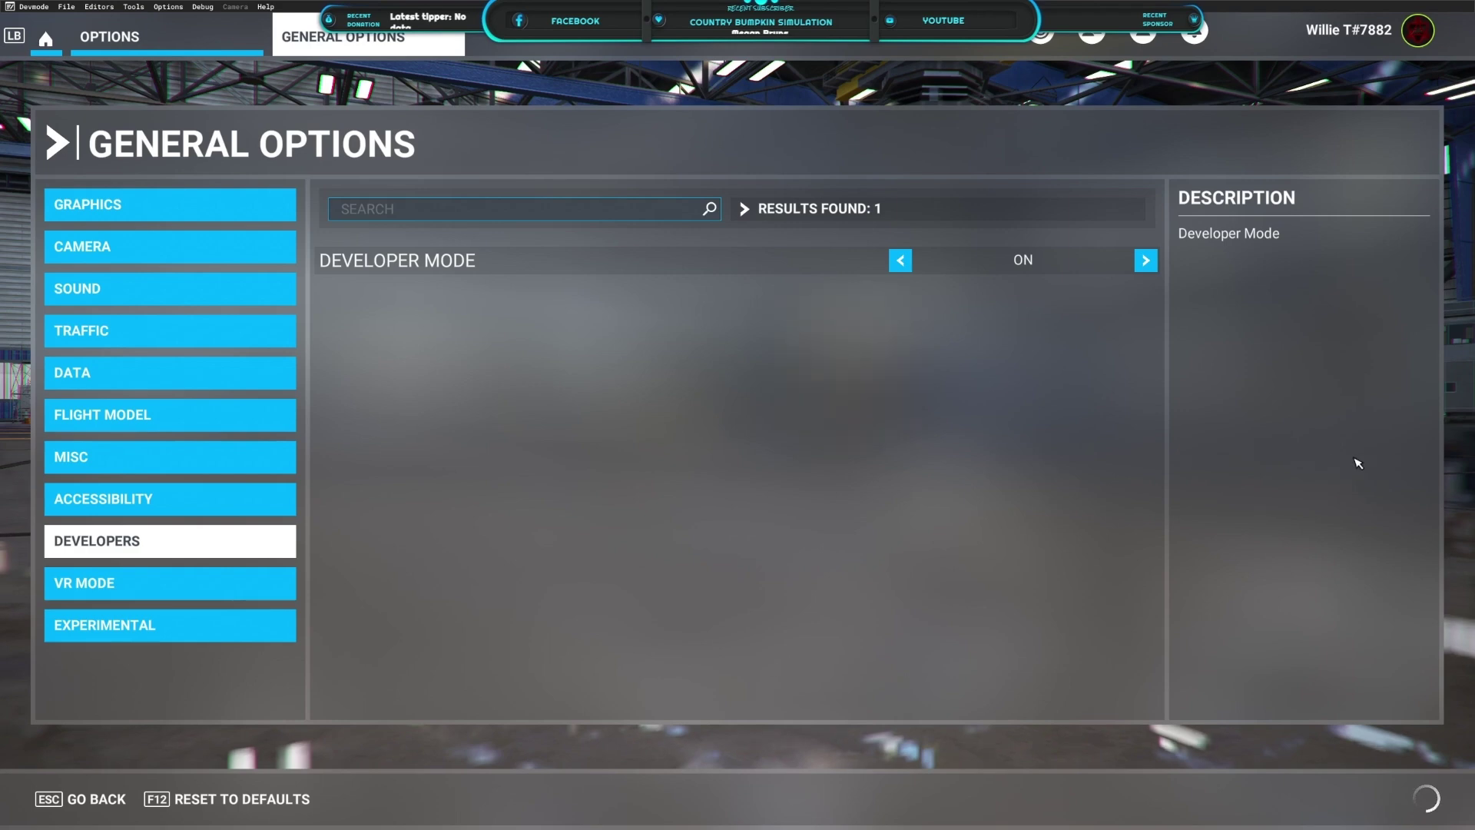
Step: Download the SDK Installer (Core) through the developer help resources and open the downloaded MSFS_SDK_Core_Installer_0.24.3.0 file
left_click(266, 7)
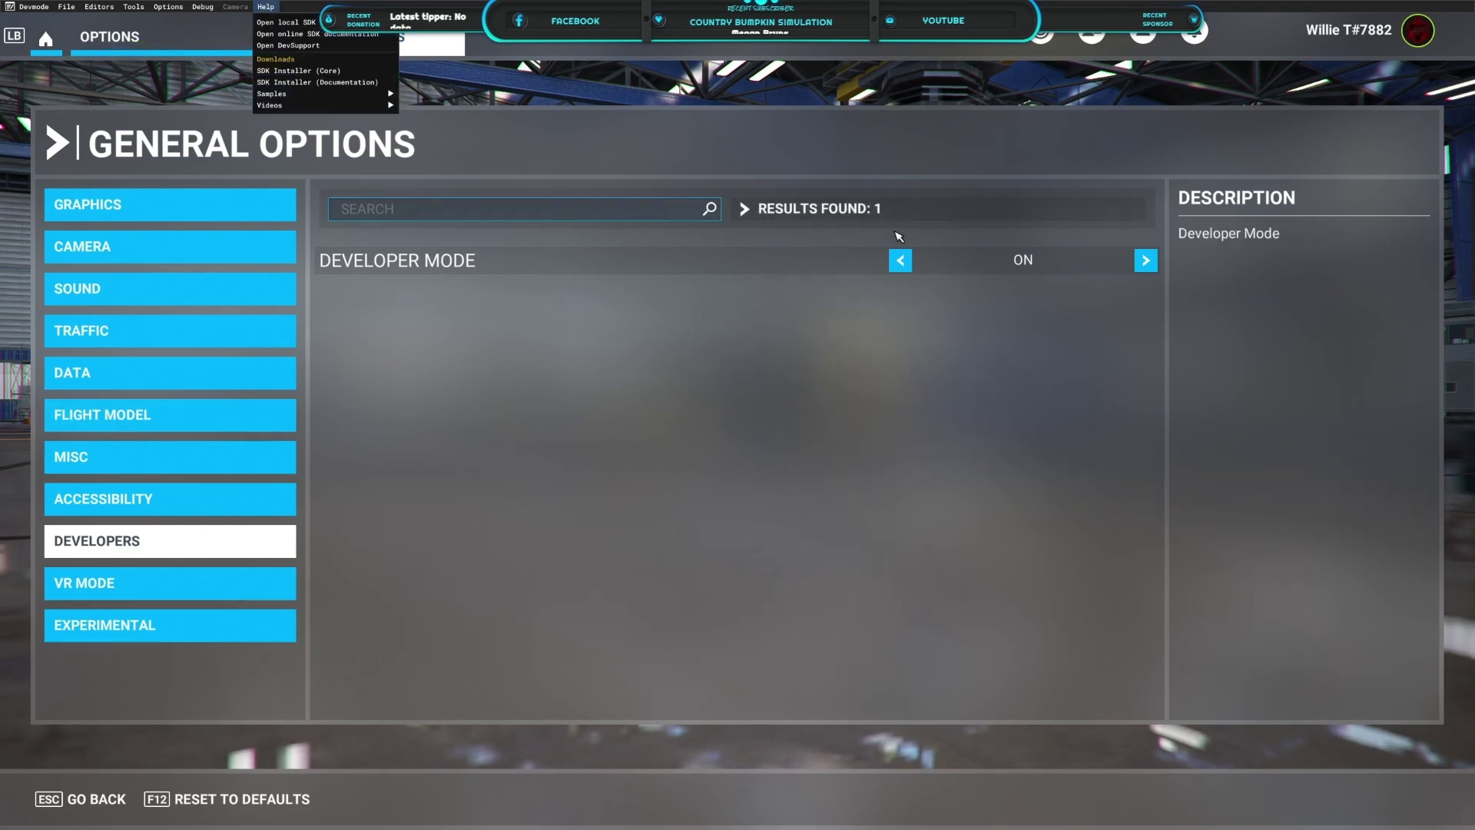
left_click(303, 71)
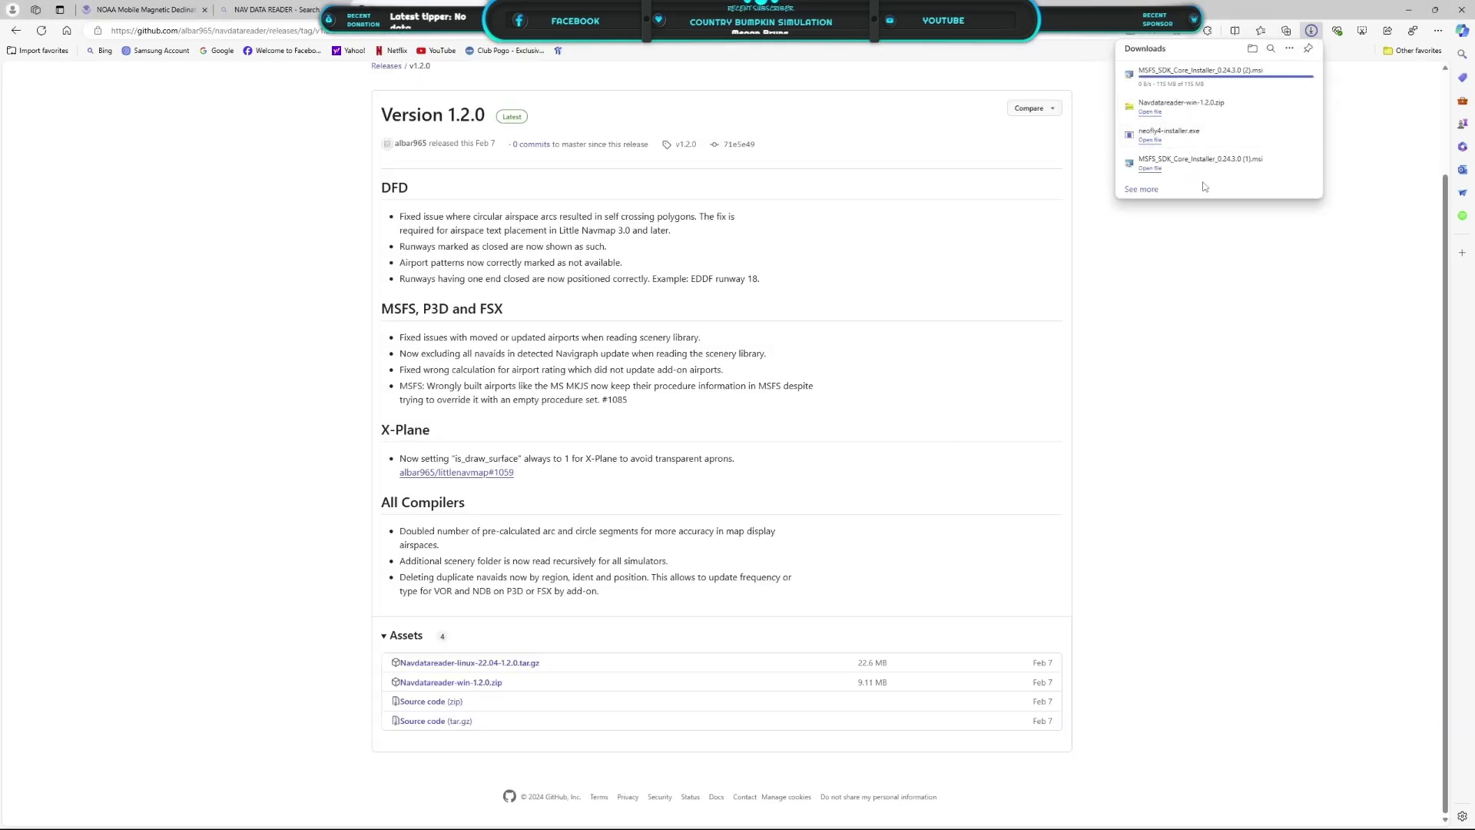
left_click(1152, 80)
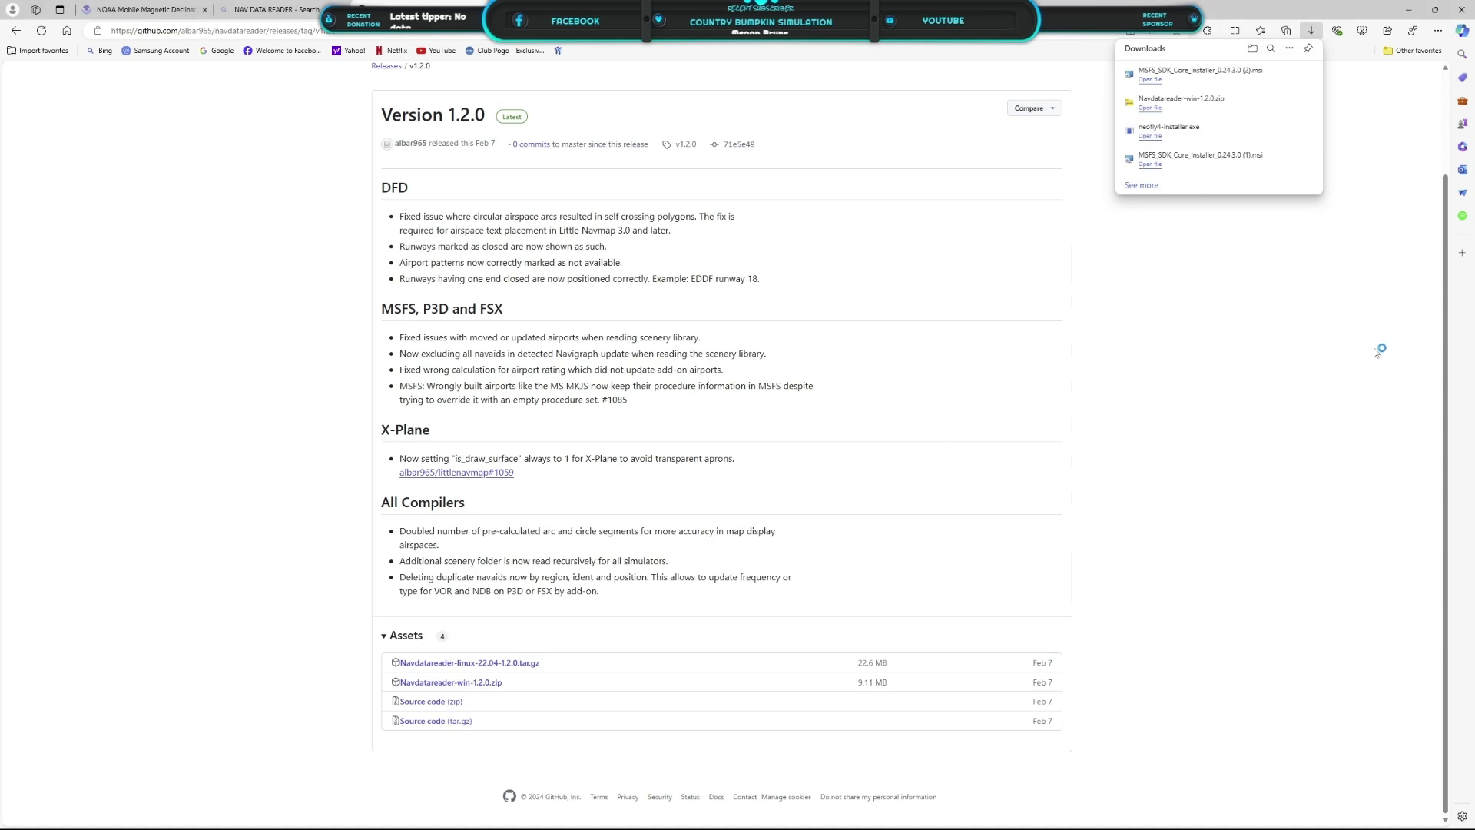
Step: Advance the core SDK setup wizard to its change, repair or remove choices, and cancel the installation
left_click(799, 510)
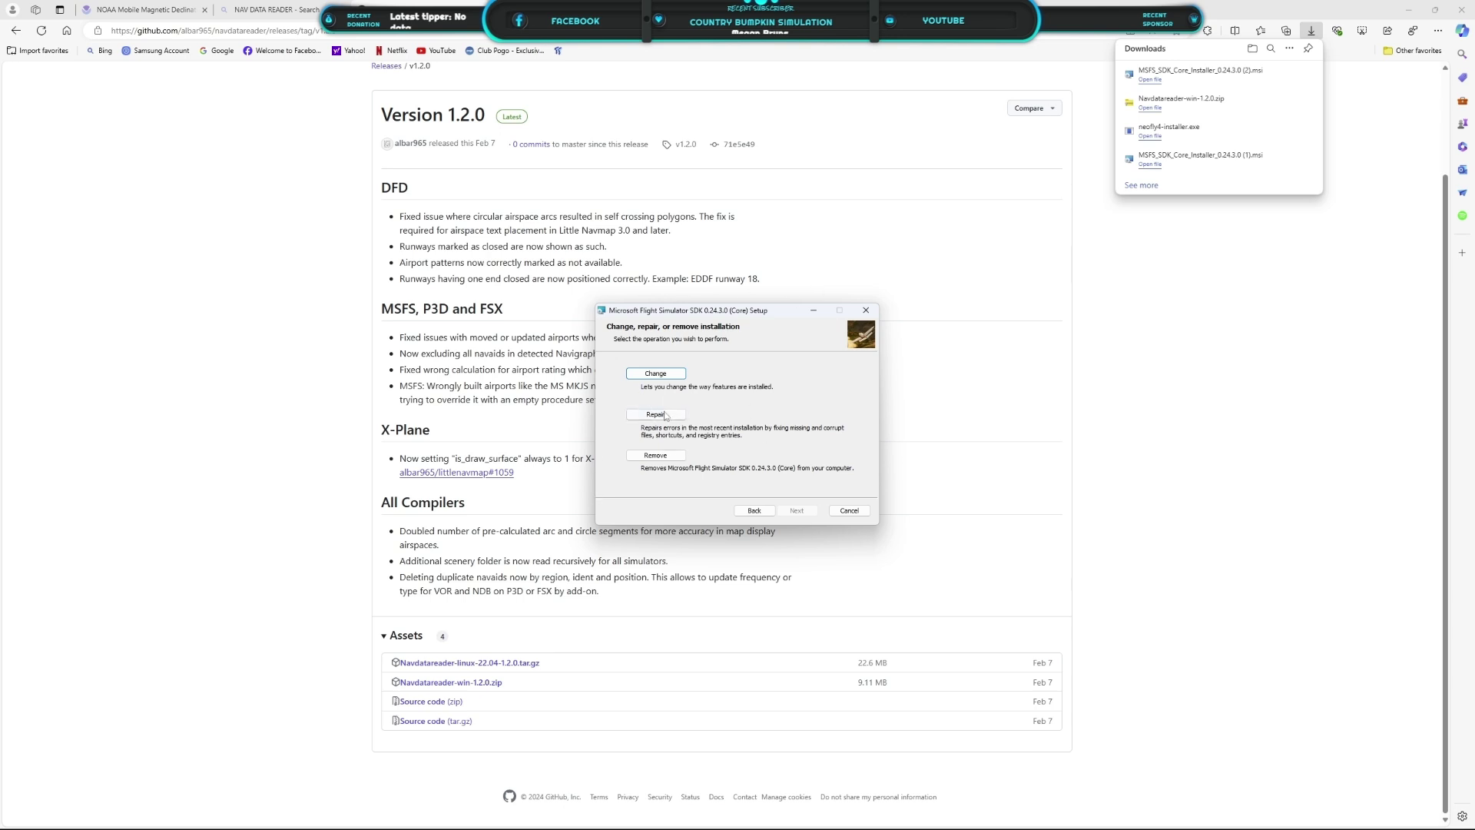
left_click(857, 310)
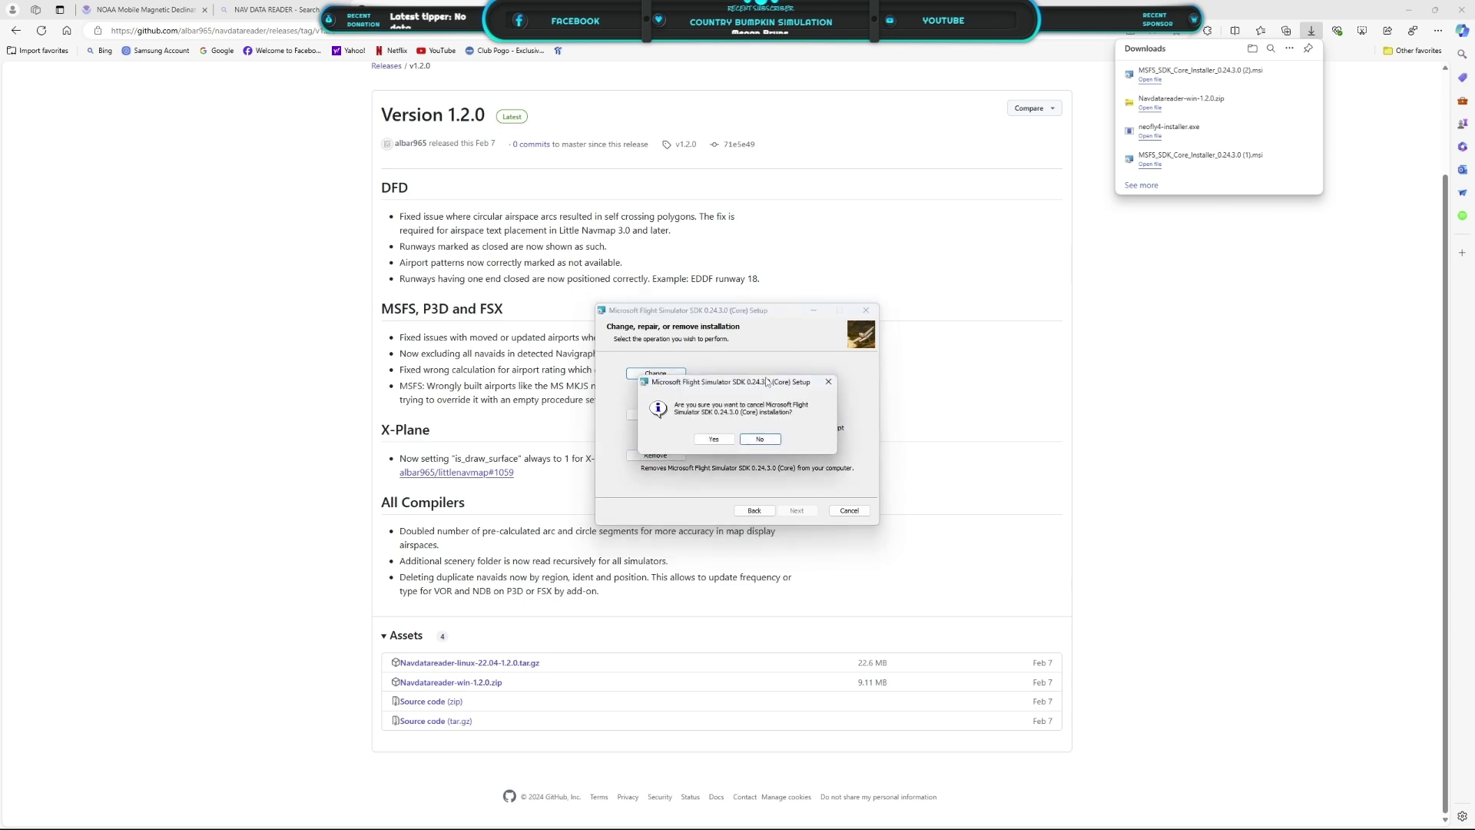
left_click(716, 443)
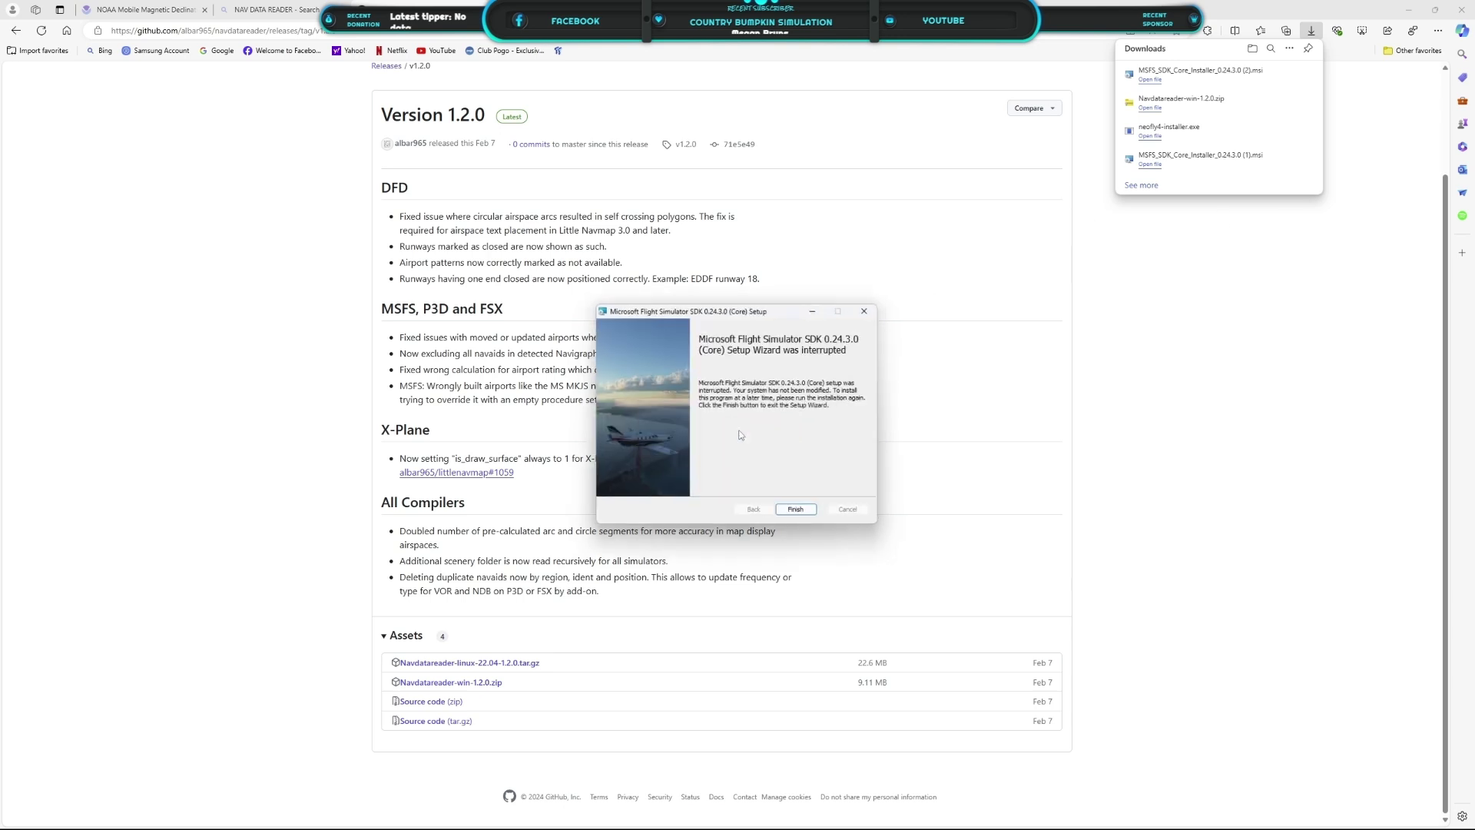
left_click(799, 511)
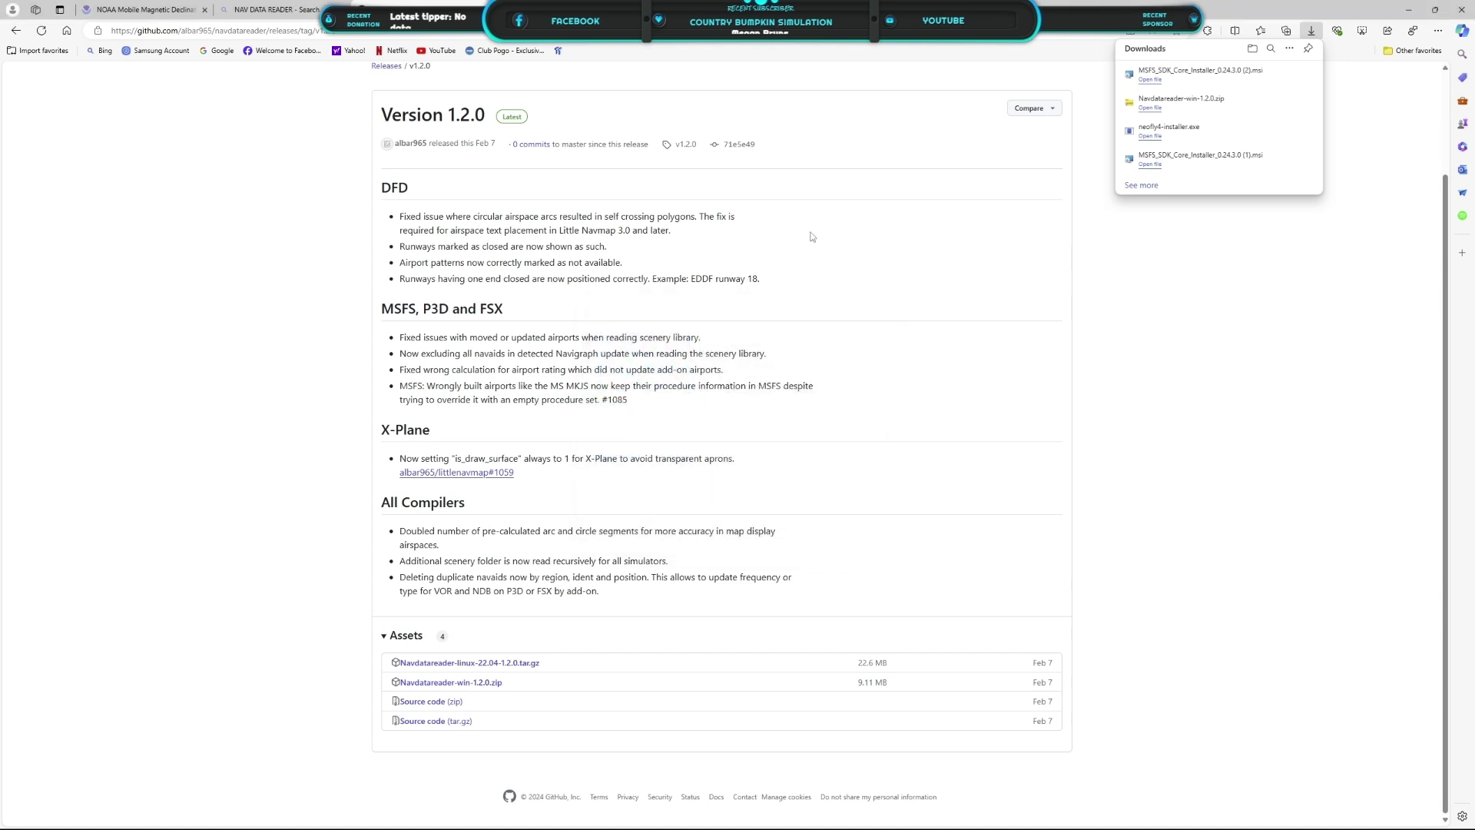
Step: Close the downloads list, the Navdatareader pages and the magnetic field results, and minimize the browser
left_click(1309, 34)
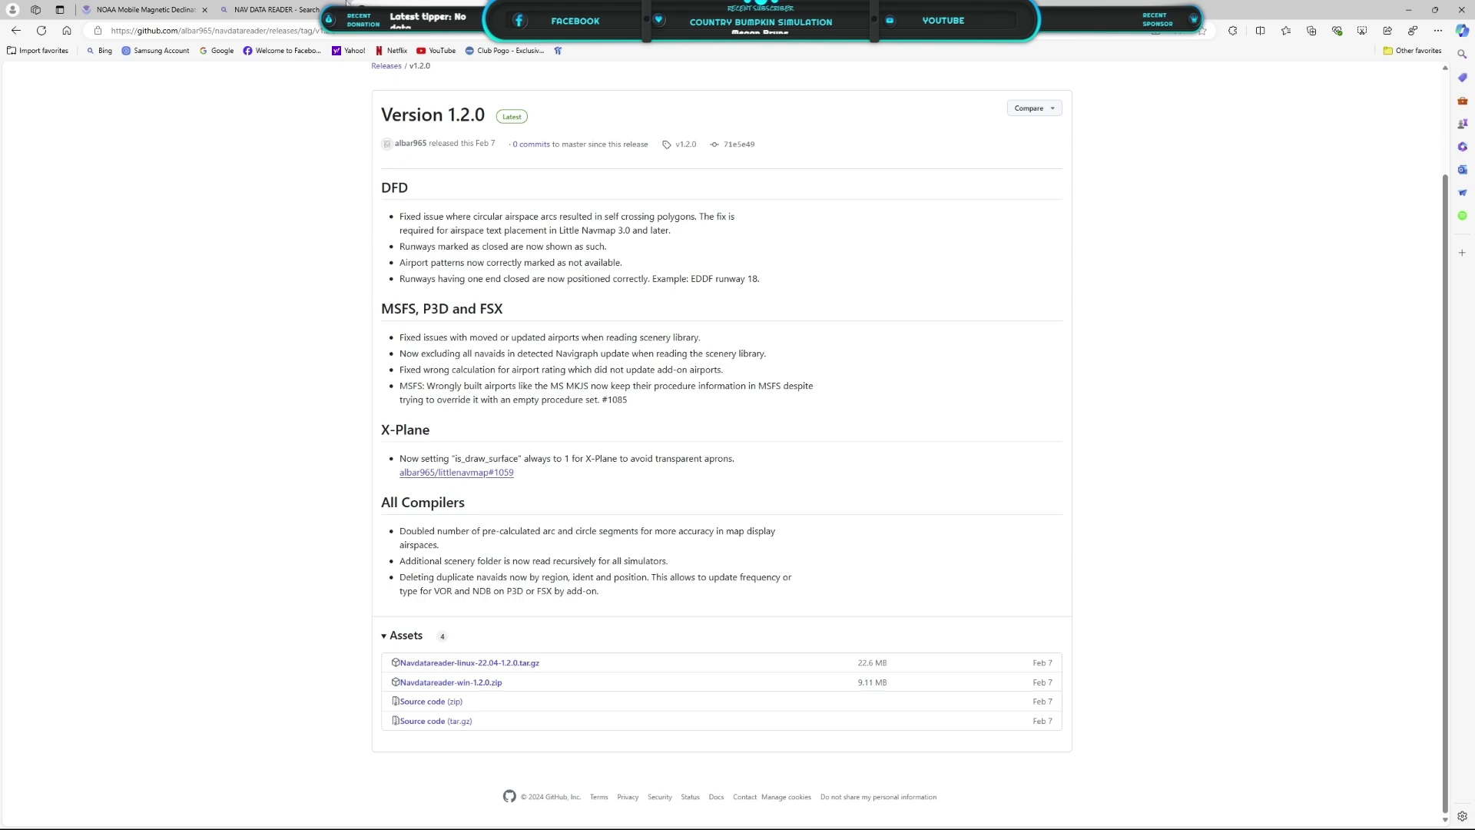
left_click(316, 7)
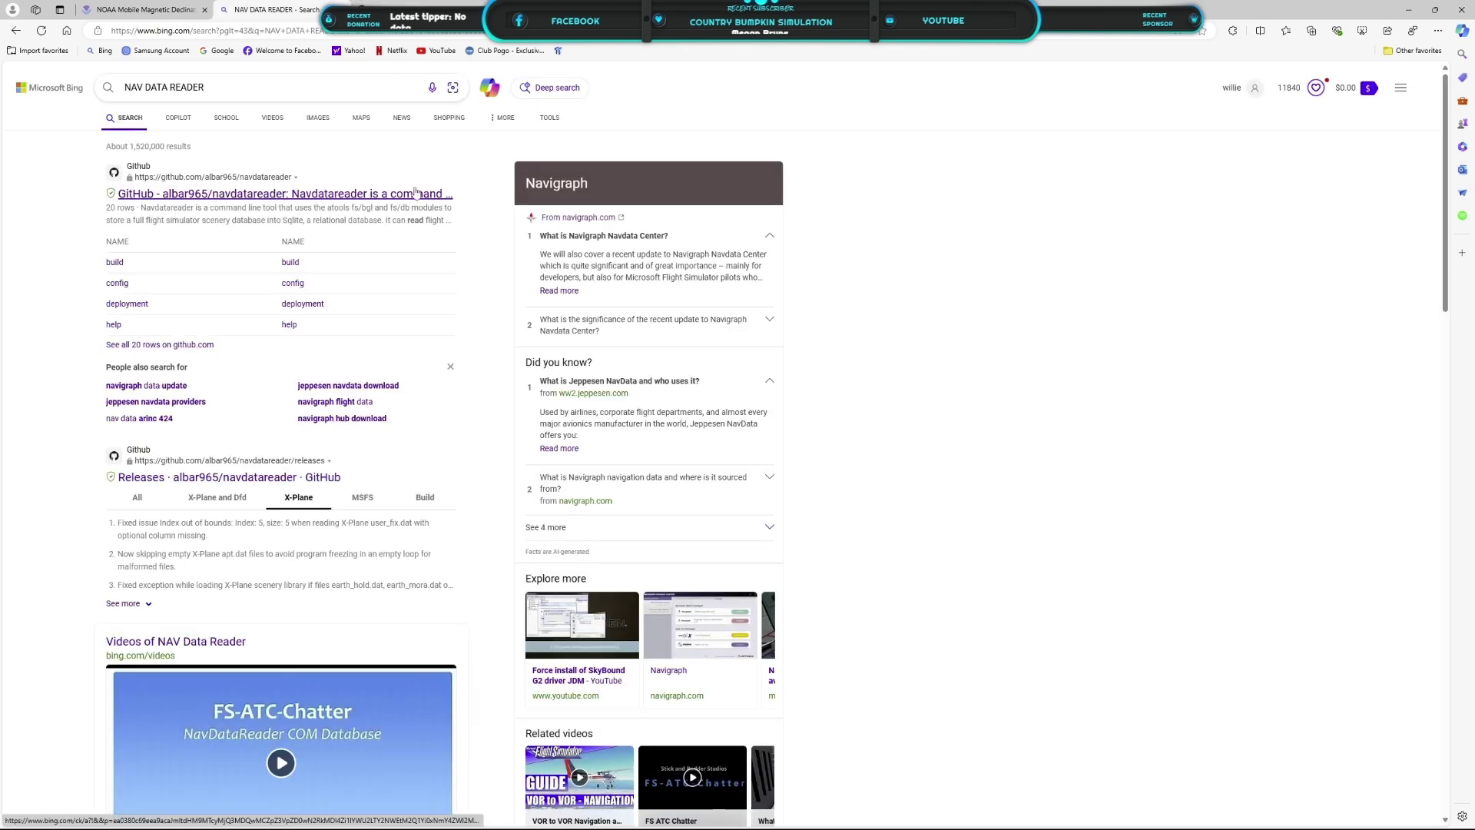
left_click(340, 9)
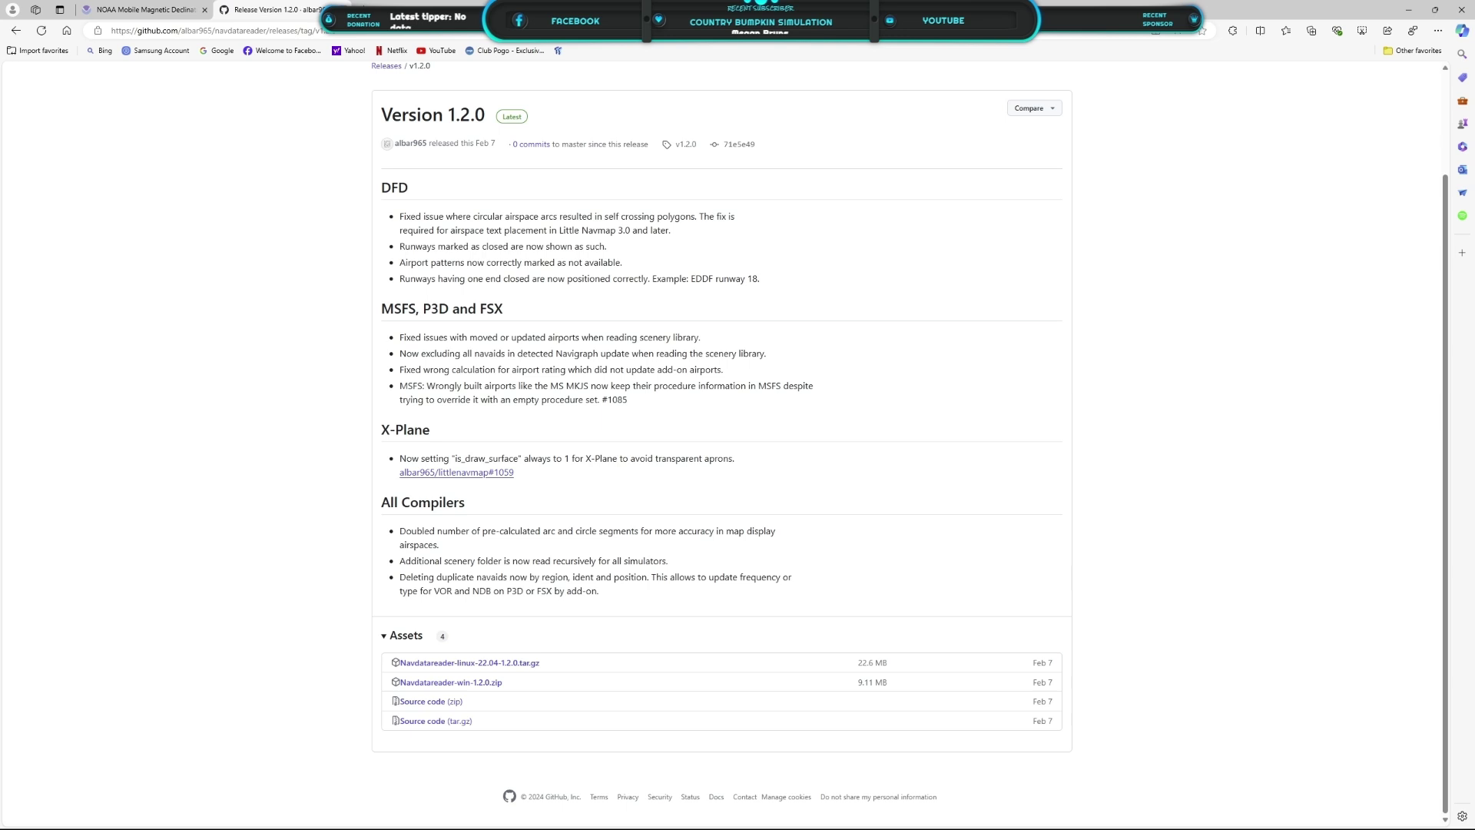
left_click(340, 9)
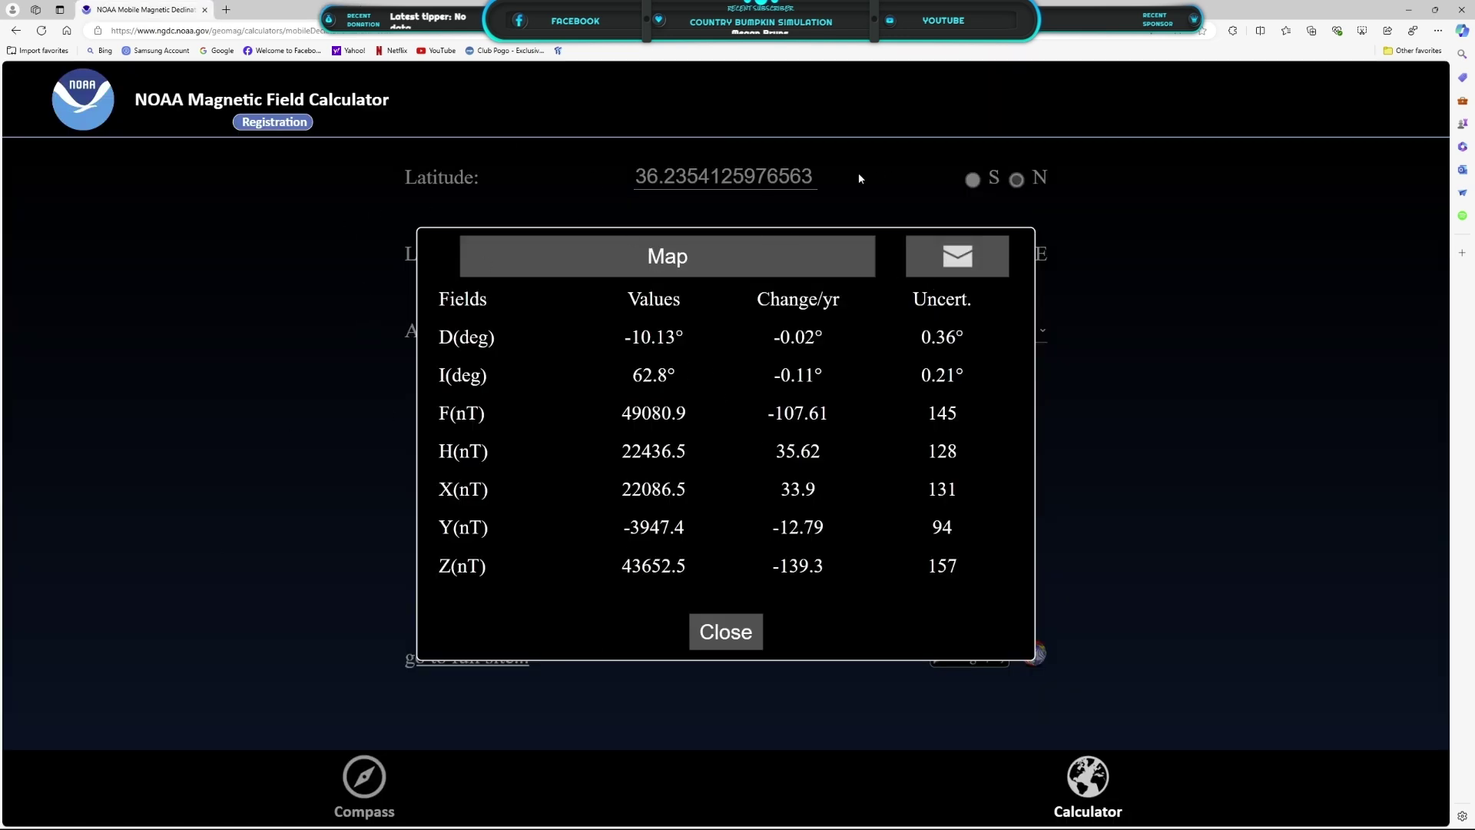
left_click(726, 632)
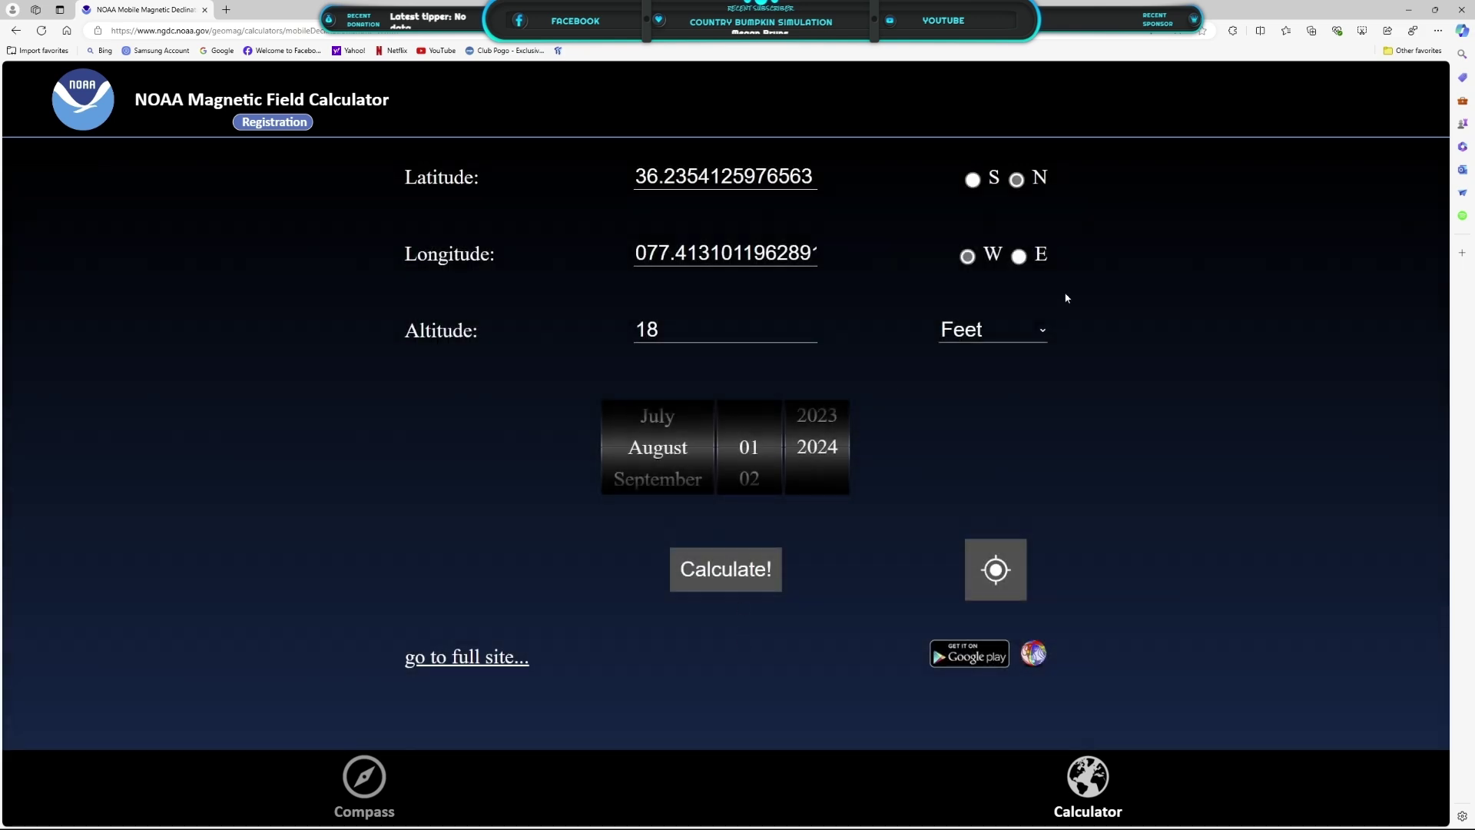
left_click(1409, 9)
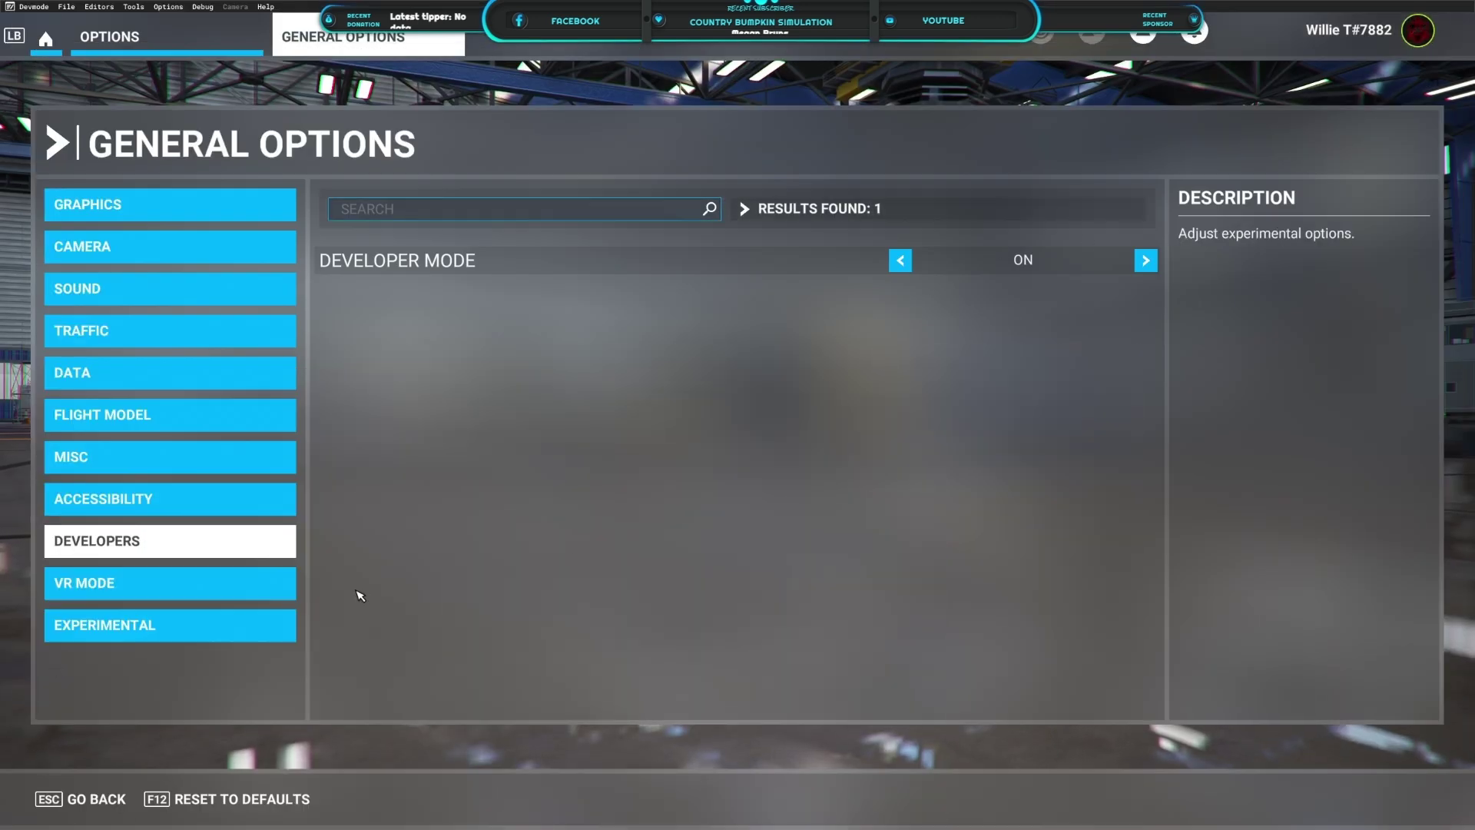
Step: Turn off Developer Mode in the simulator's general options and save the change
left_click(183, 52)
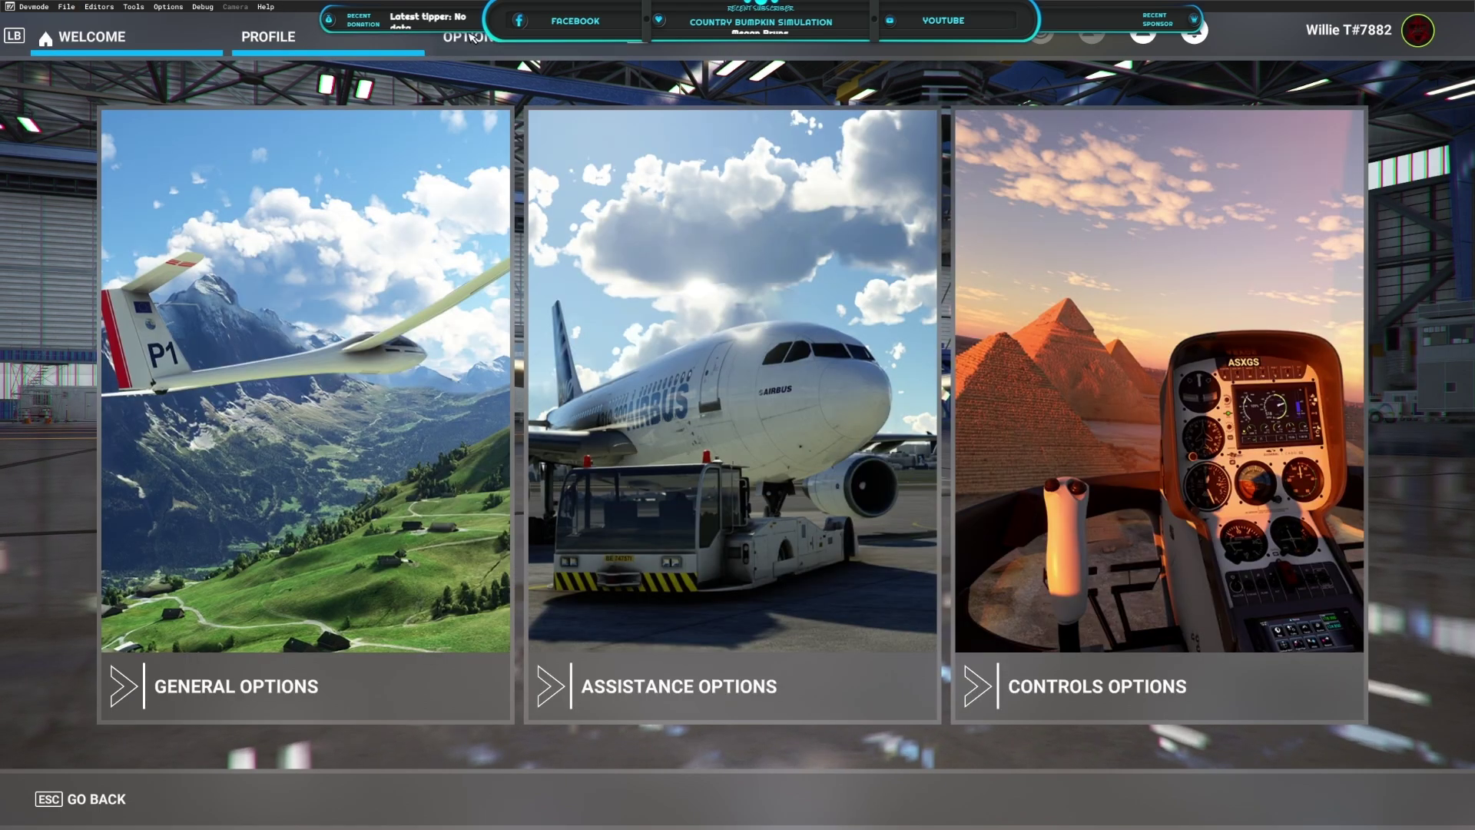
left_click(254, 471)
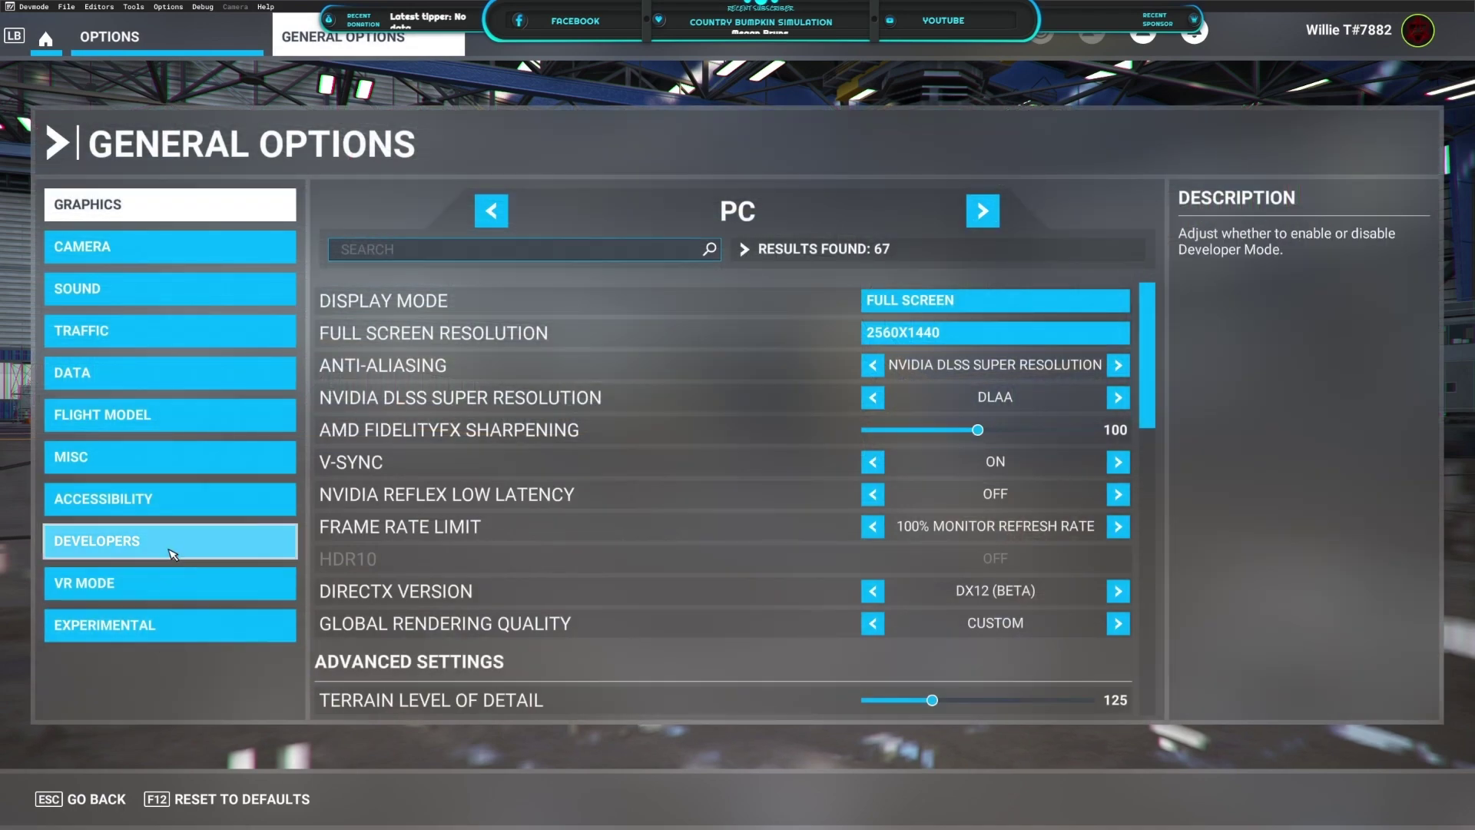
left_click(180, 544)
left_click(1146, 261)
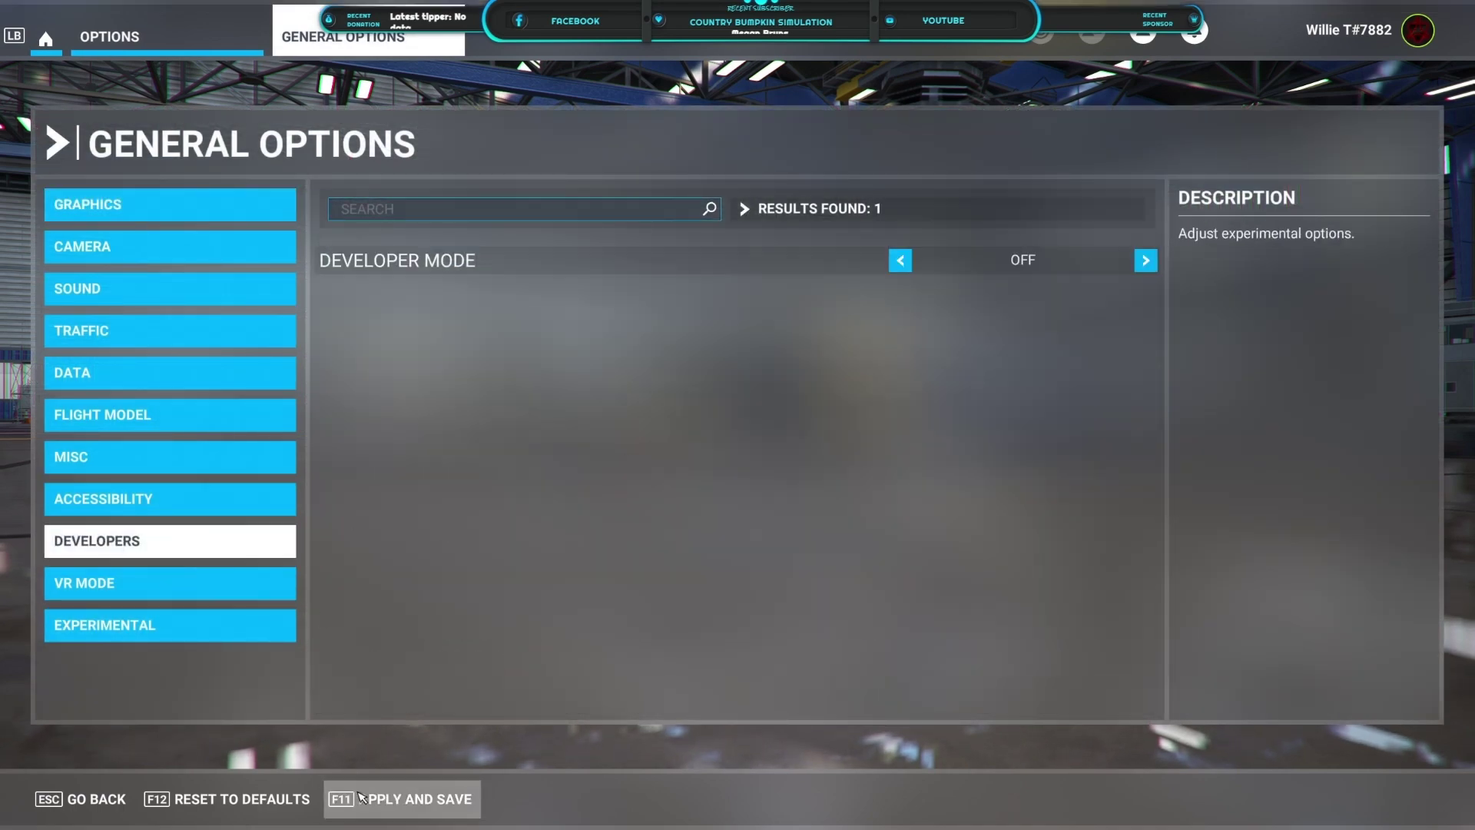
left_click(403, 799)
Step: Return to the welcome screen and quit the simulator to the desktop
left_click(98, 799)
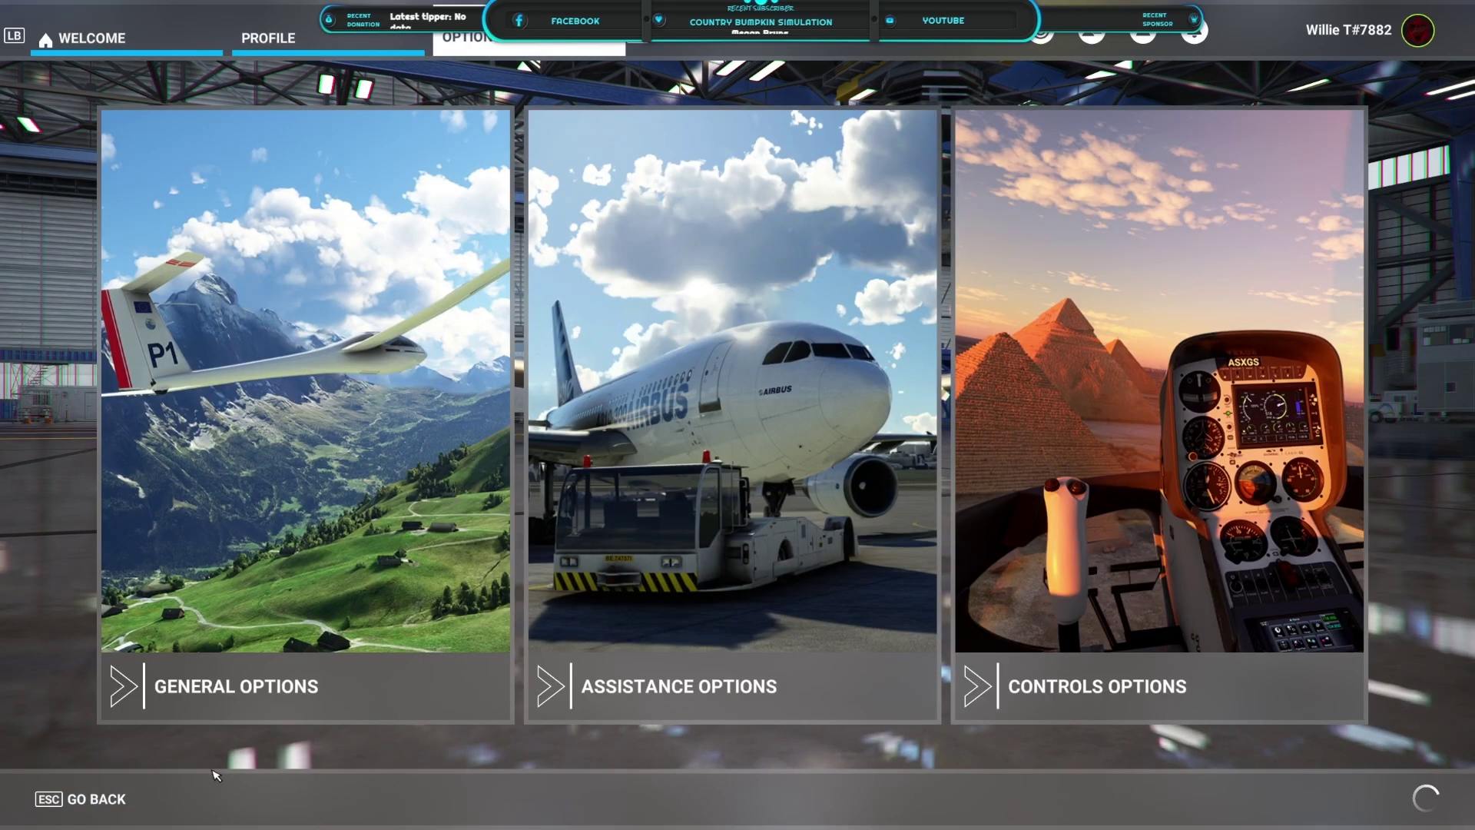
left_click(99, 799)
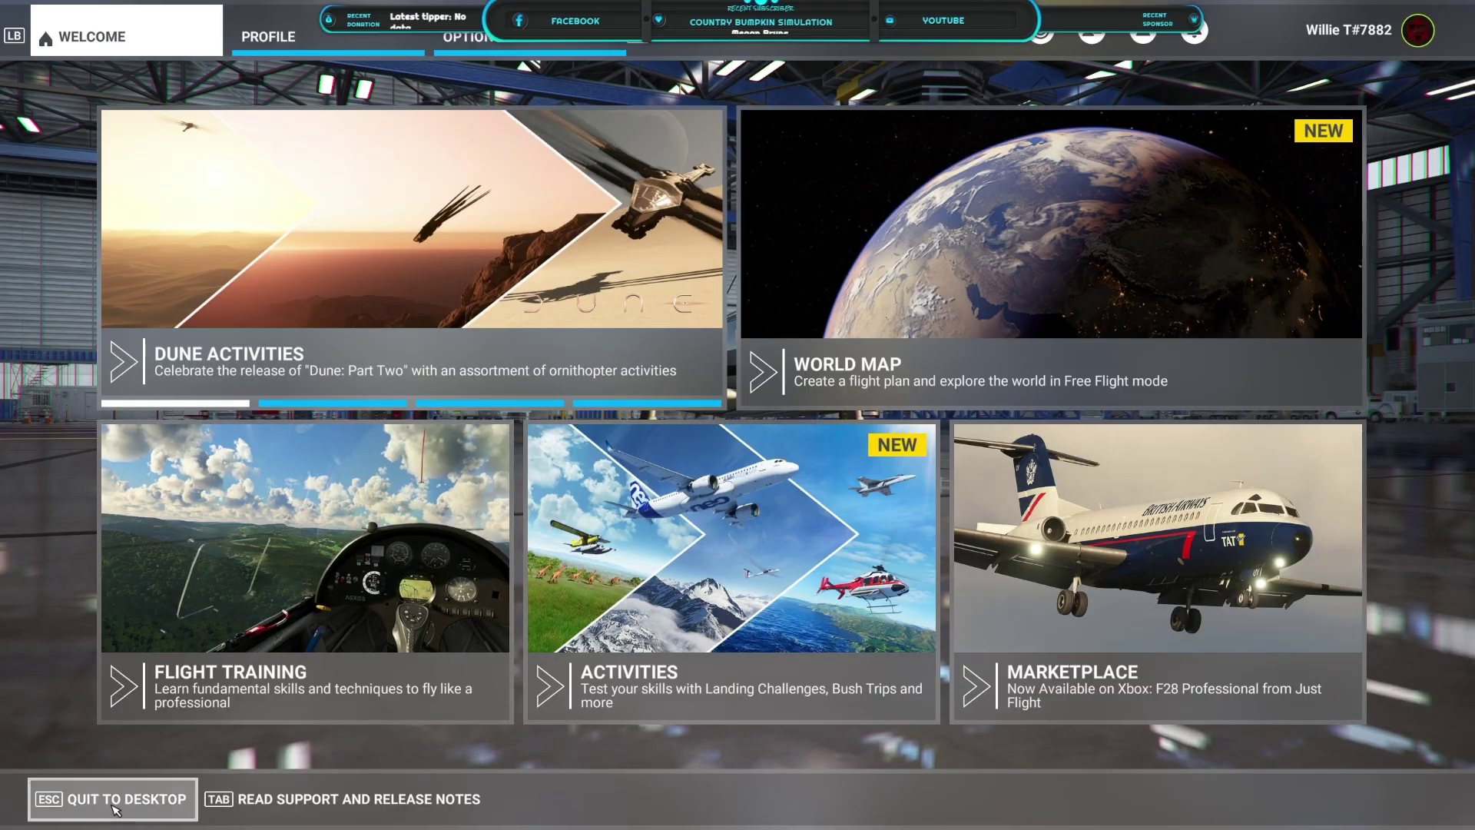
left_click(163, 792)
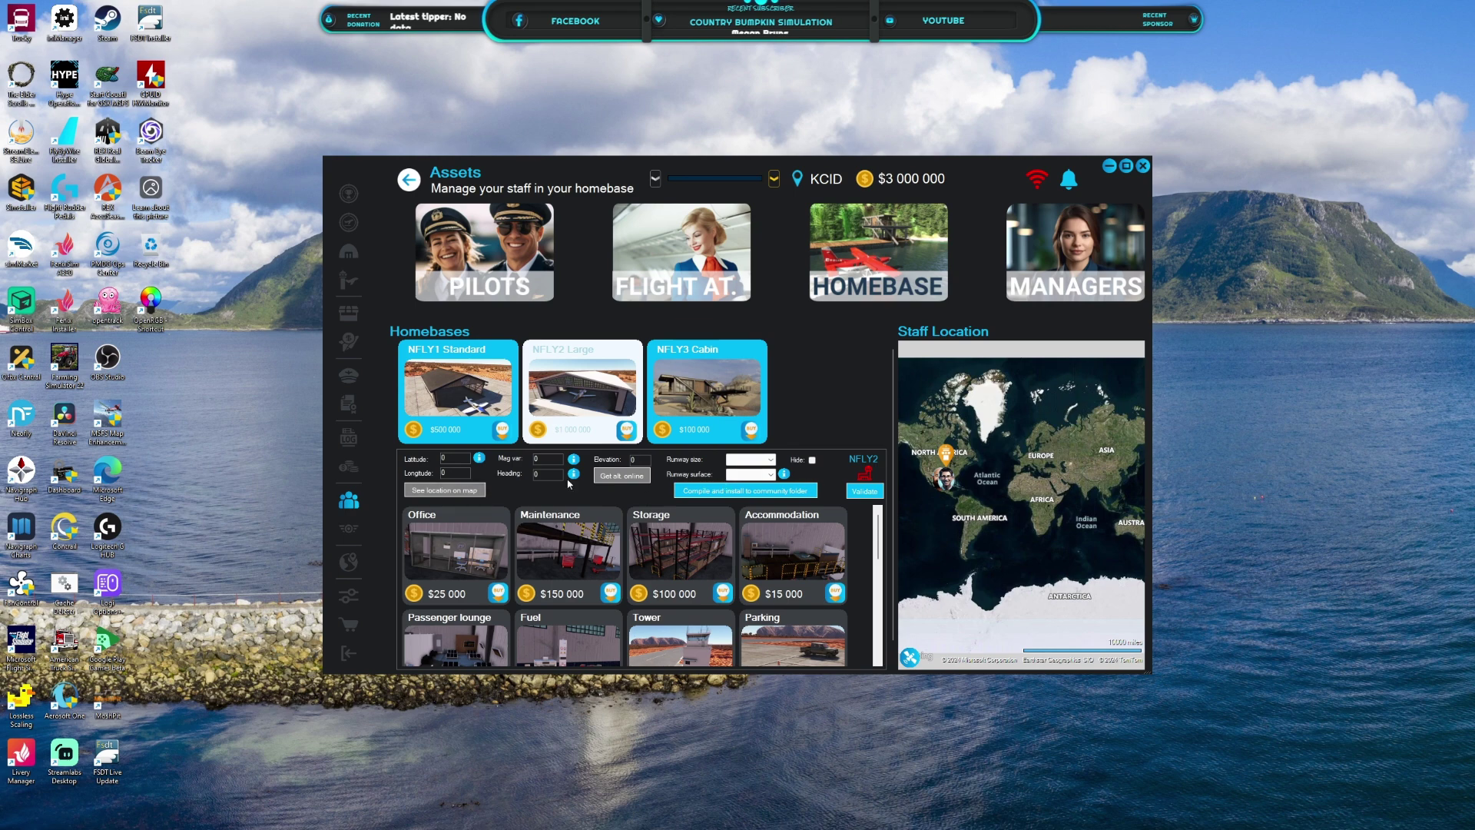
Step: In NeoFly, review the available homebase items and buy the NFLY2 Large homebase
scroll(678, 547, "down", 3)
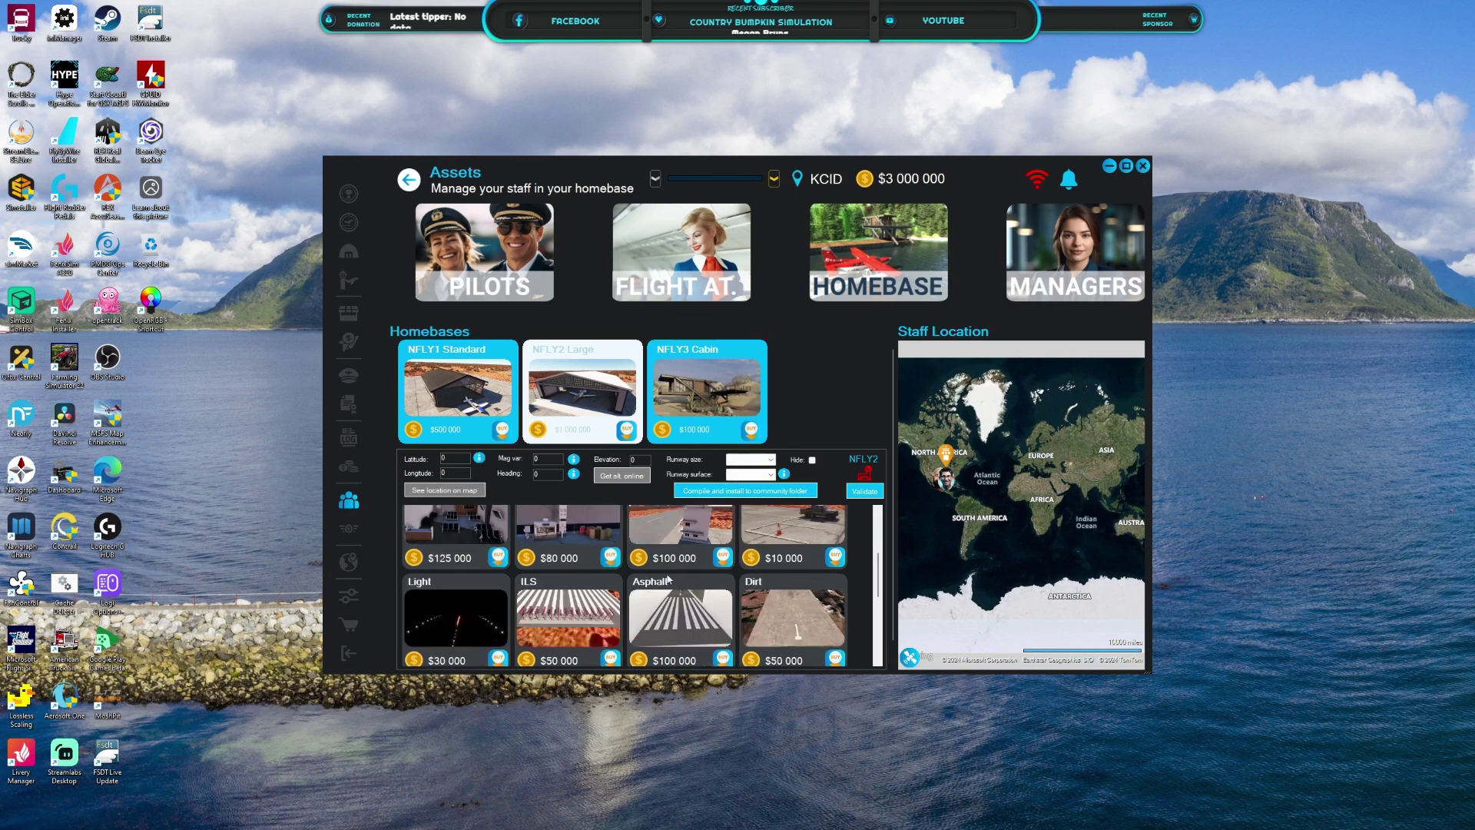
scroll(555, 539, "up", 3)
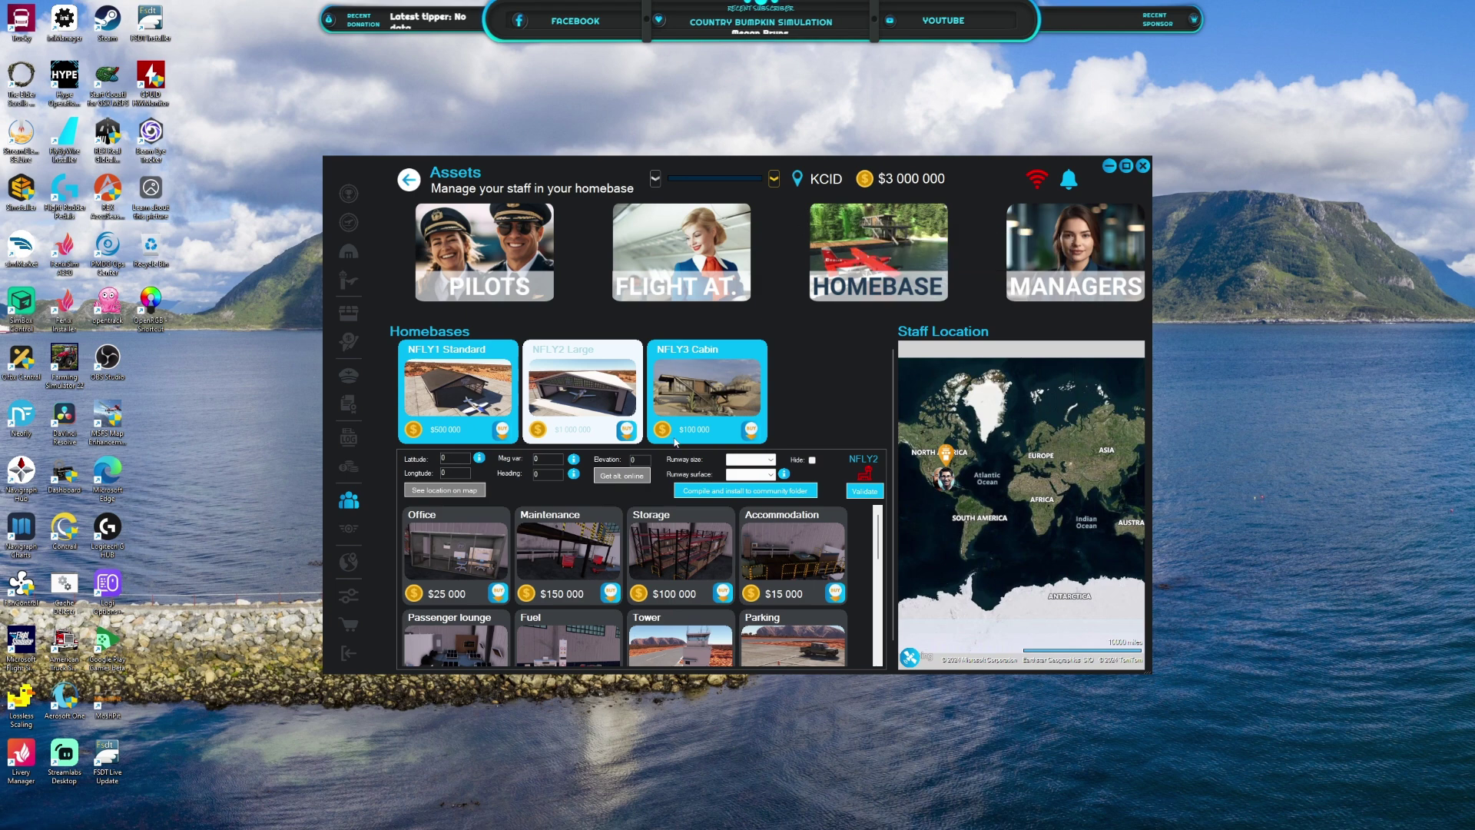
scroll(725, 571, "down", 6)
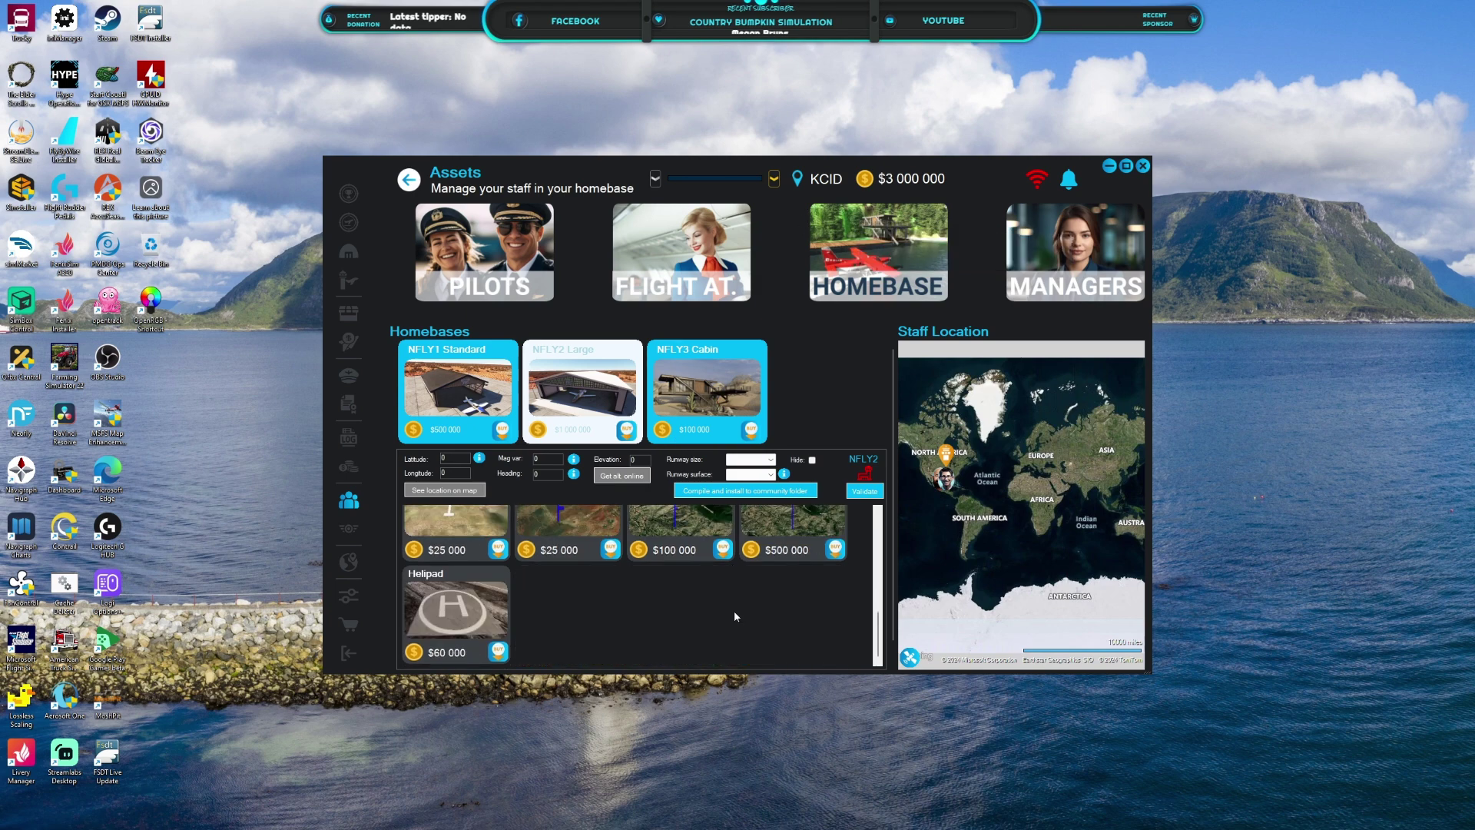
scroll(735, 614, "up", 6)
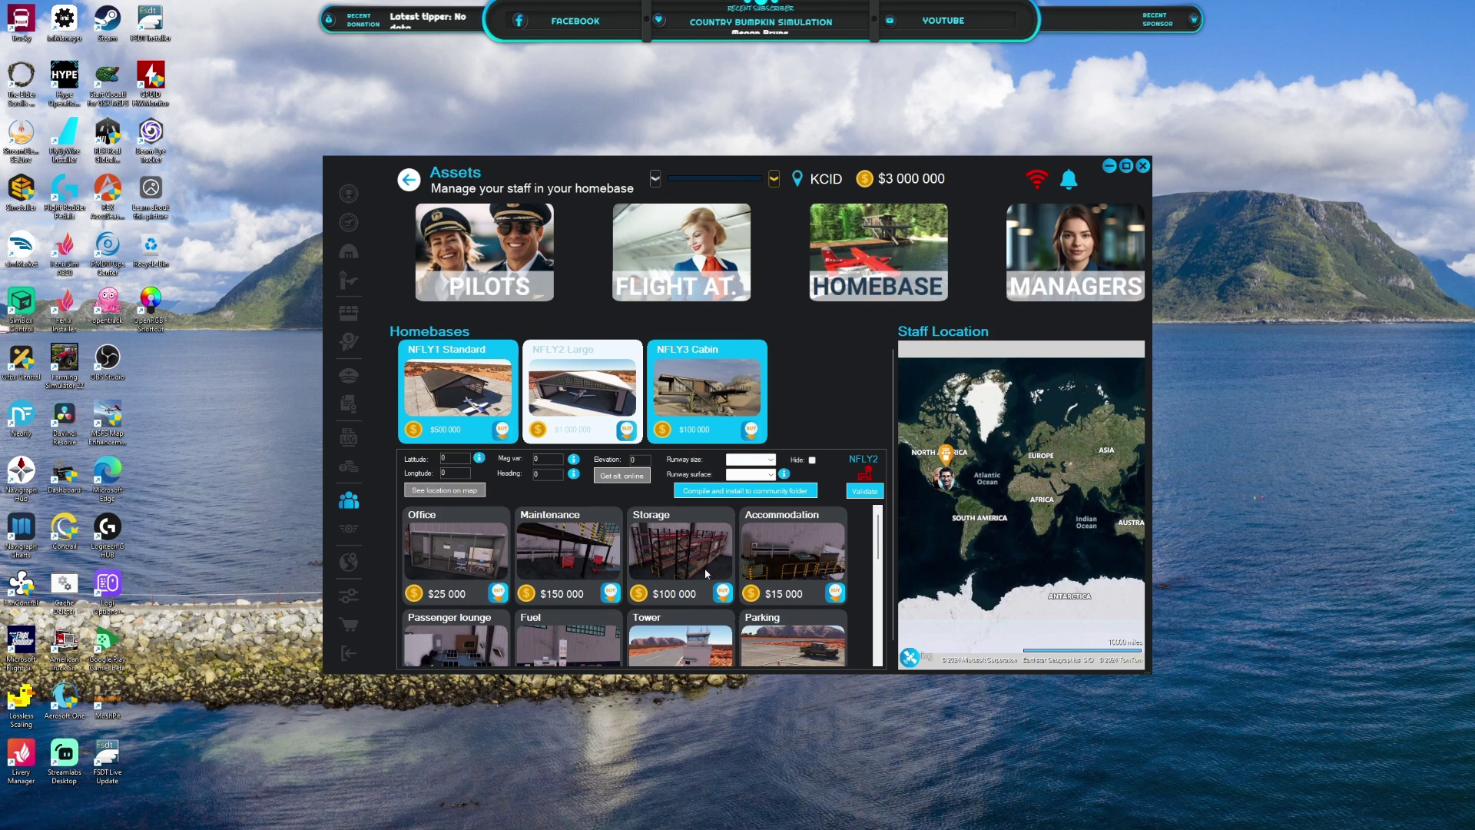
left_click(577, 363)
left_click(626, 429)
left_click(852, 465)
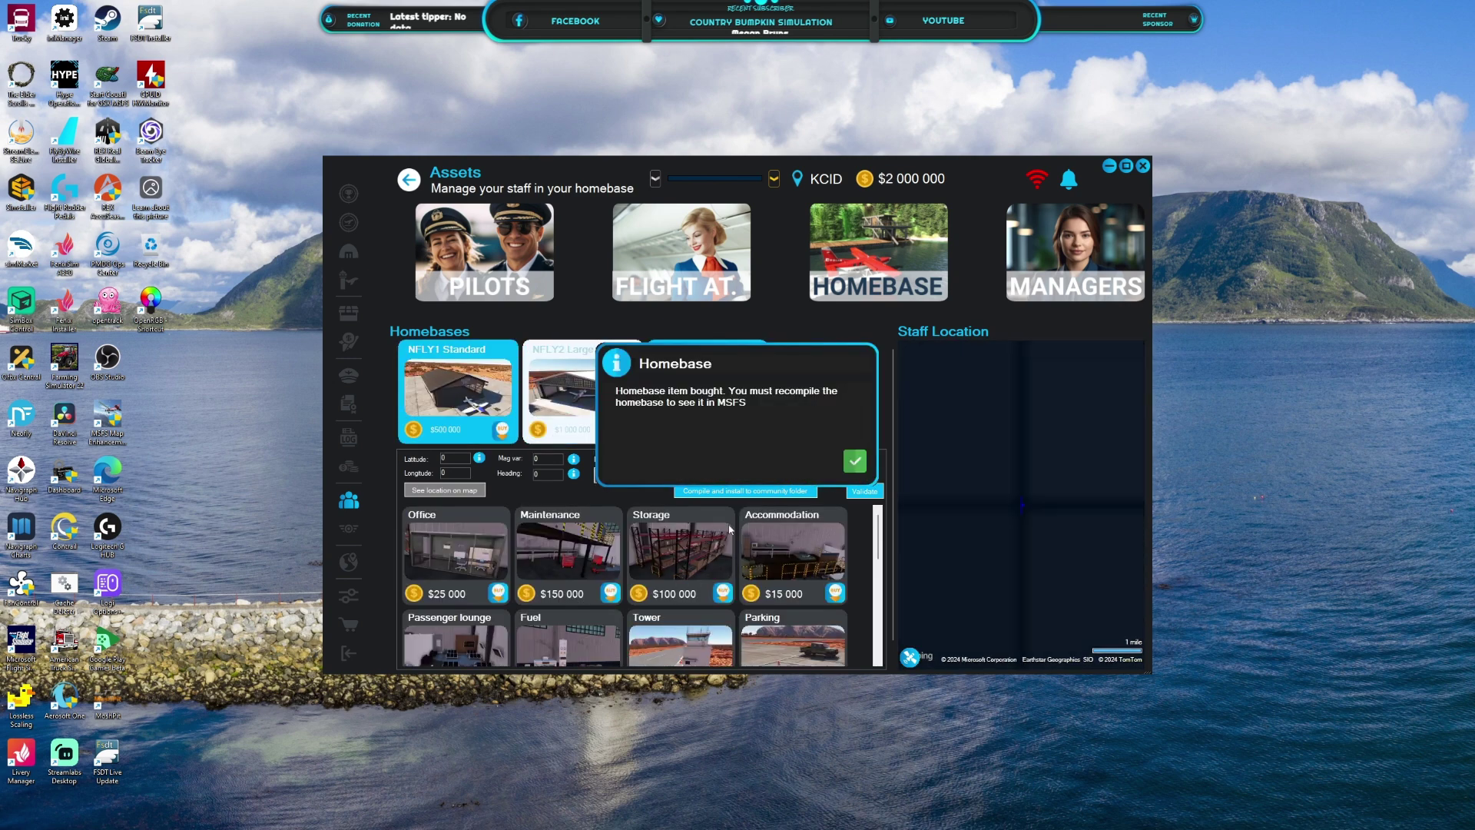
left_click(854, 461)
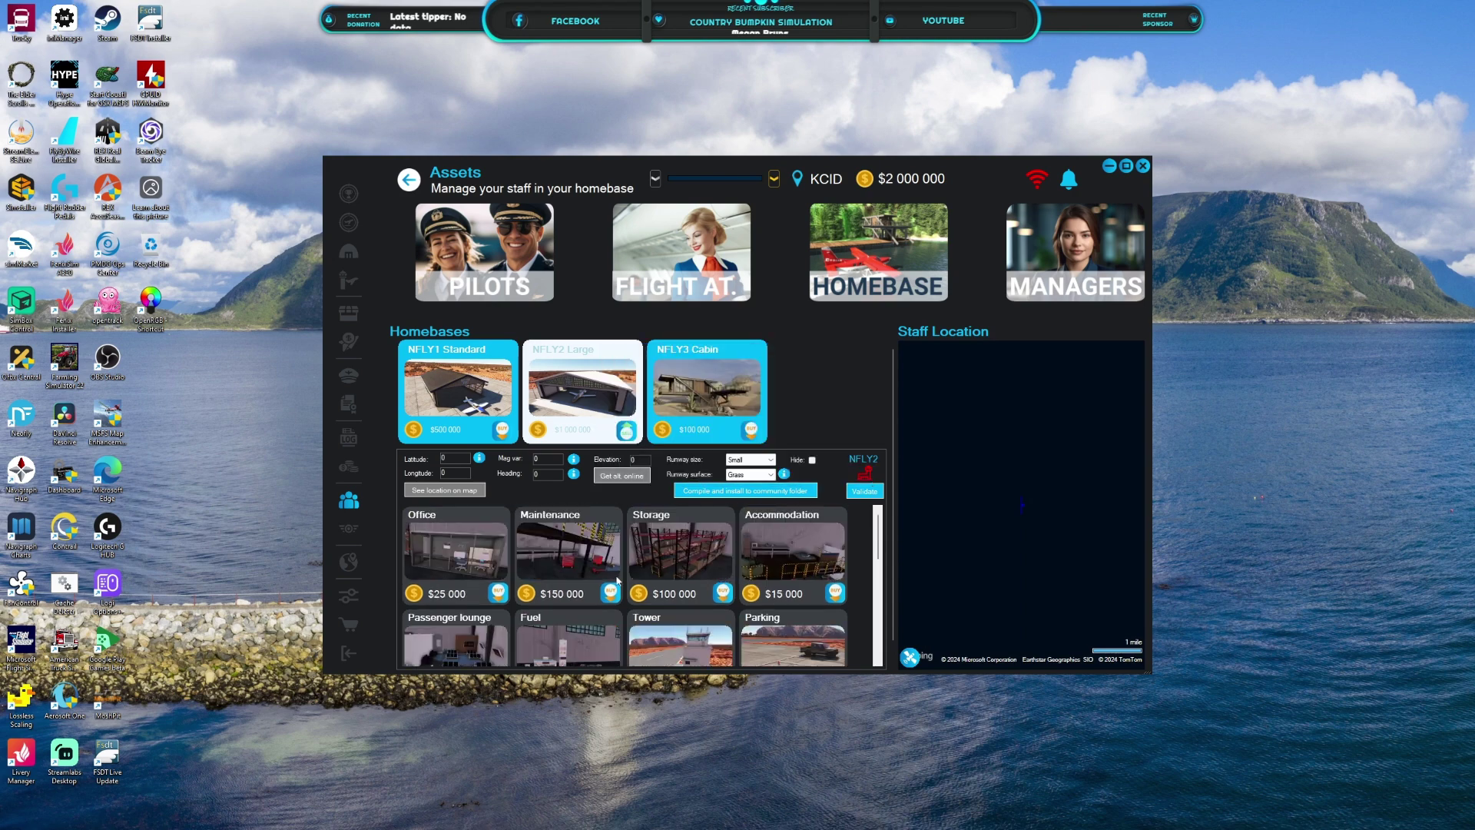
Step: Buy the Office and Maintenance items for the NFLY2 homebase
left_click(498, 592)
left_click(853, 462)
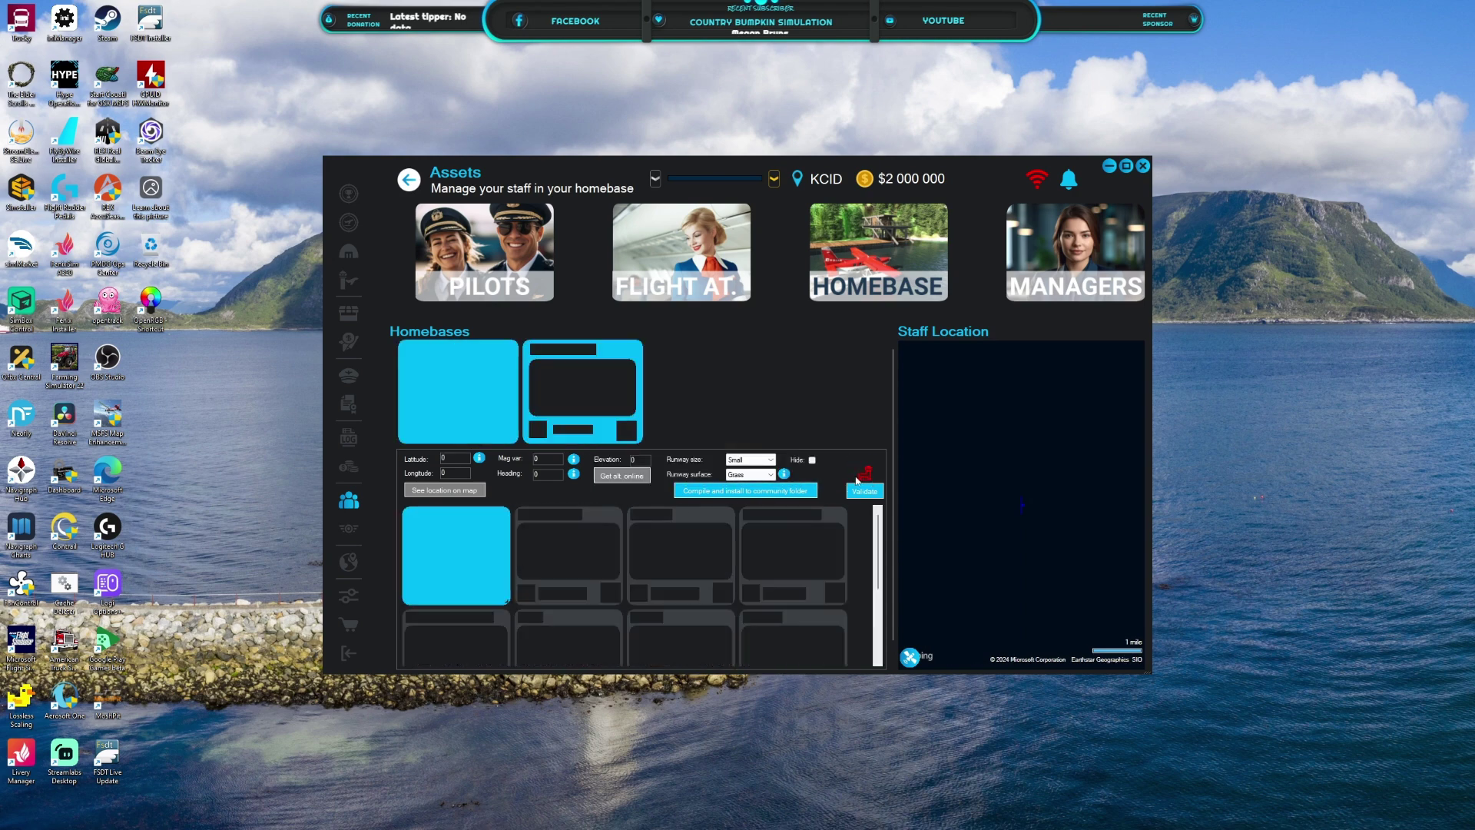
left_click(855, 461)
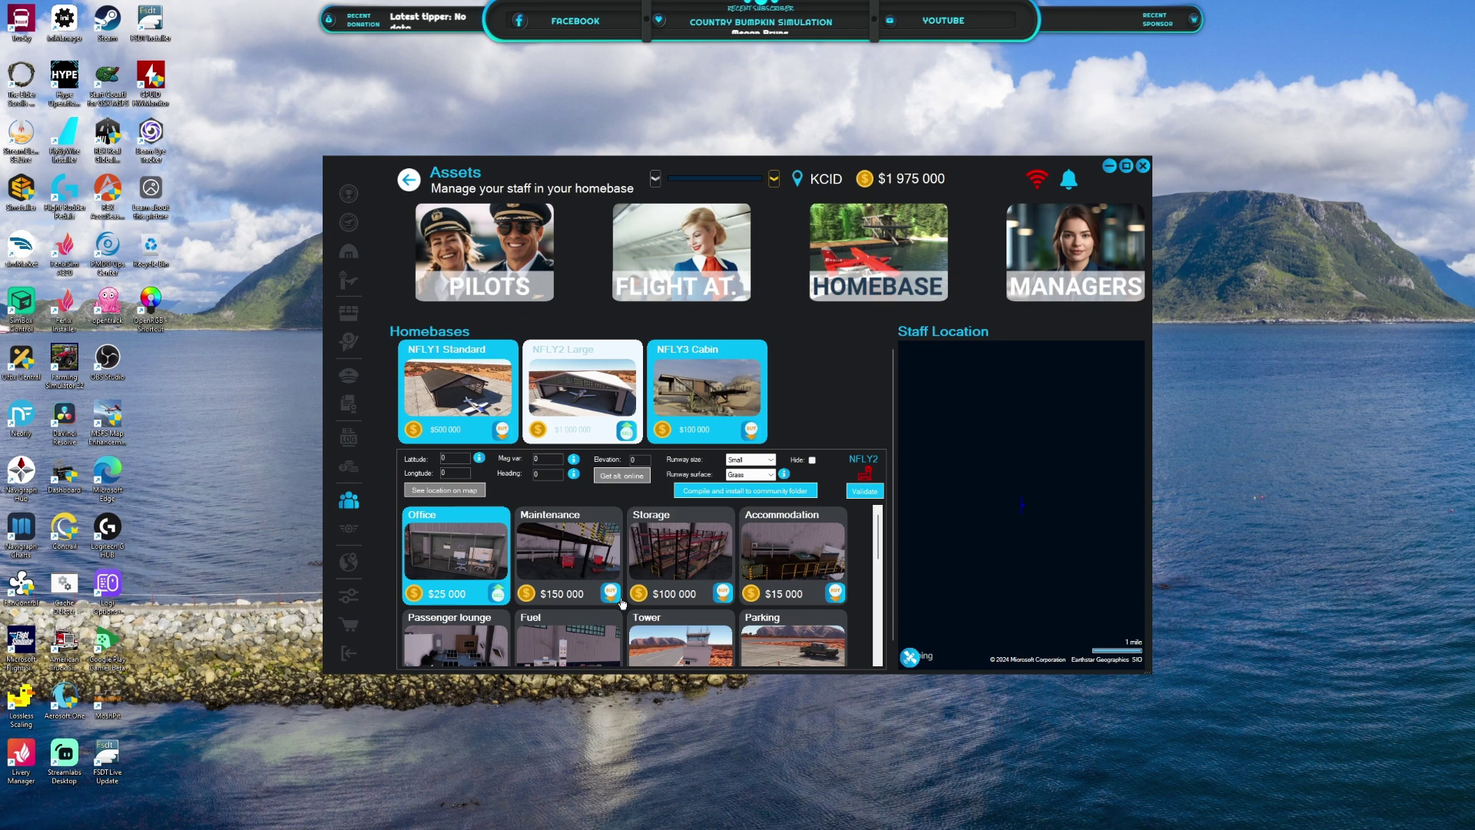
left_click(611, 593)
left_click(854, 461)
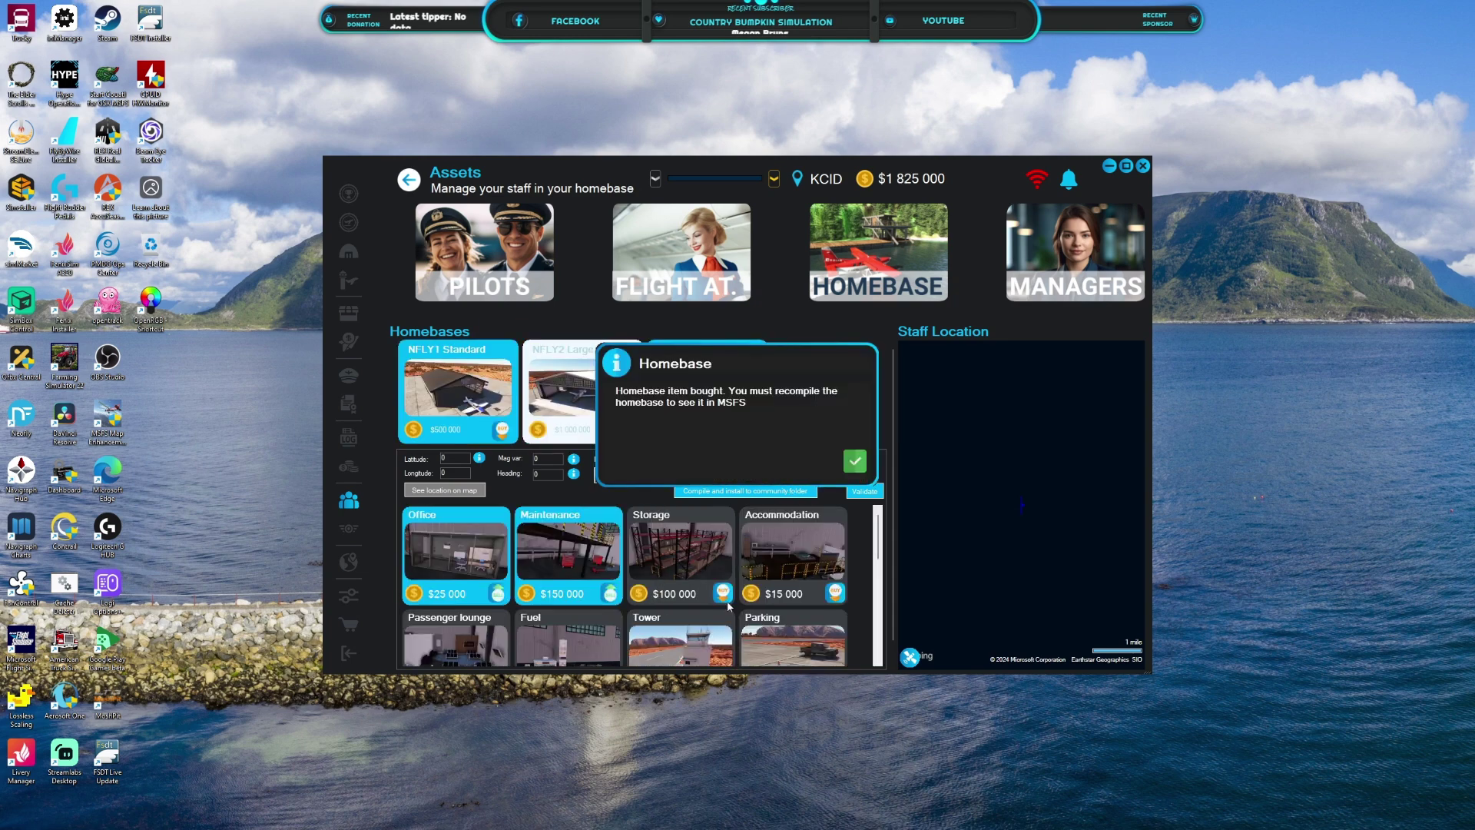
left_click(853, 462)
Step: Buy the Storage and Accommodation items for the NFLY2 homebase
left_click(723, 592)
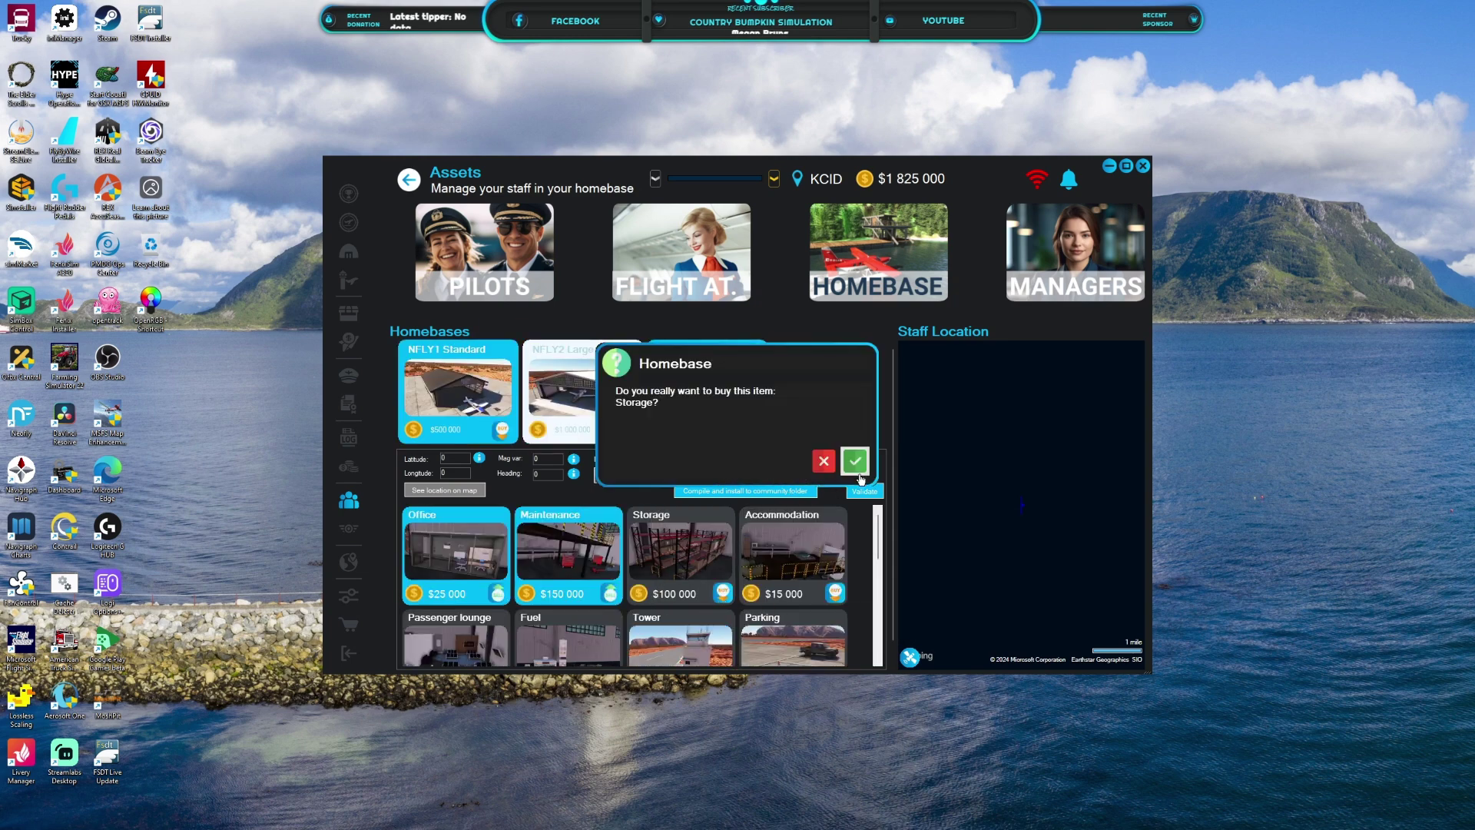
left_click(853, 461)
left_click(853, 462)
left_click(835, 592)
left_click(853, 461)
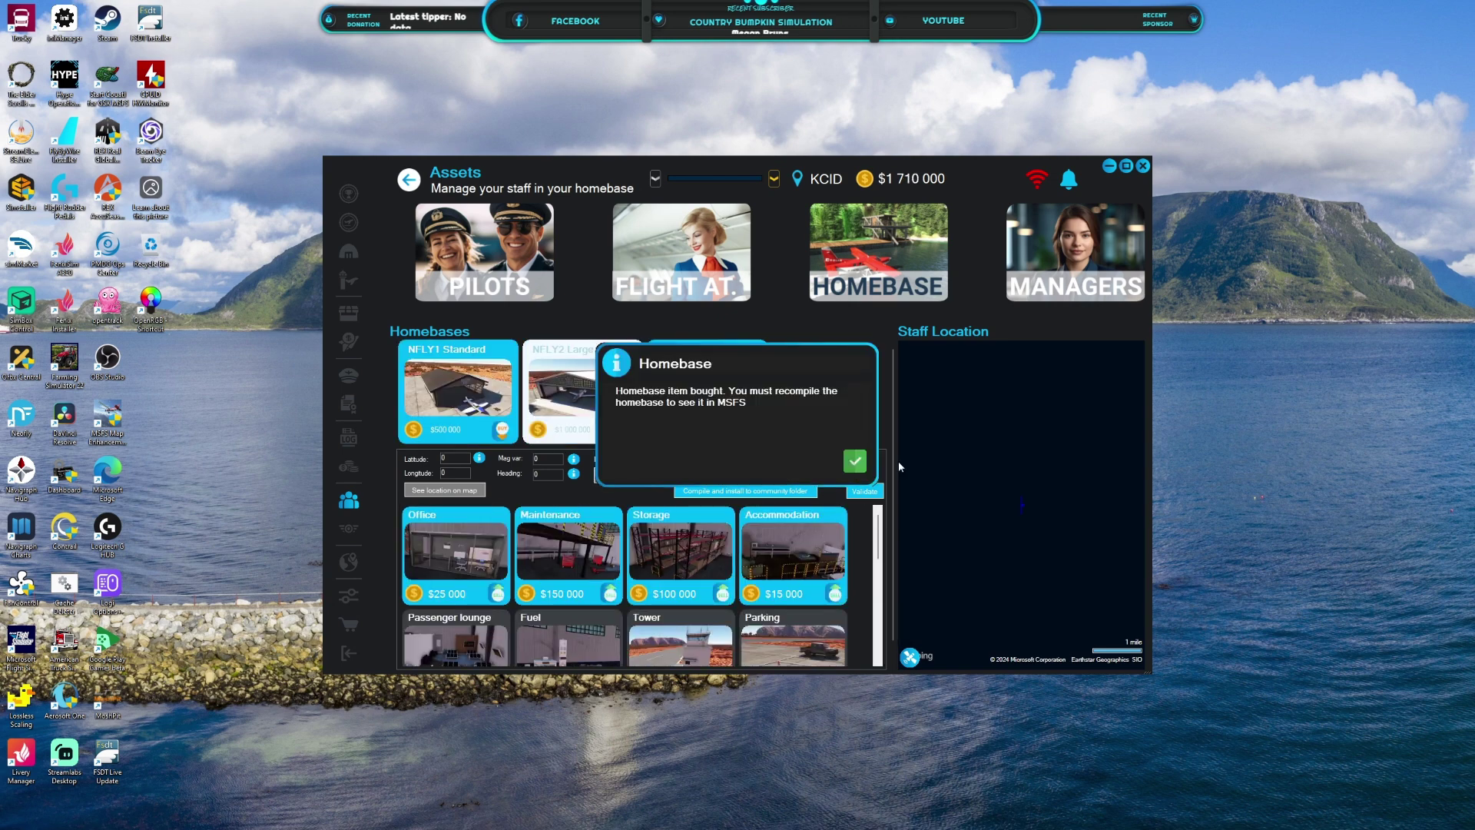
left_click(855, 461)
Step: Buy the Passenger lounge and Fuel items for the NFLY2 homebase
scroll(514, 572, "down", 1)
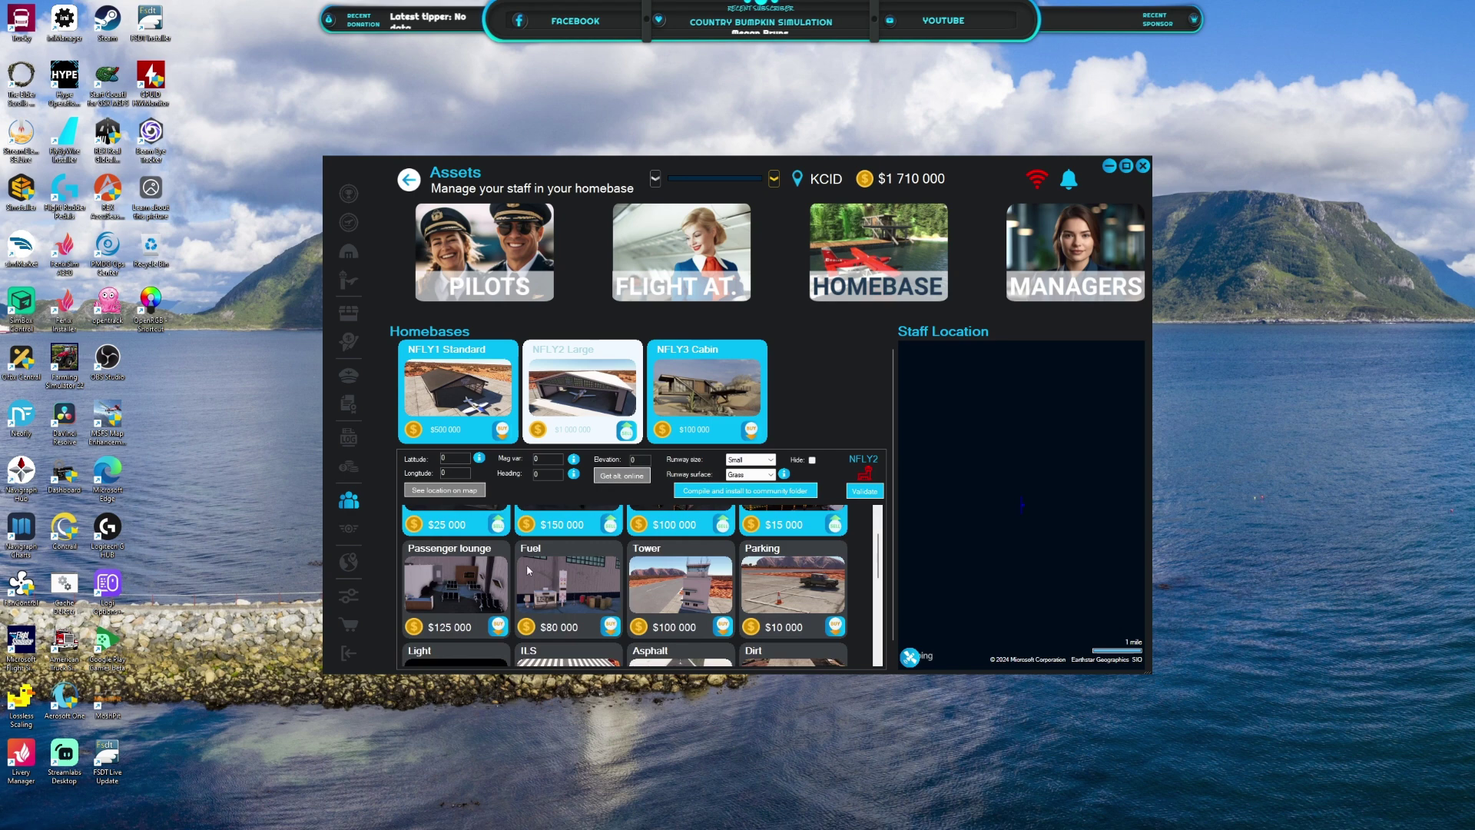
left_click(498, 626)
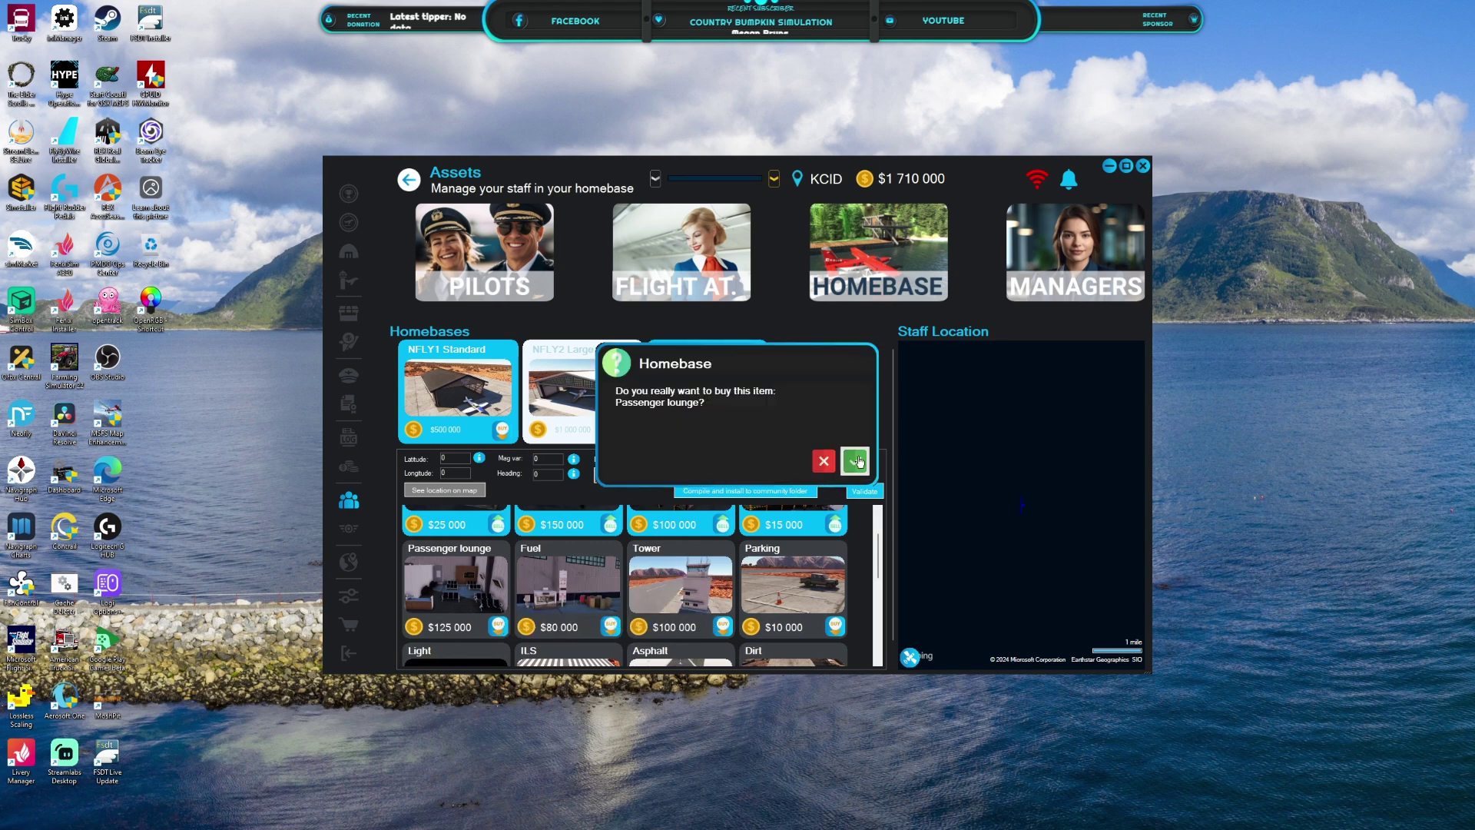
left_click(851, 464)
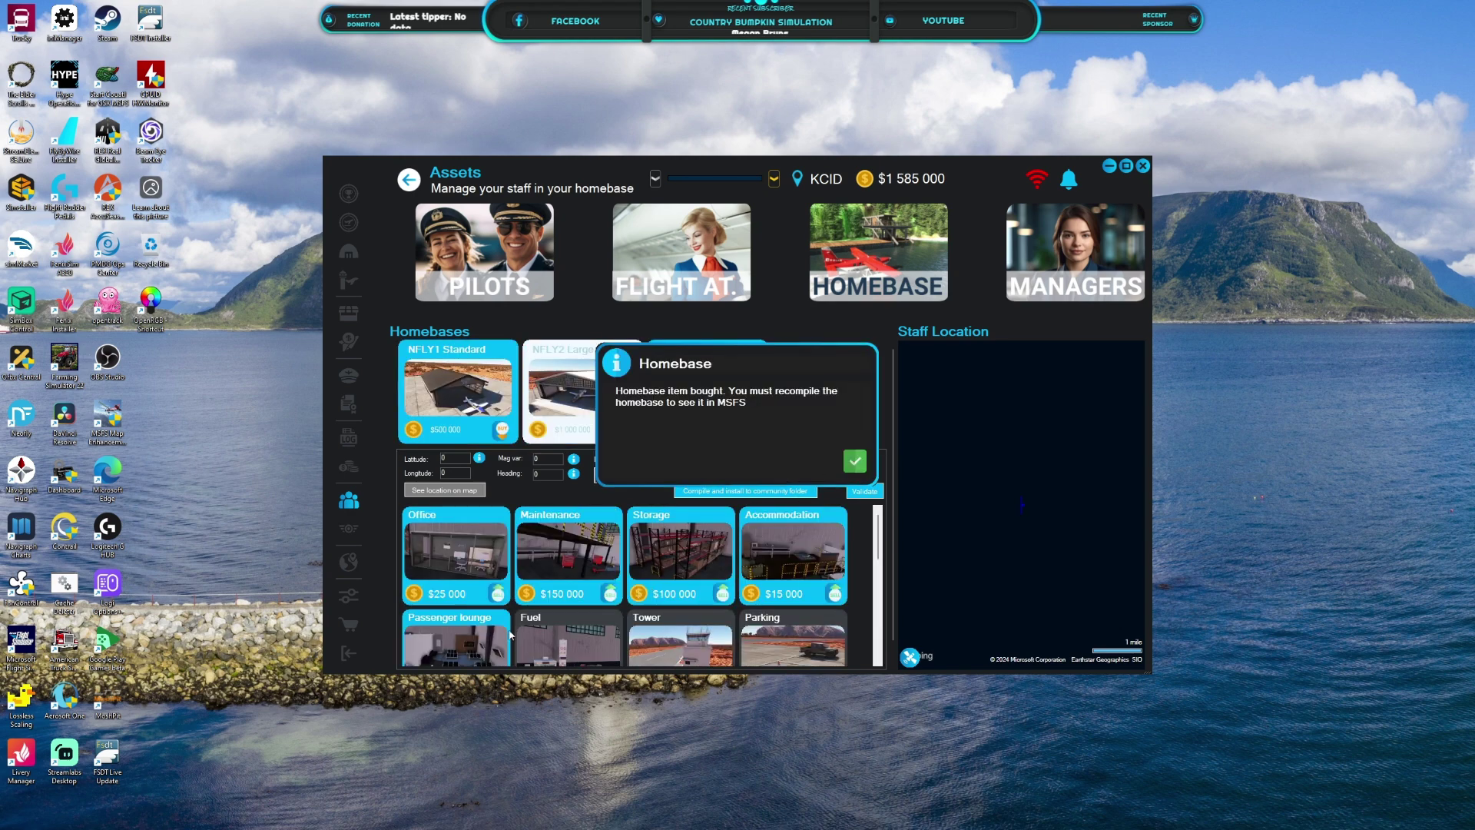
left_click(855, 461)
scroll(618, 599, "down", 2)
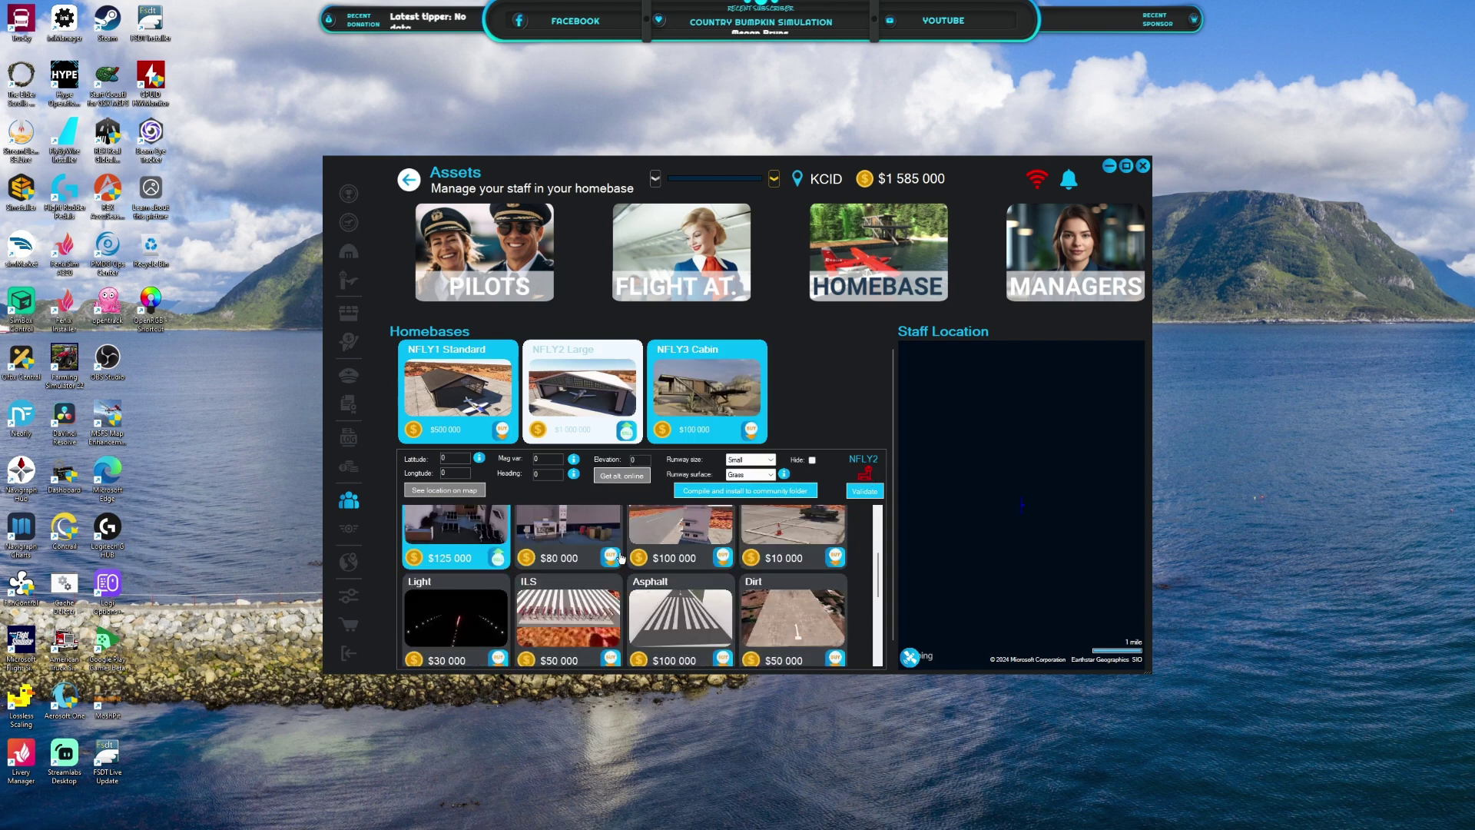
left_click(721, 556)
left_click(851, 461)
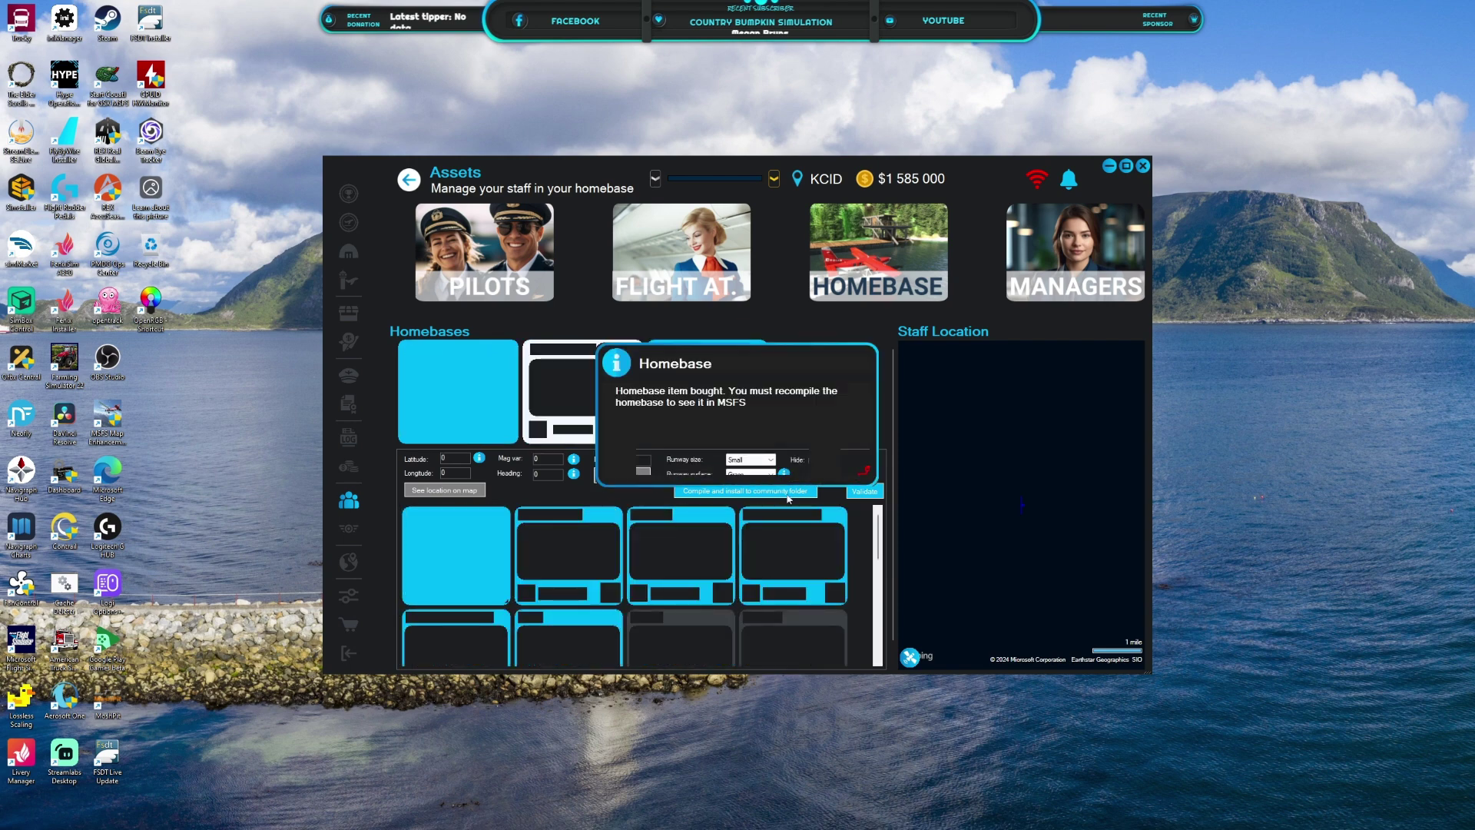
left_click(855, 461)
Step: Buy the Tower and Parking items for the NFLY2 homebase
scroll(807, 553, "down", 2)
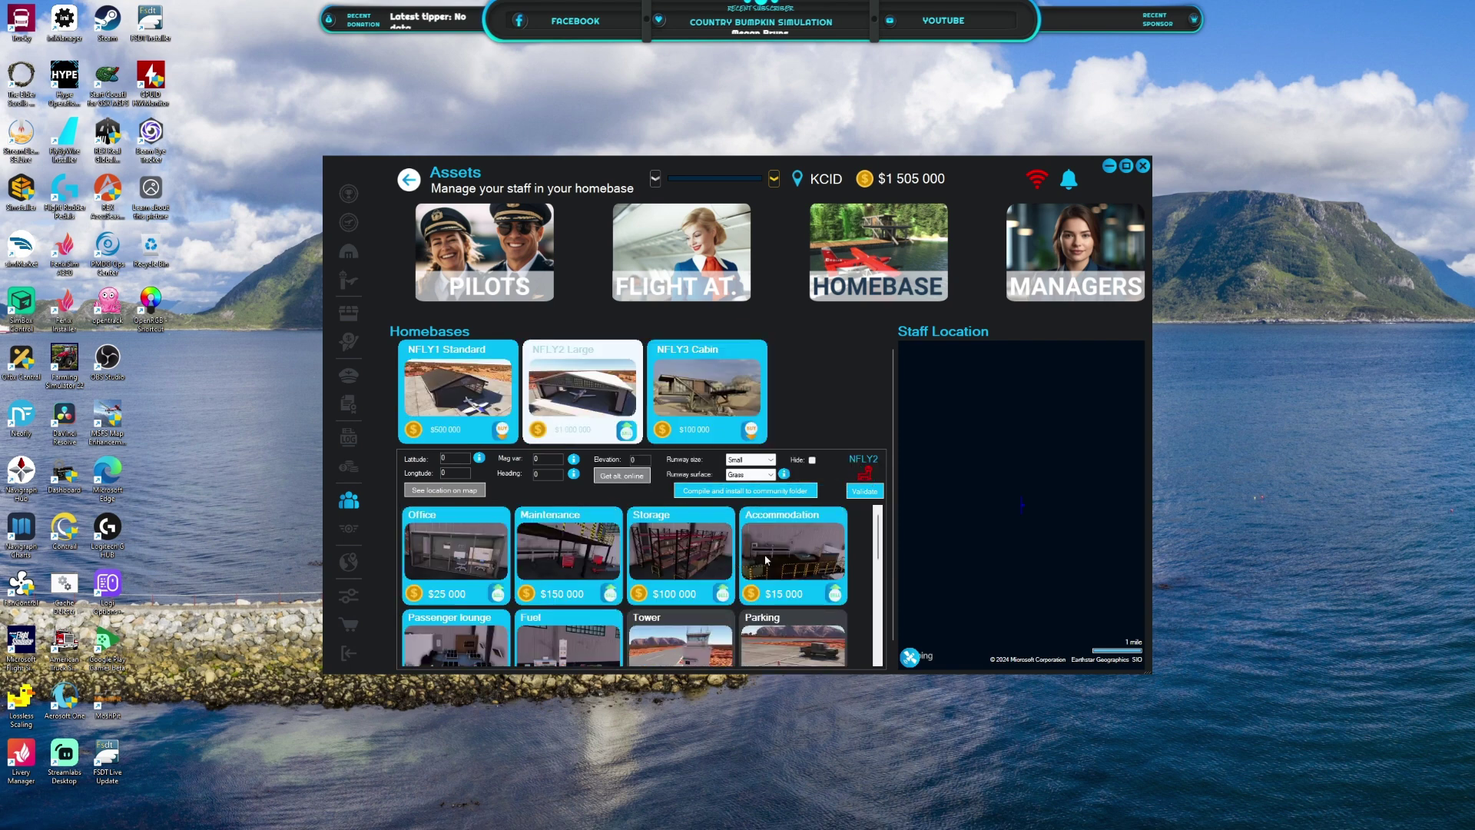
left_click(723, 556)
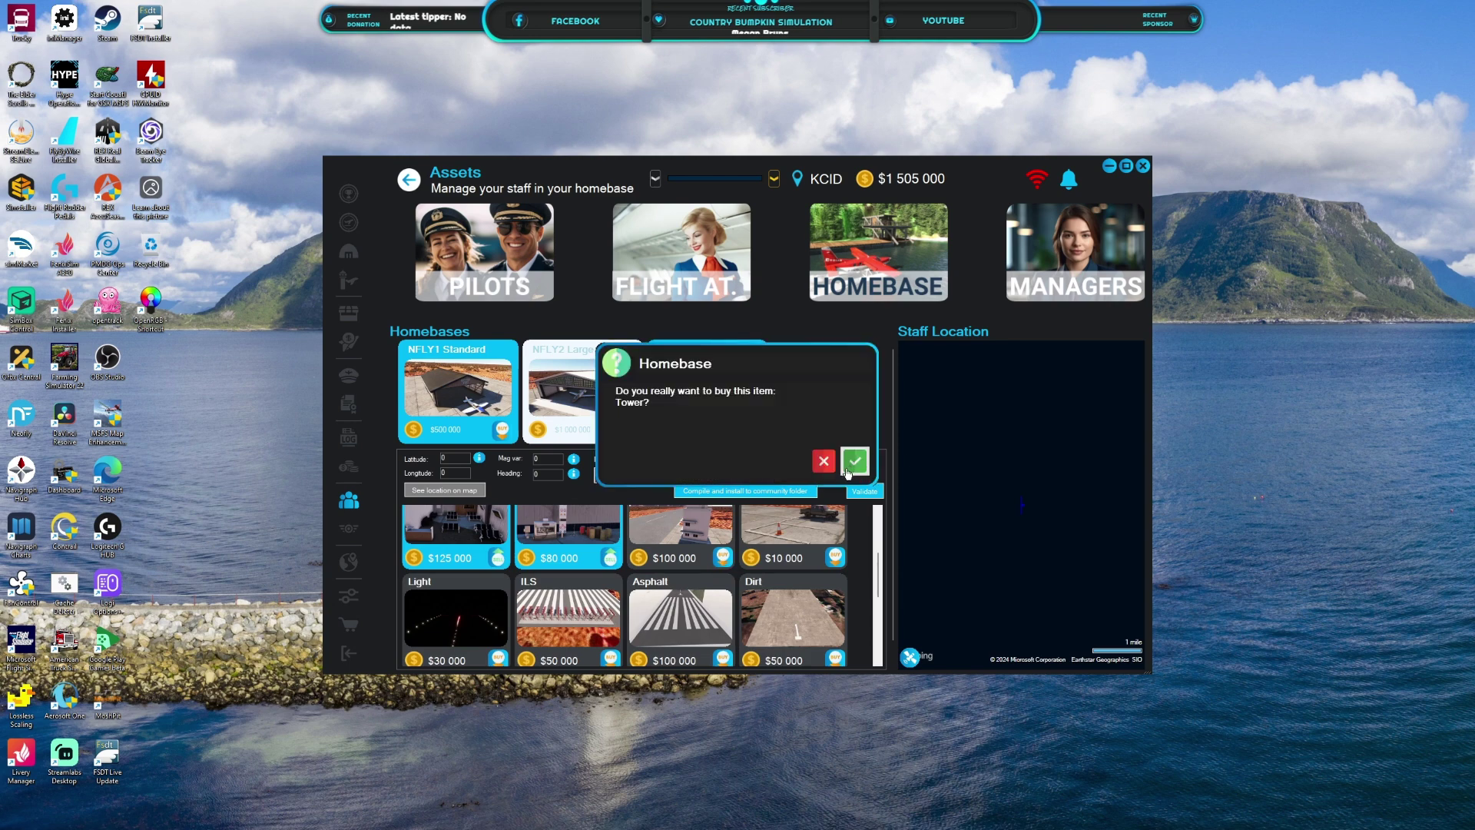
left_click(855, 463)
left_click(854, 463)
scroll(823, 571, "down", 2)
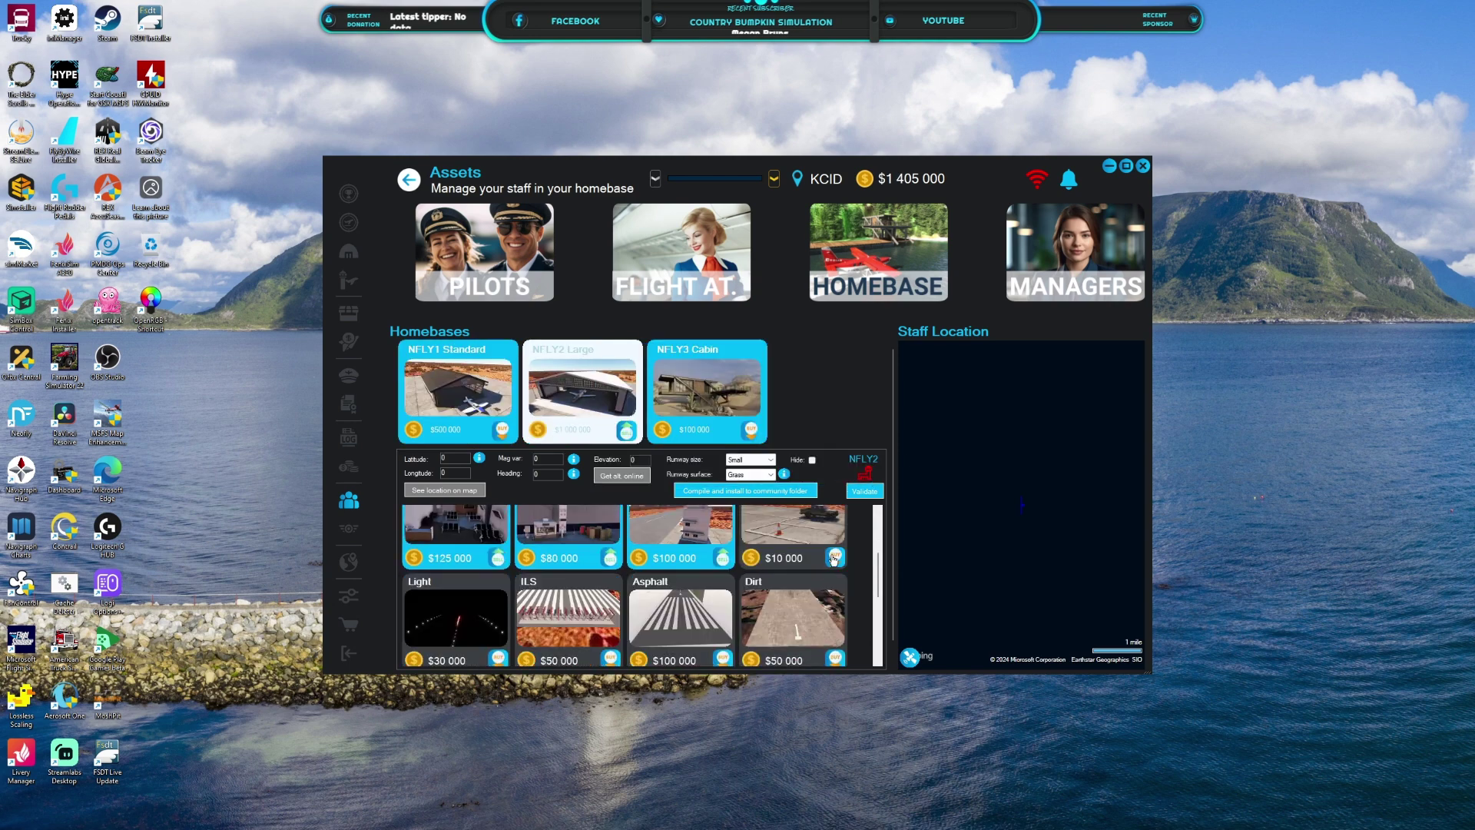
left_click(835, 559)
left_click(854, 461)
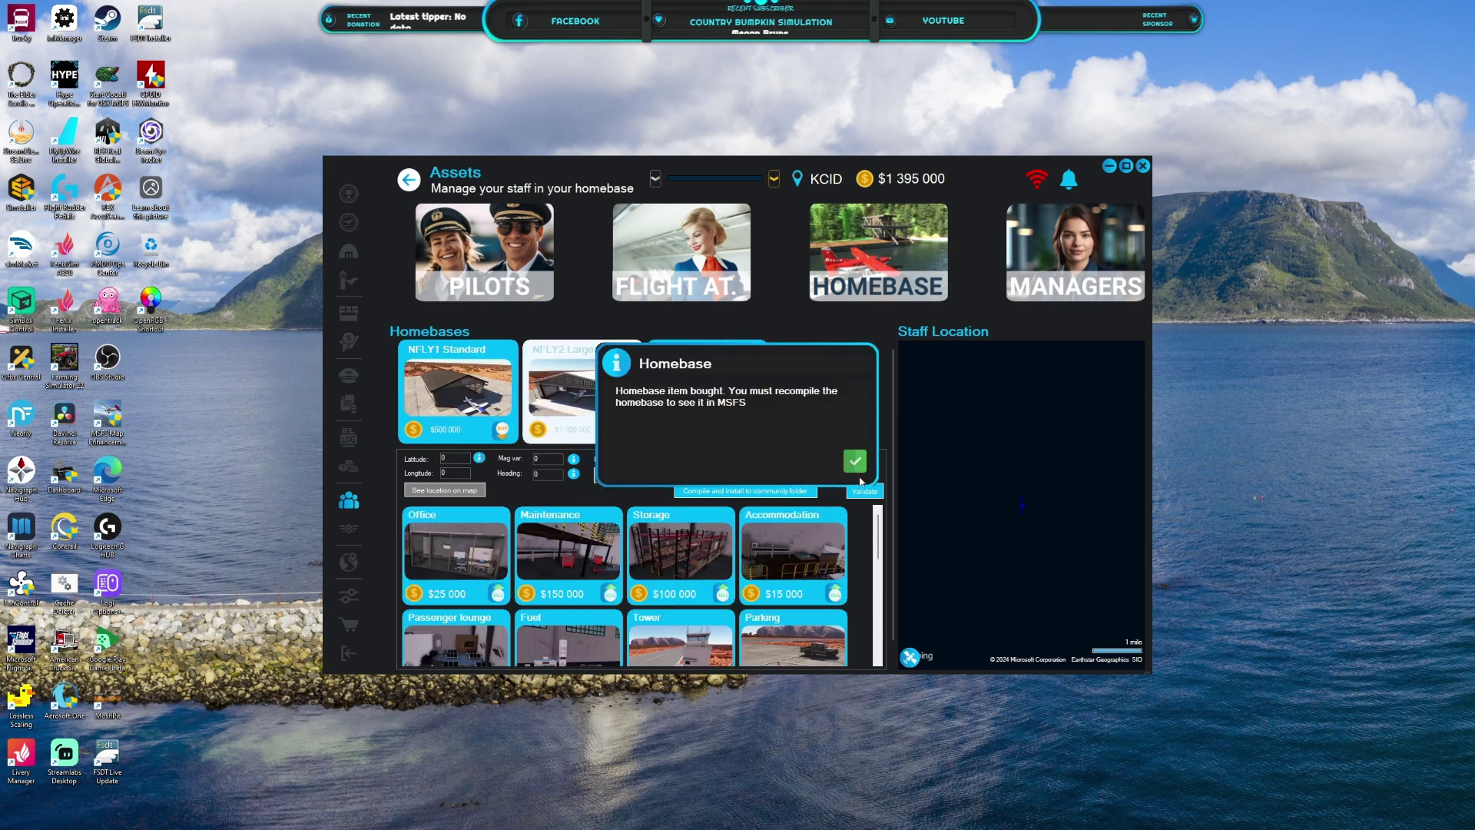
left_click(855, 462)
Step: Buy the Light and ILS items for the NFLY2 homebase
scroll(826, 550, "down", 2)
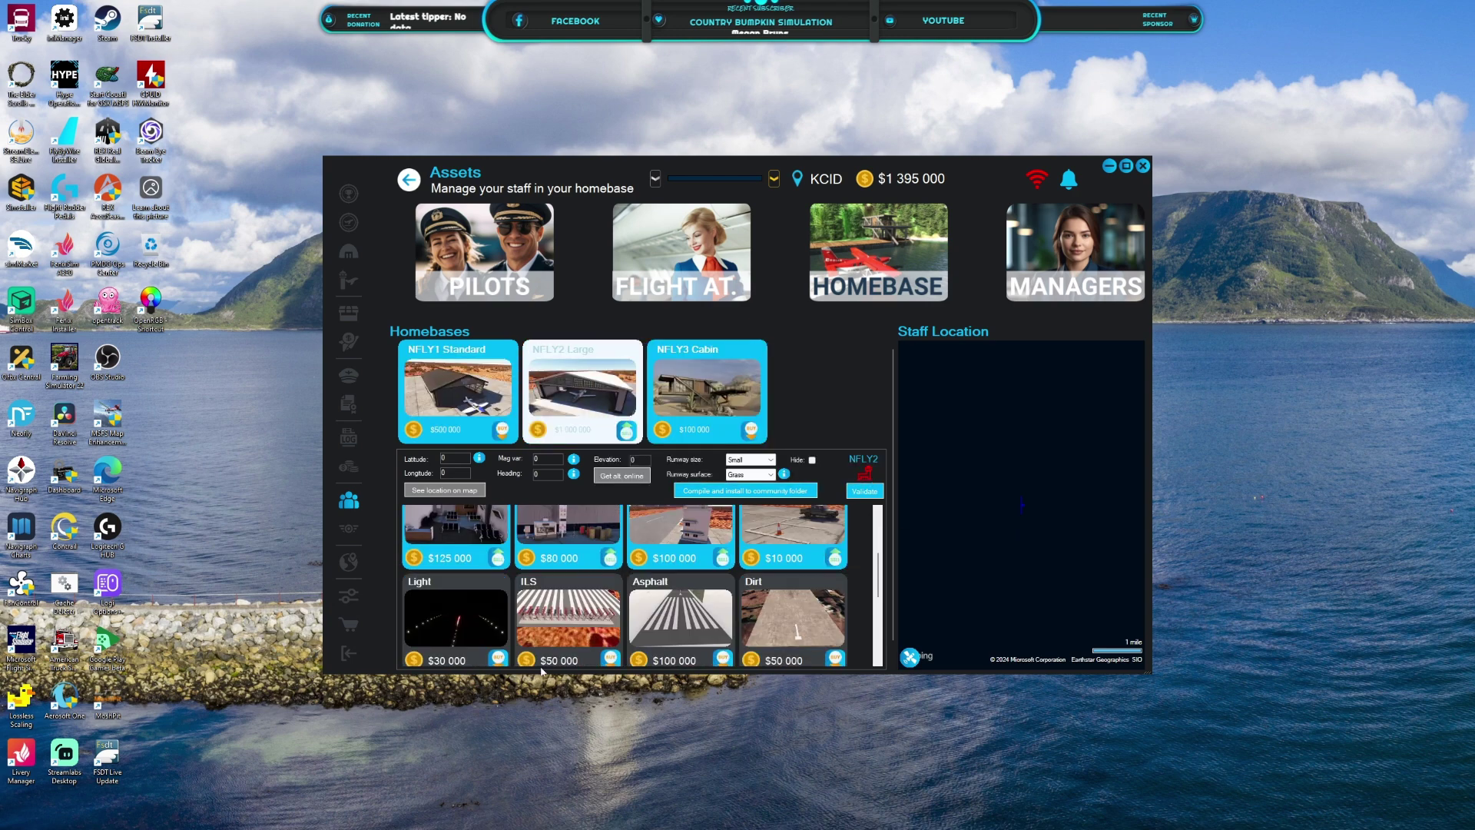
left_click(499, 660)
left_click(854, 461)
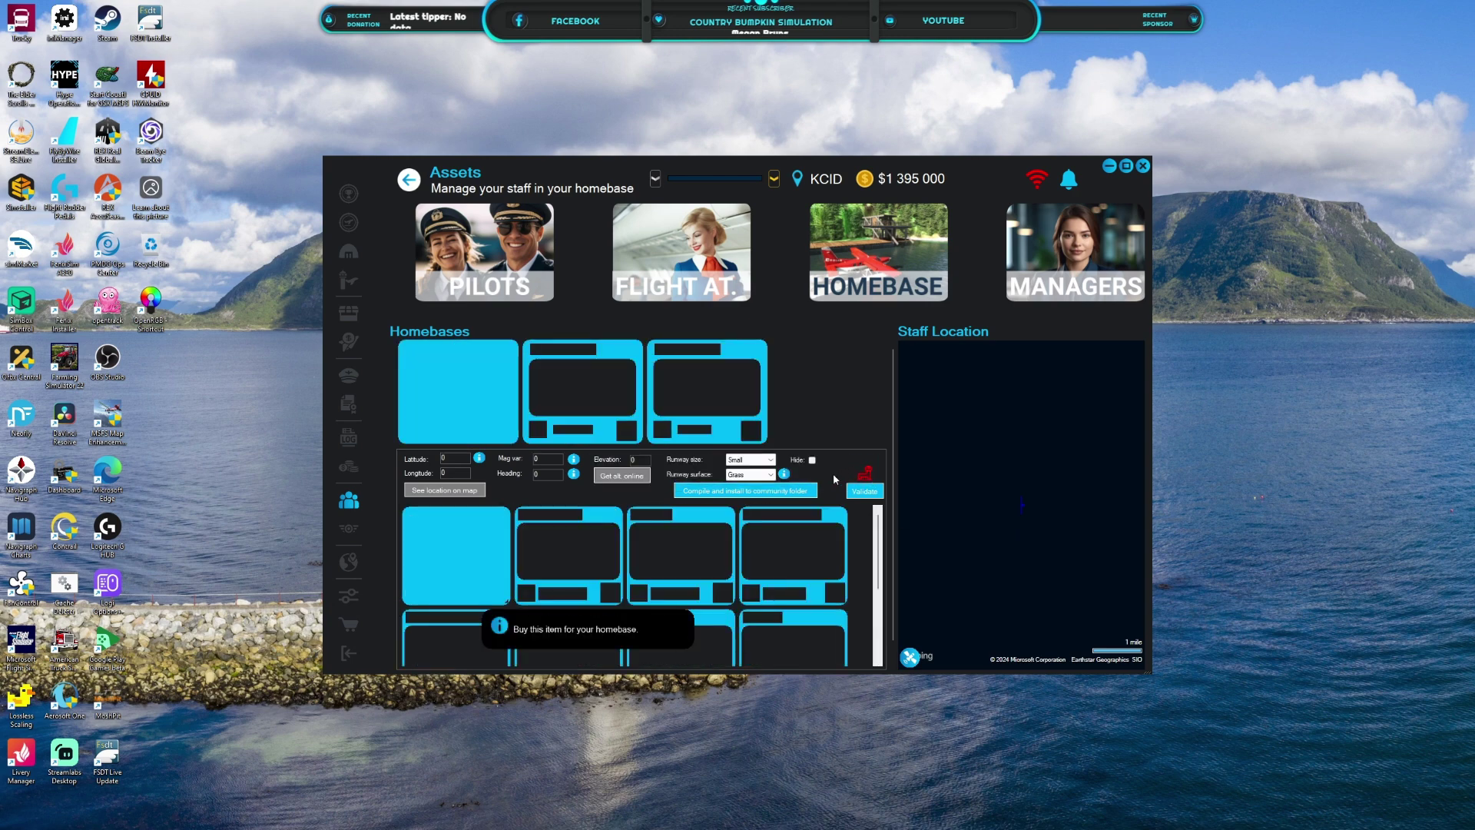
left_click(854, 462)
scroll(630, 611, "down", 2)
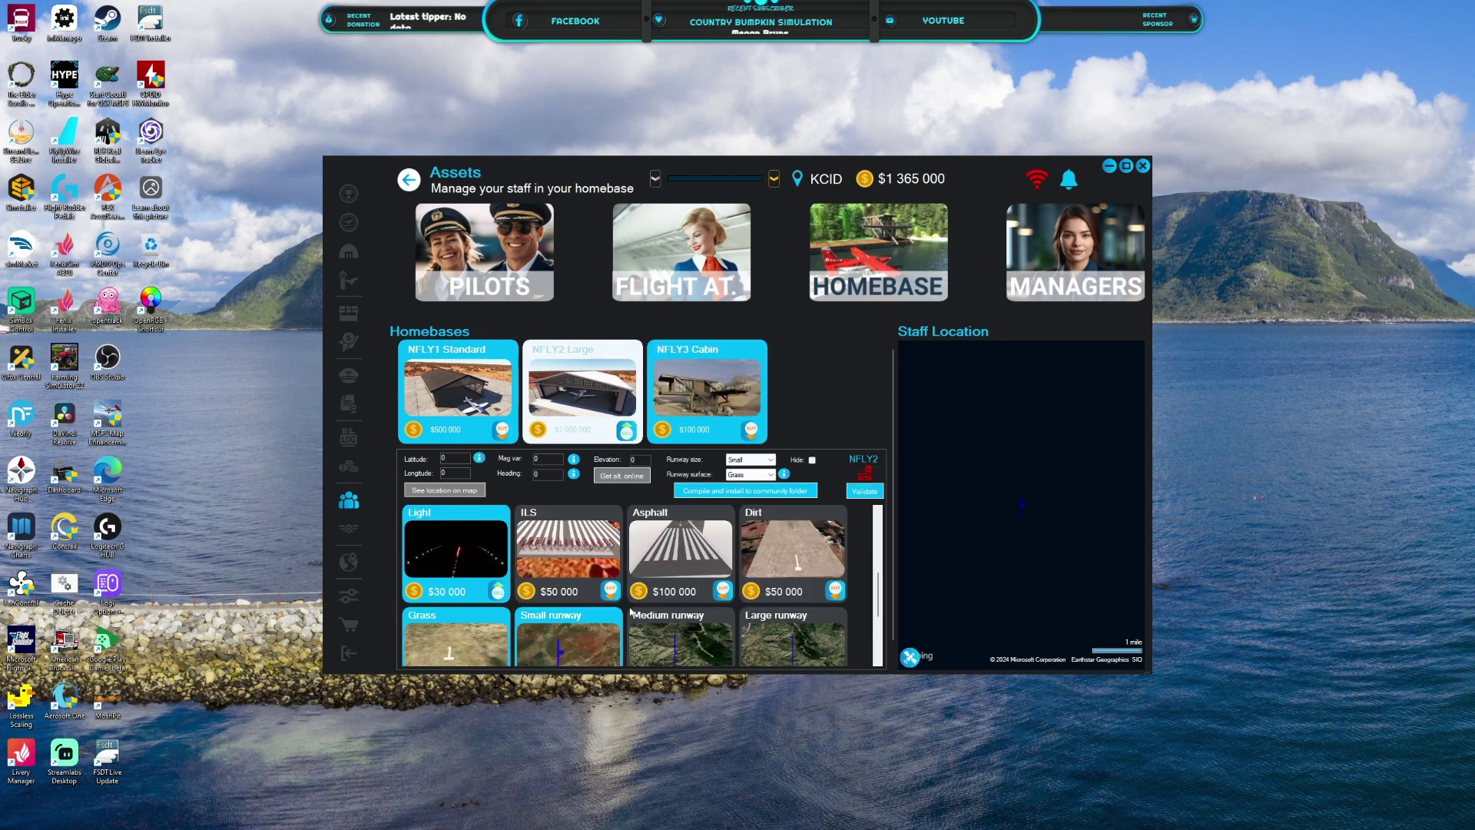
left_click(610, 590)
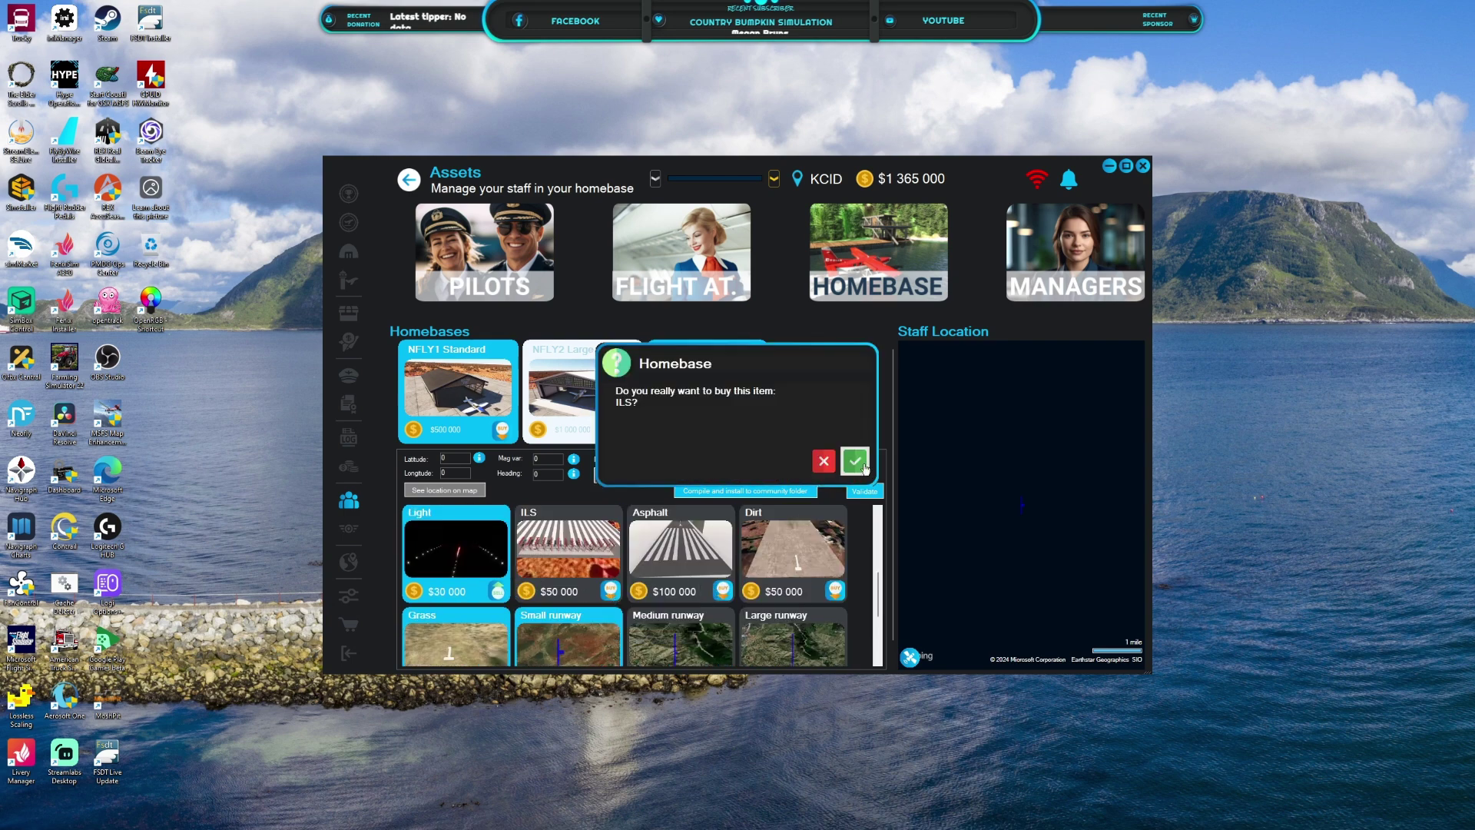
left_click(854, 461)
left_click(855, 461)
Step: Buy the Asphalt runway surface for the NFLY2 homebase
scroll(787, 542, "down", 2)
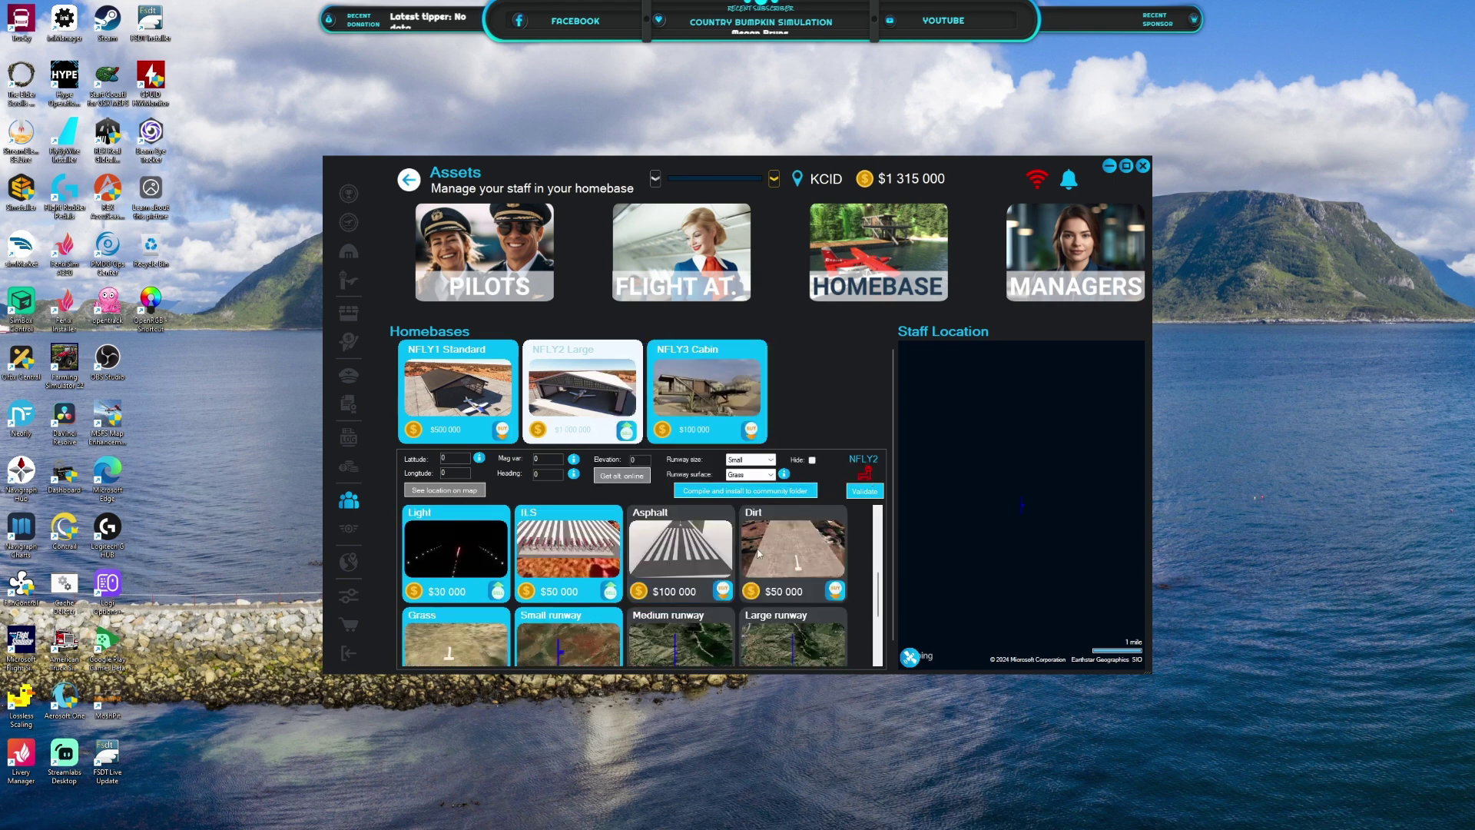
scroll(799, 574, "down", 1)
left_click(724, 590)
left_click(853, 461)
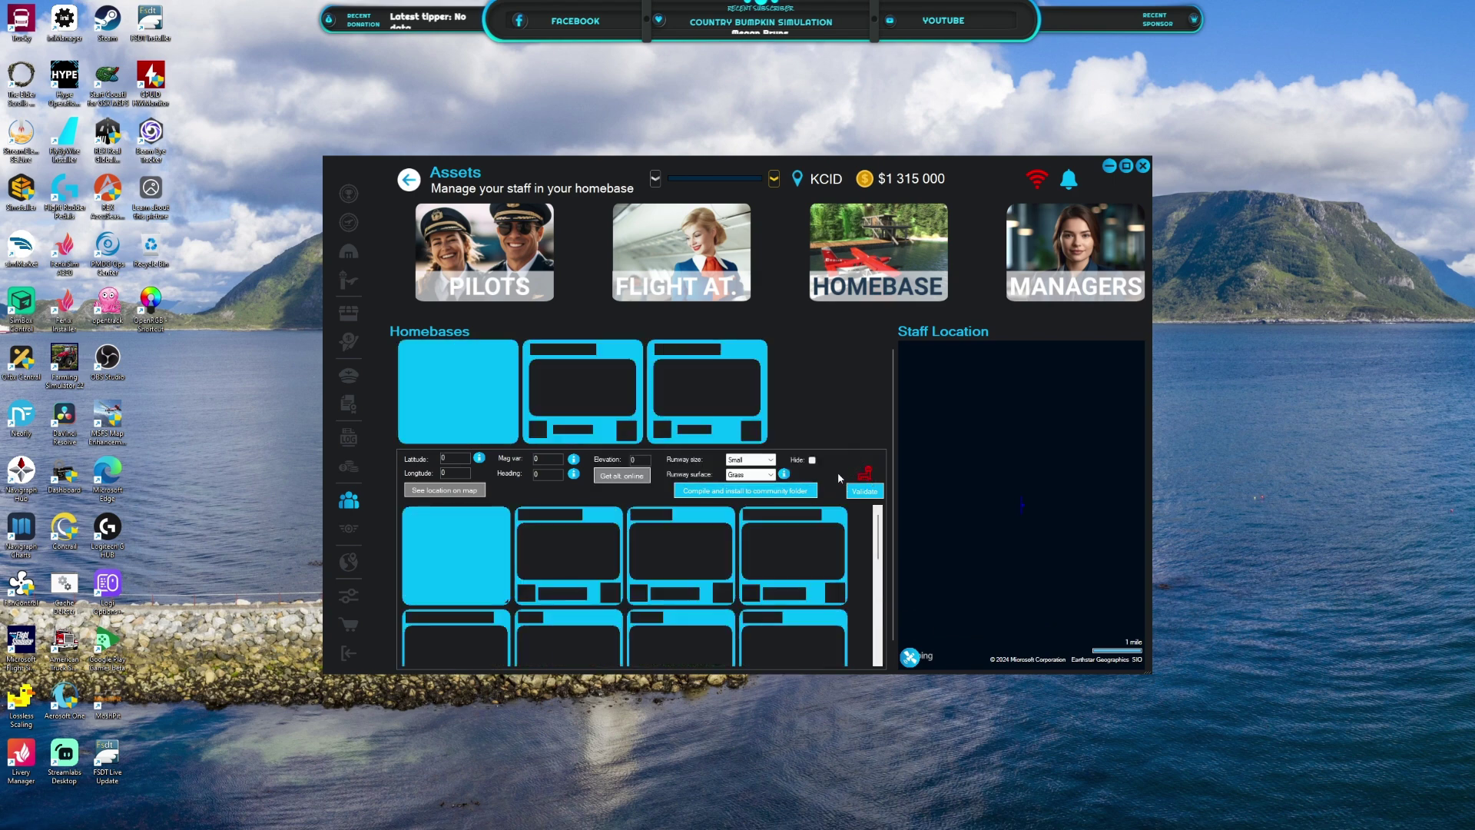
left_click(854, 461)
Step: Sell the Grass surface and the Small runway of the NFLY2 homebase
scroll(786, 589, "down", 3)
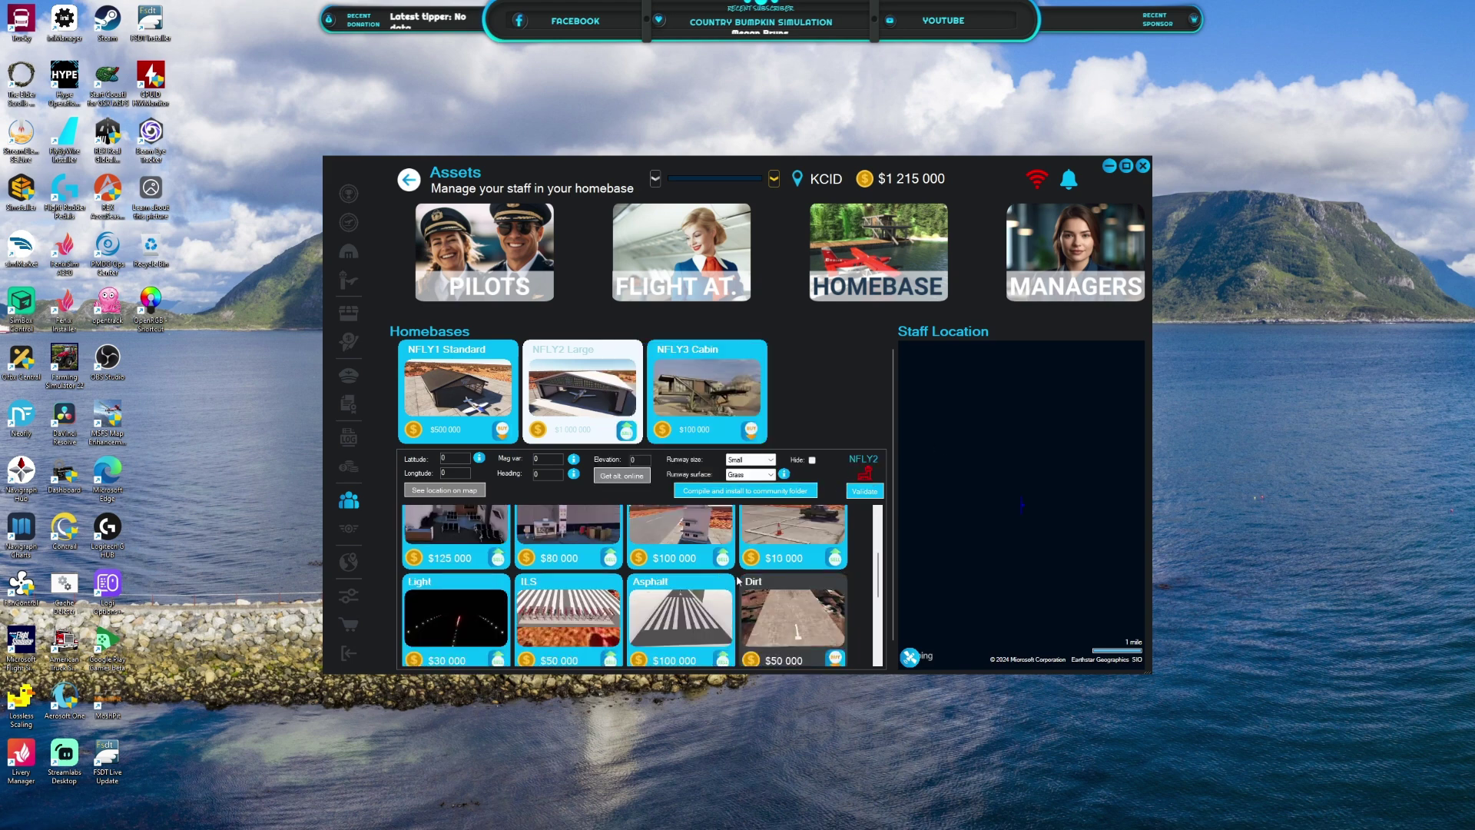
scroll(788, 596, "down", 1)
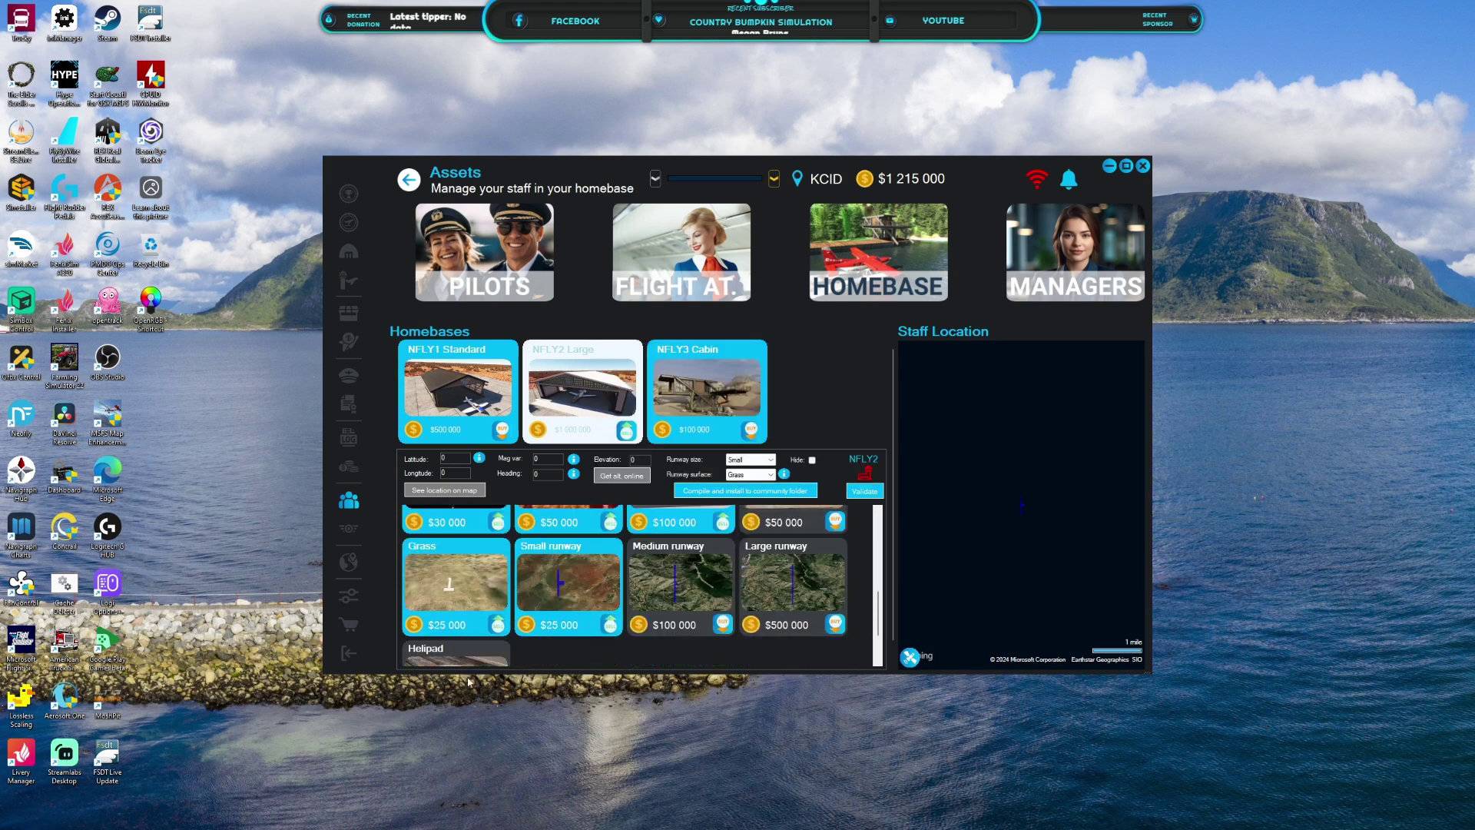
left_click(498, 624)
left_click(853, 461)
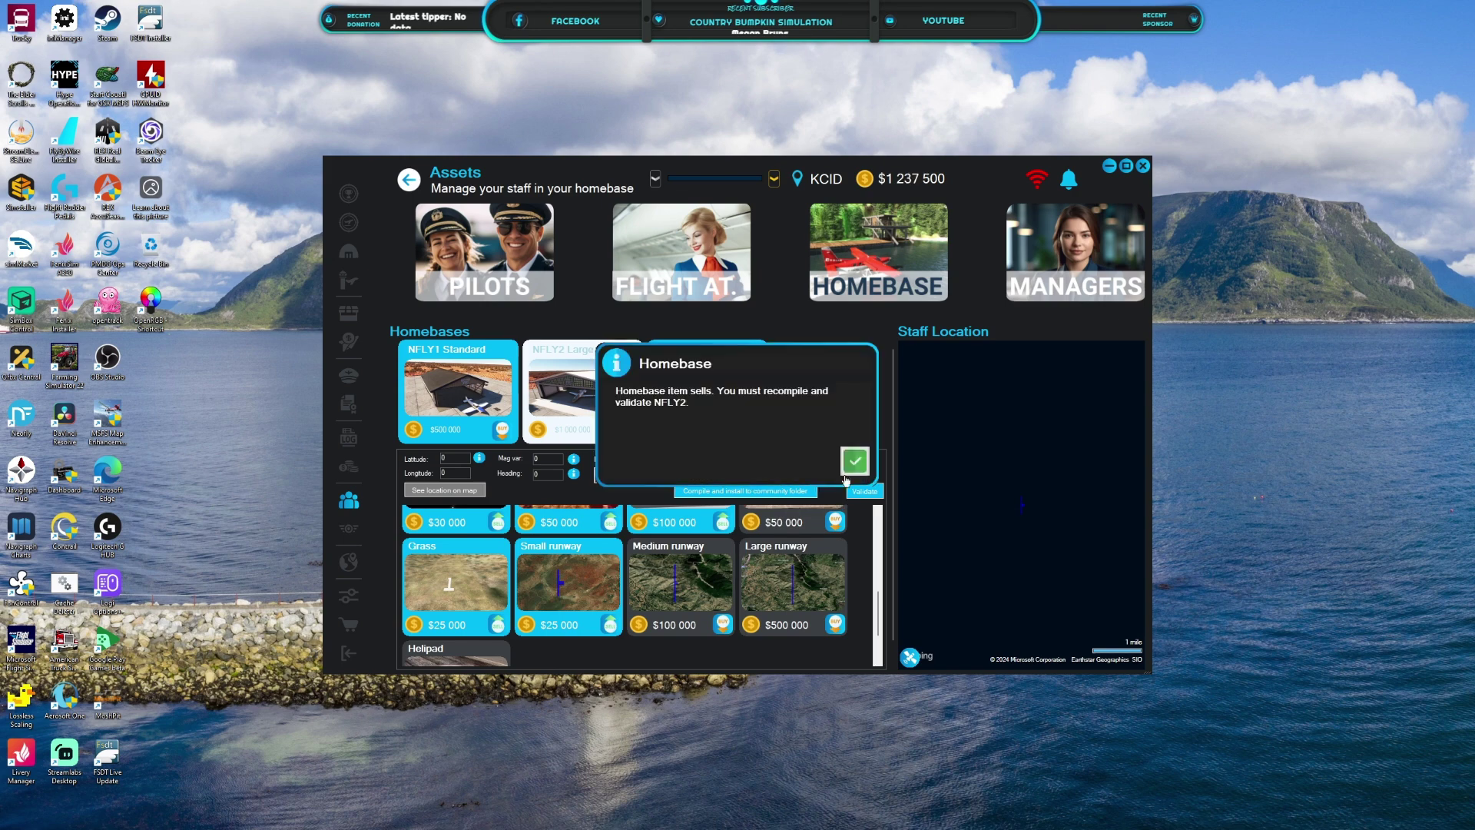
left_click(853, 461)
scroll(599, 599, "down", 1)
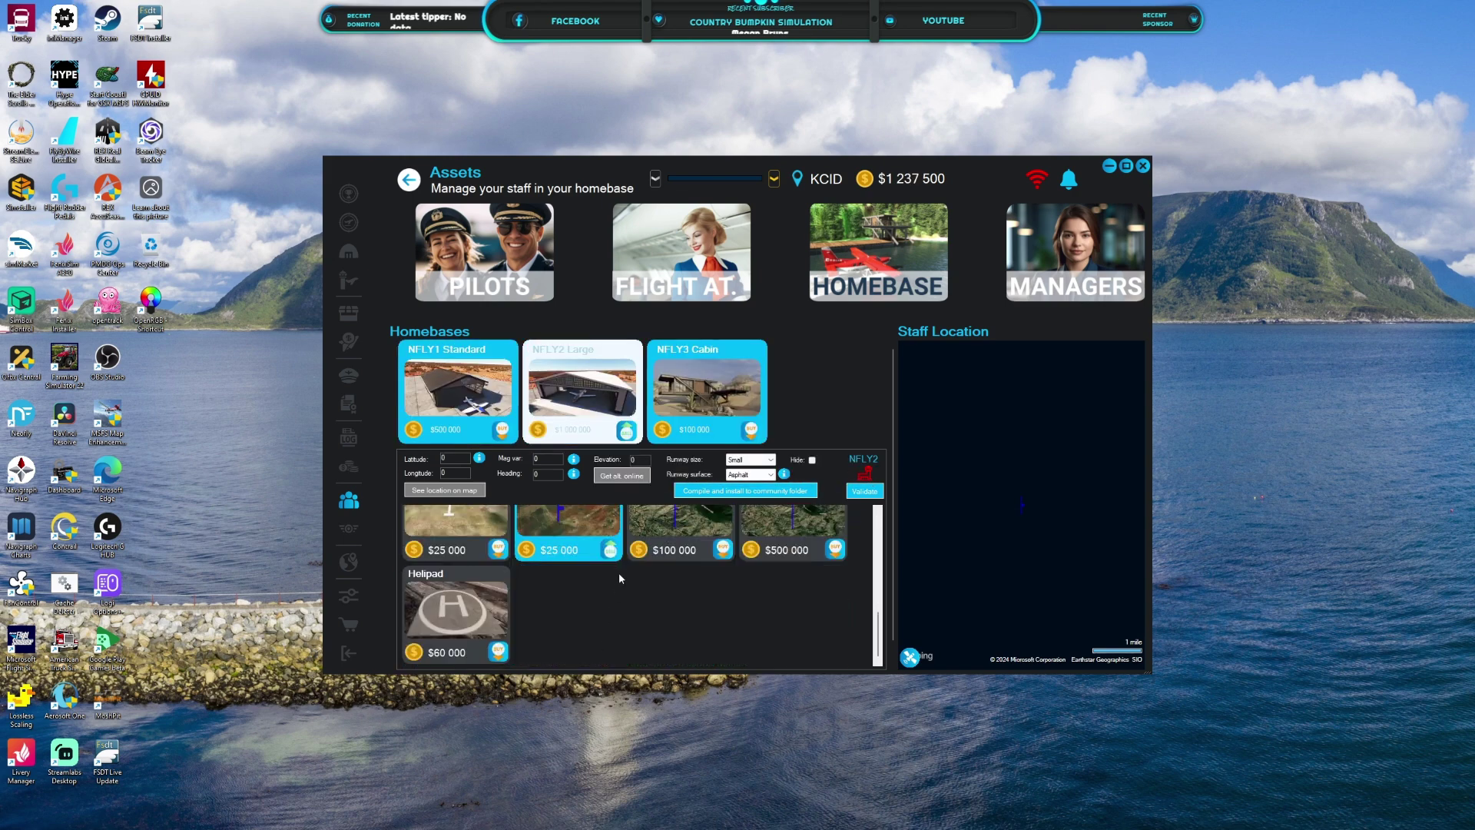
left_click(615, 555)
left_click(853, 461)
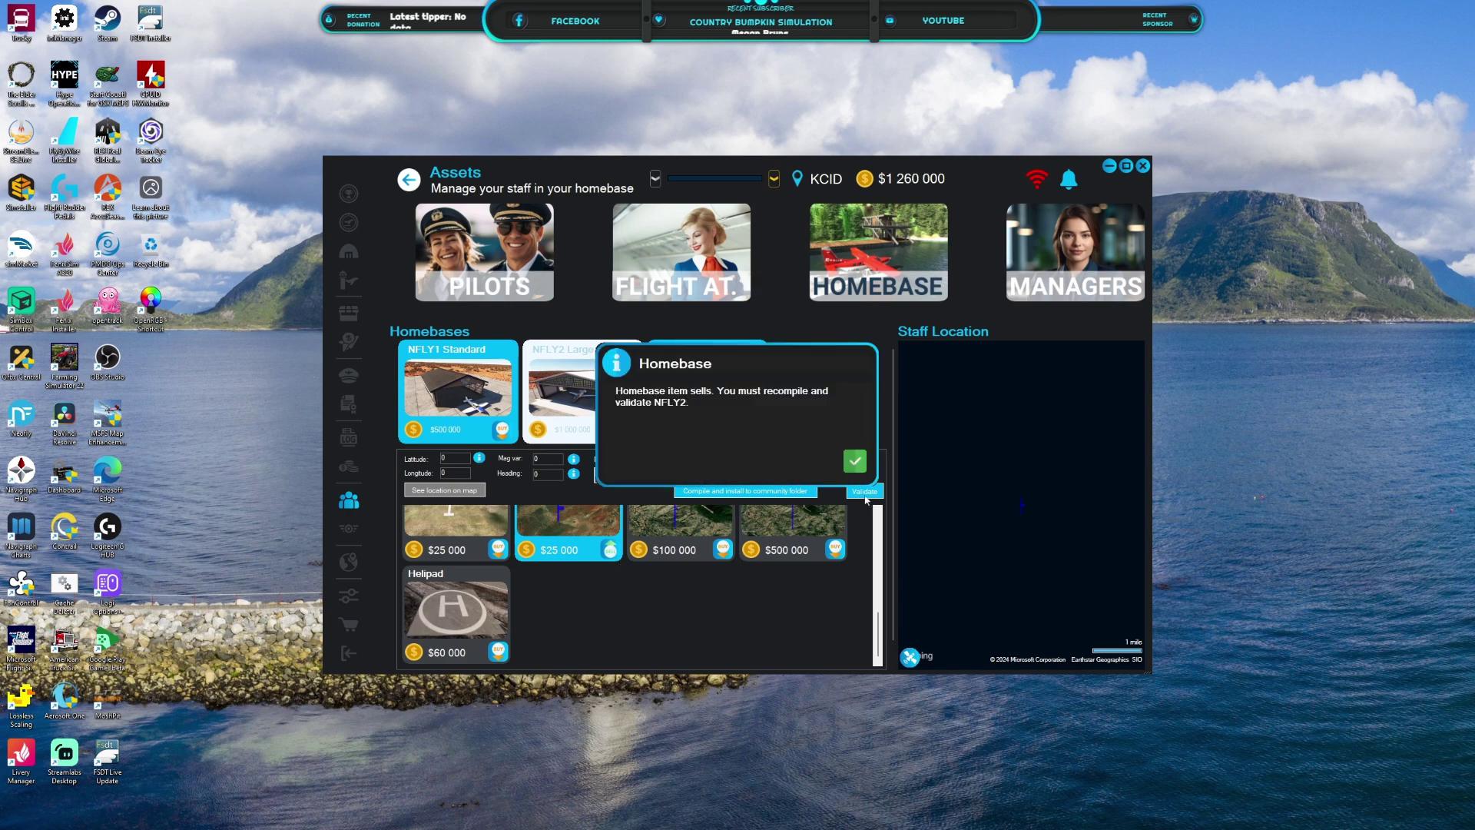
left_click(855, 461)
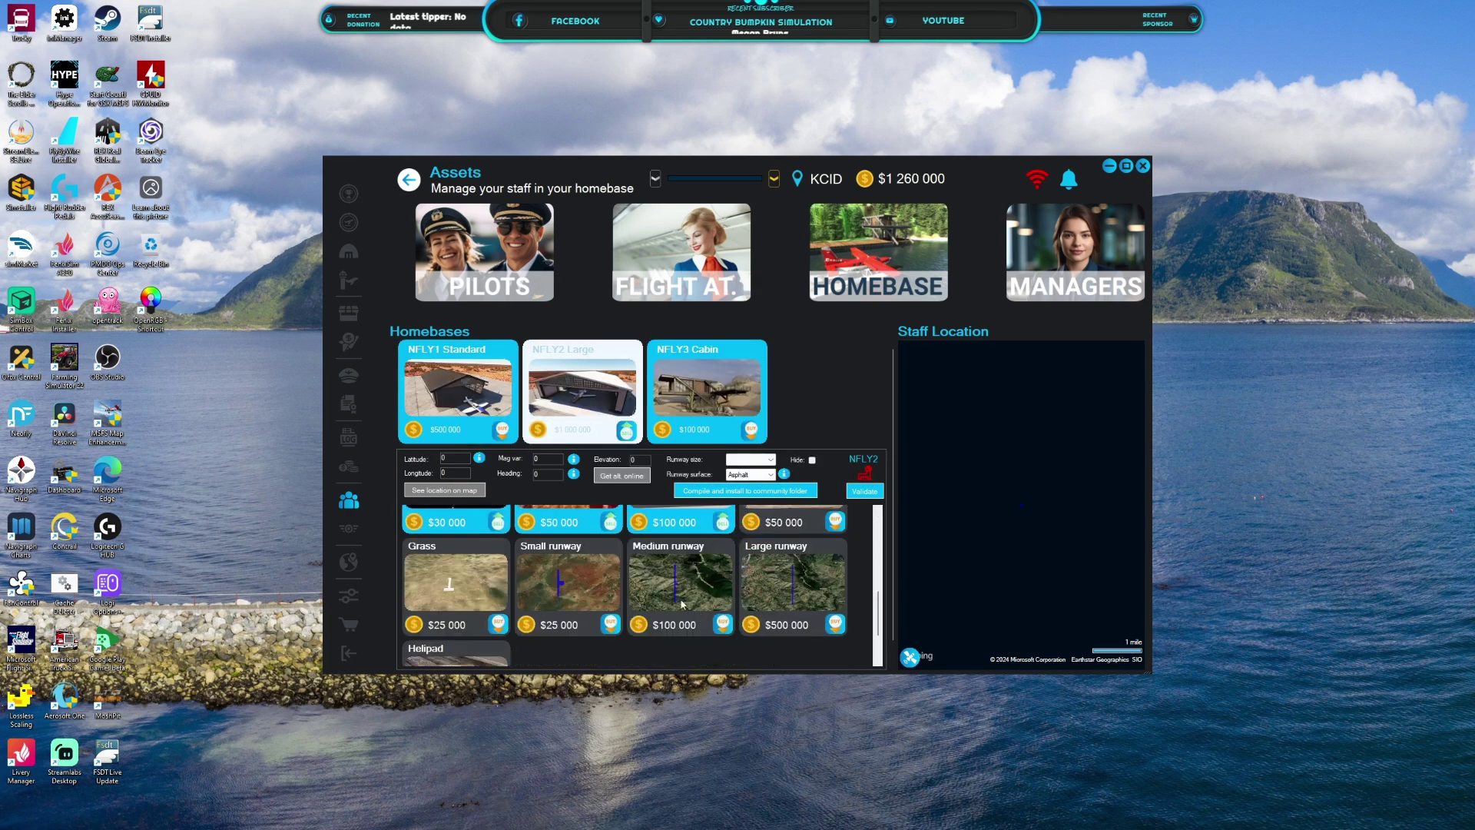
Step: Buy the Medium runway and the Helipad for the NFLY2 homebase
left_click(723, 625)
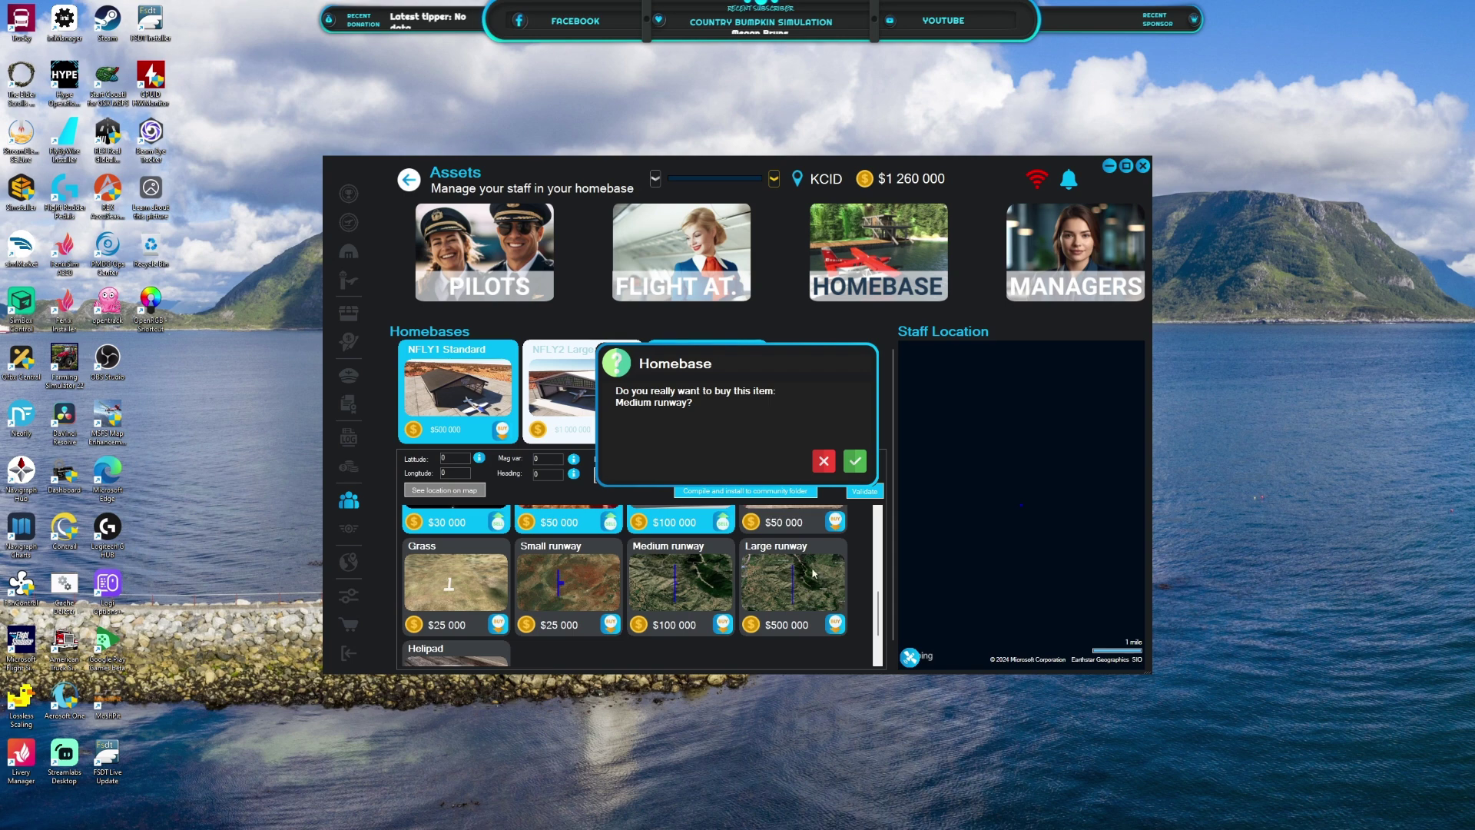
left_click(852, 463)
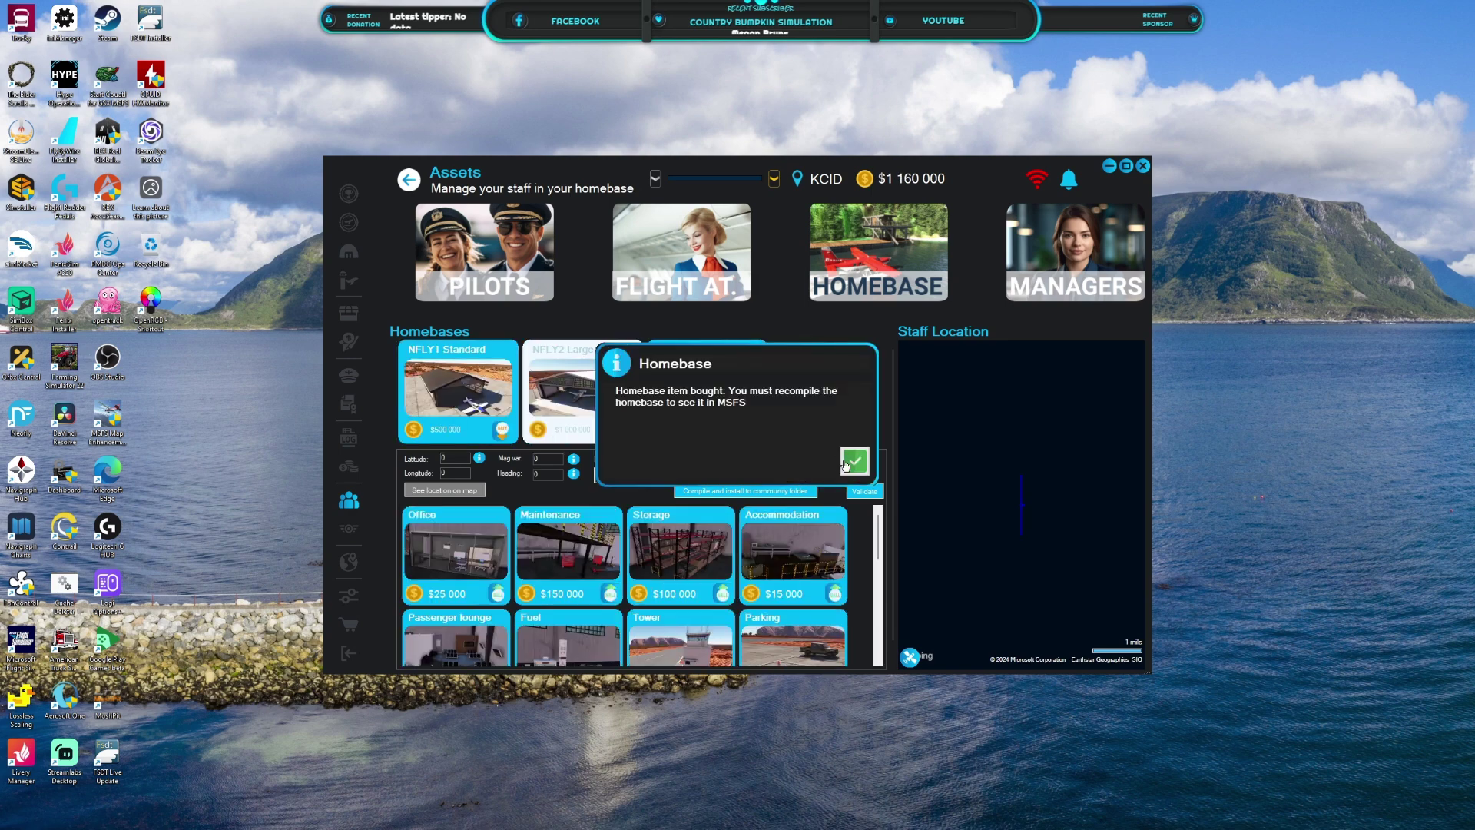
left_click(853, 461)
scroll(744, 593, "down", 5)
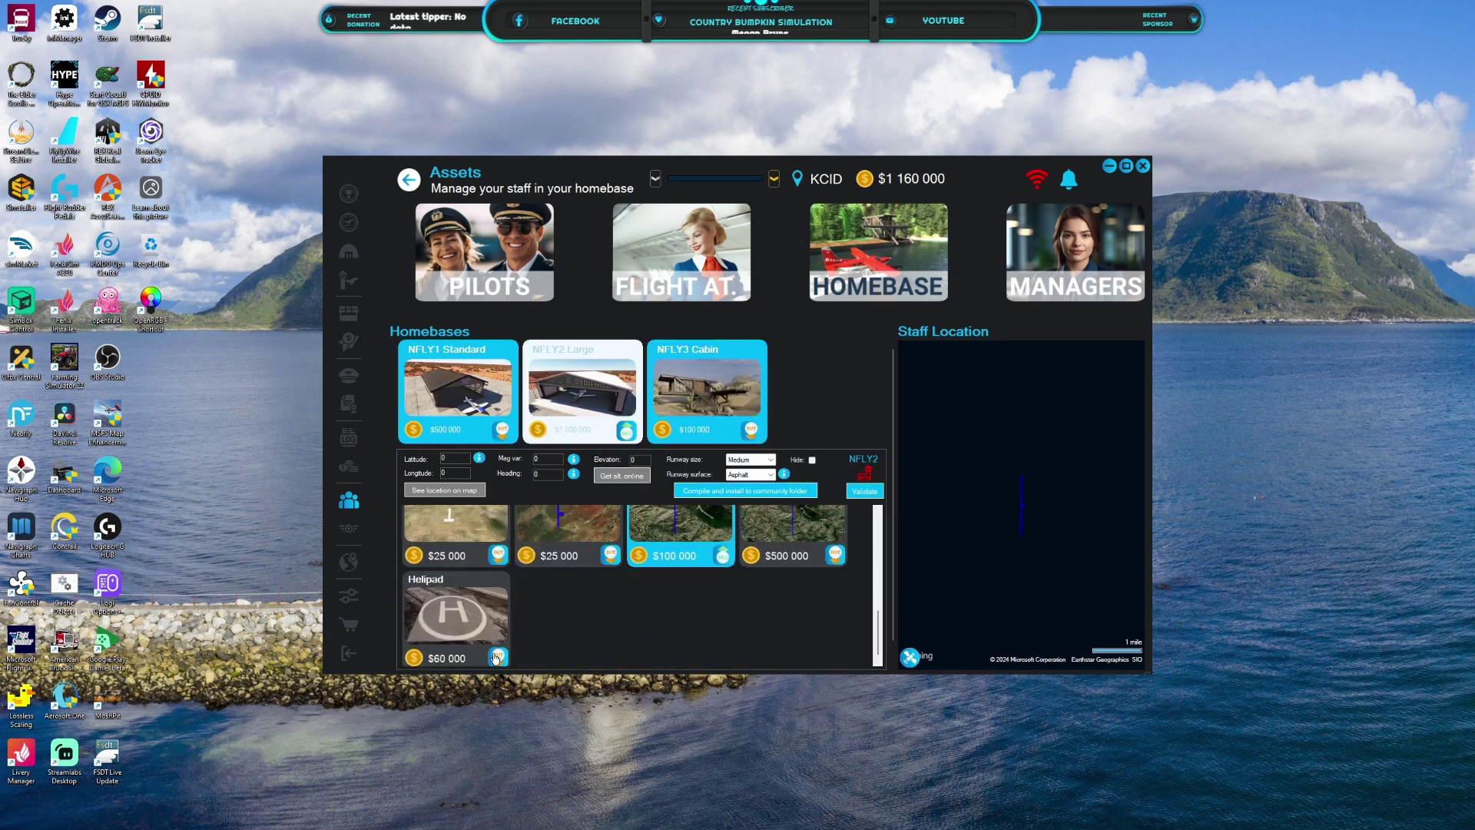
left_click(498, 657)
left_click(853, 461)
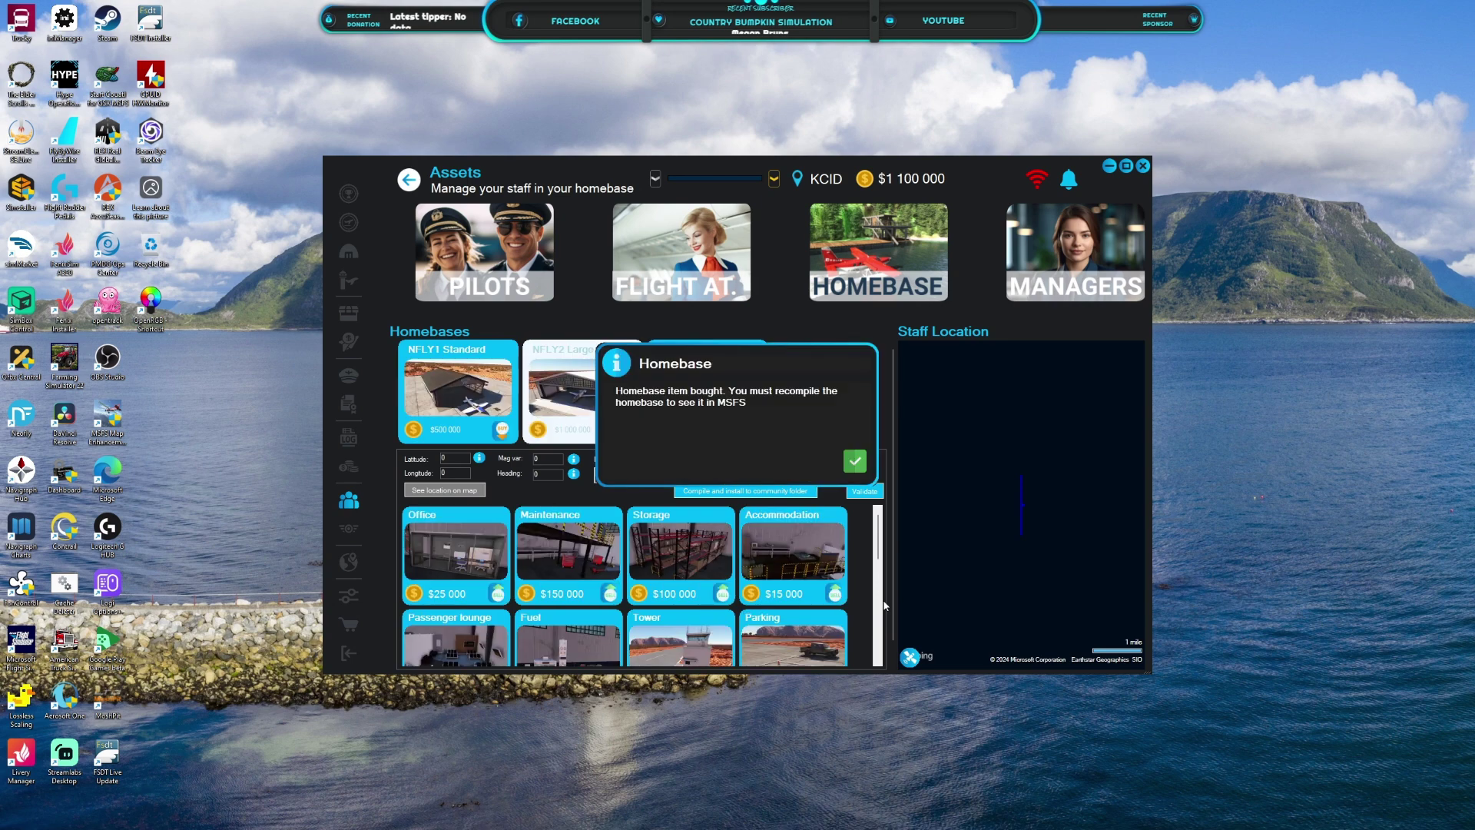
left_click(855, 457)
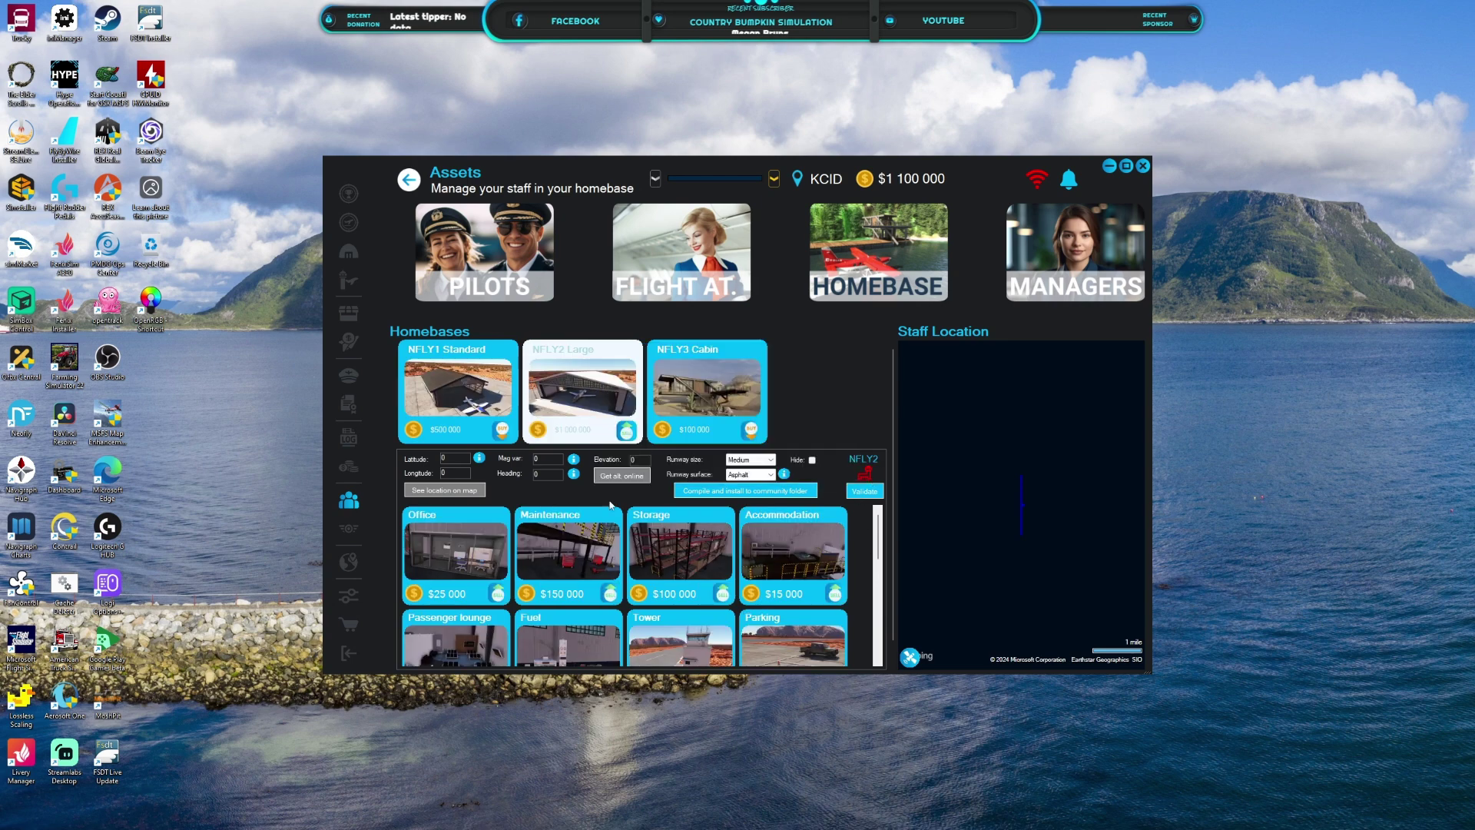
Step: Find open farmland near Cedar Rapids on the staff location map and place the NFLY2 runway there
scroll(988, 495, "up", 3)
scroll(1006, 507, "down", 6)
scroll(951, 464, "up", 4)
scroll(947, 463, "down", 4)
scroll(980, 482, "down", 7)
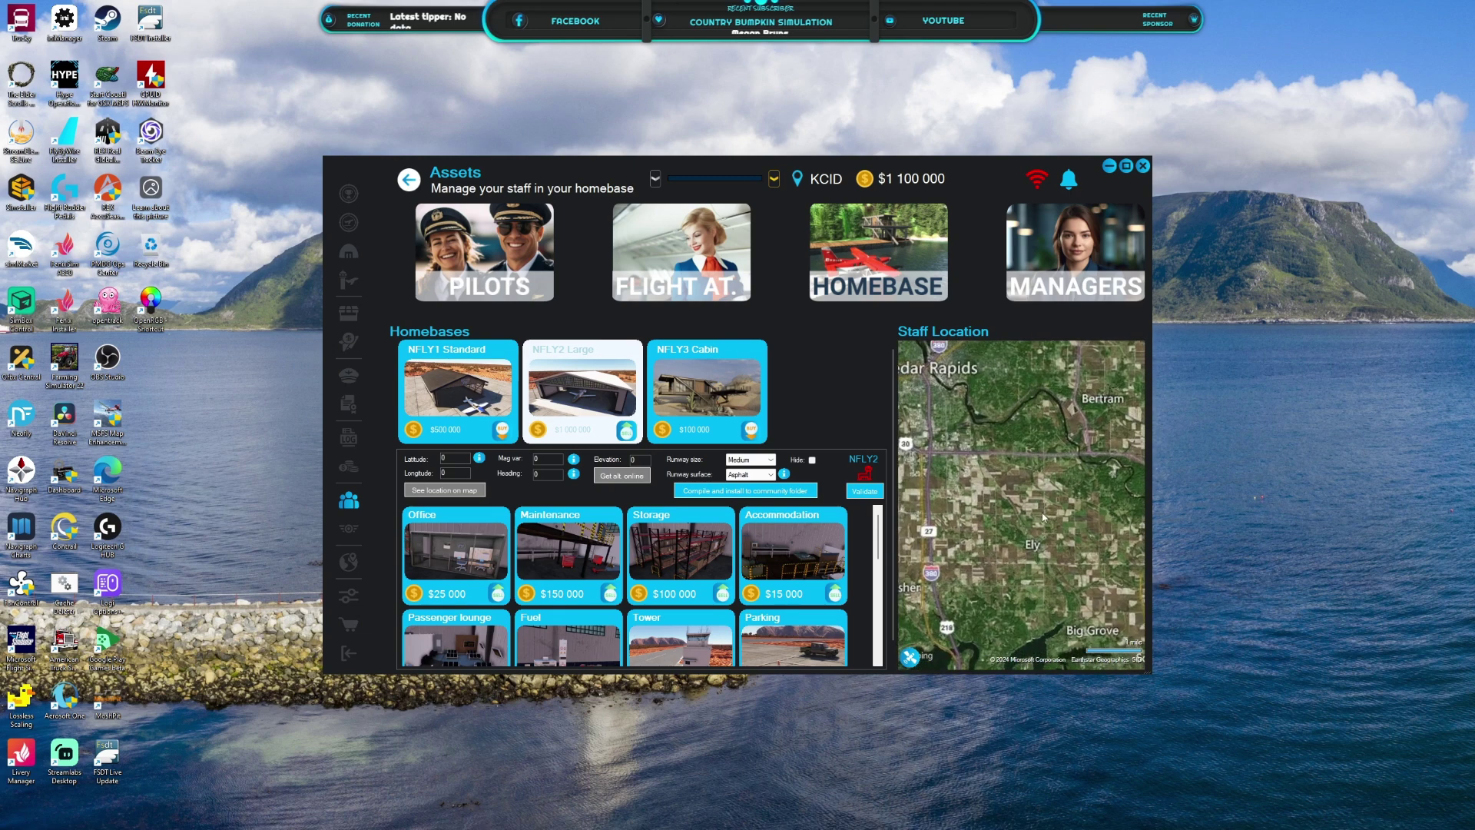
left_click_drag(1007, 486, 921, 418)
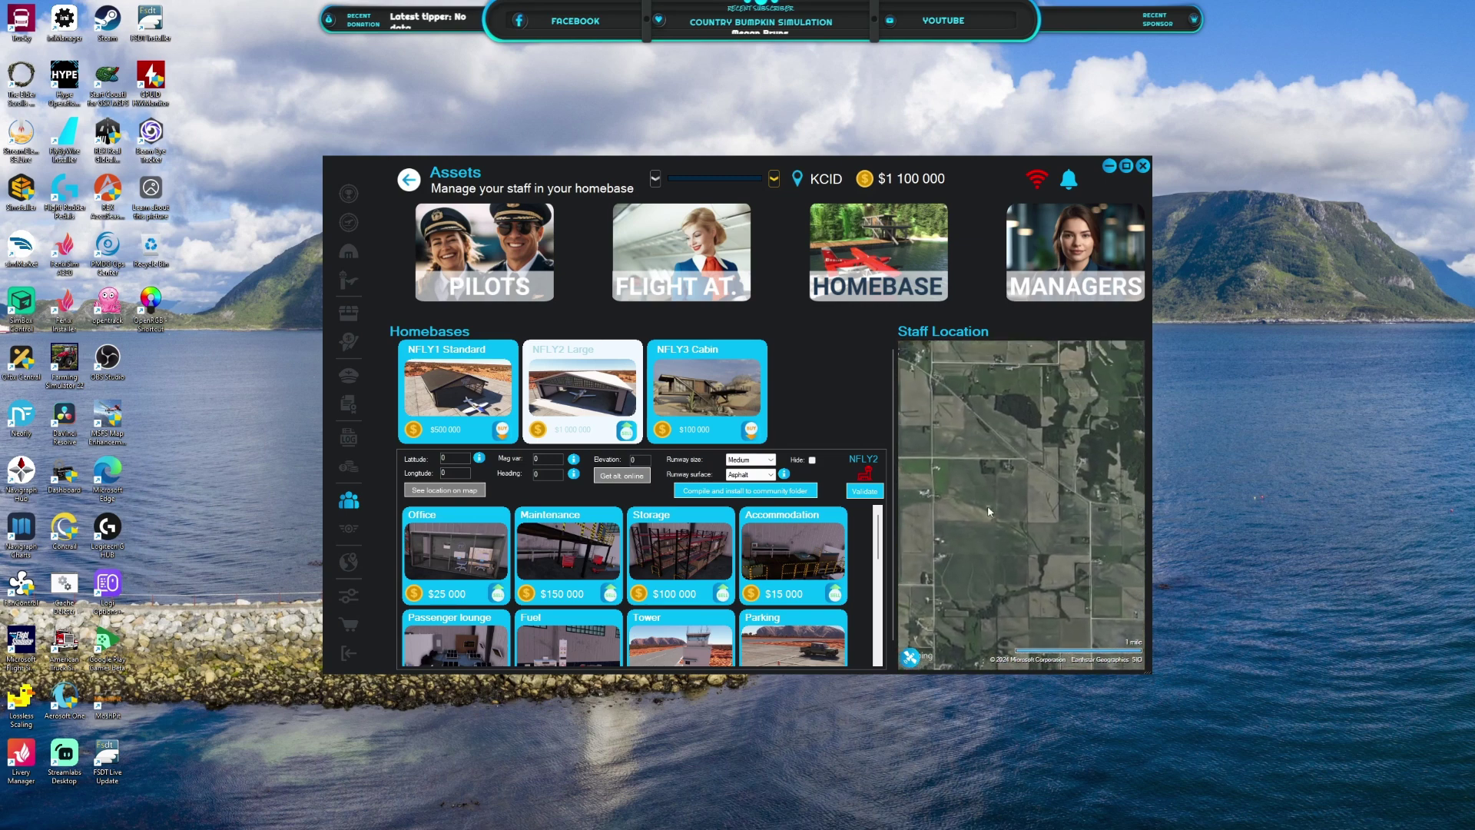
left_click(985, 485)
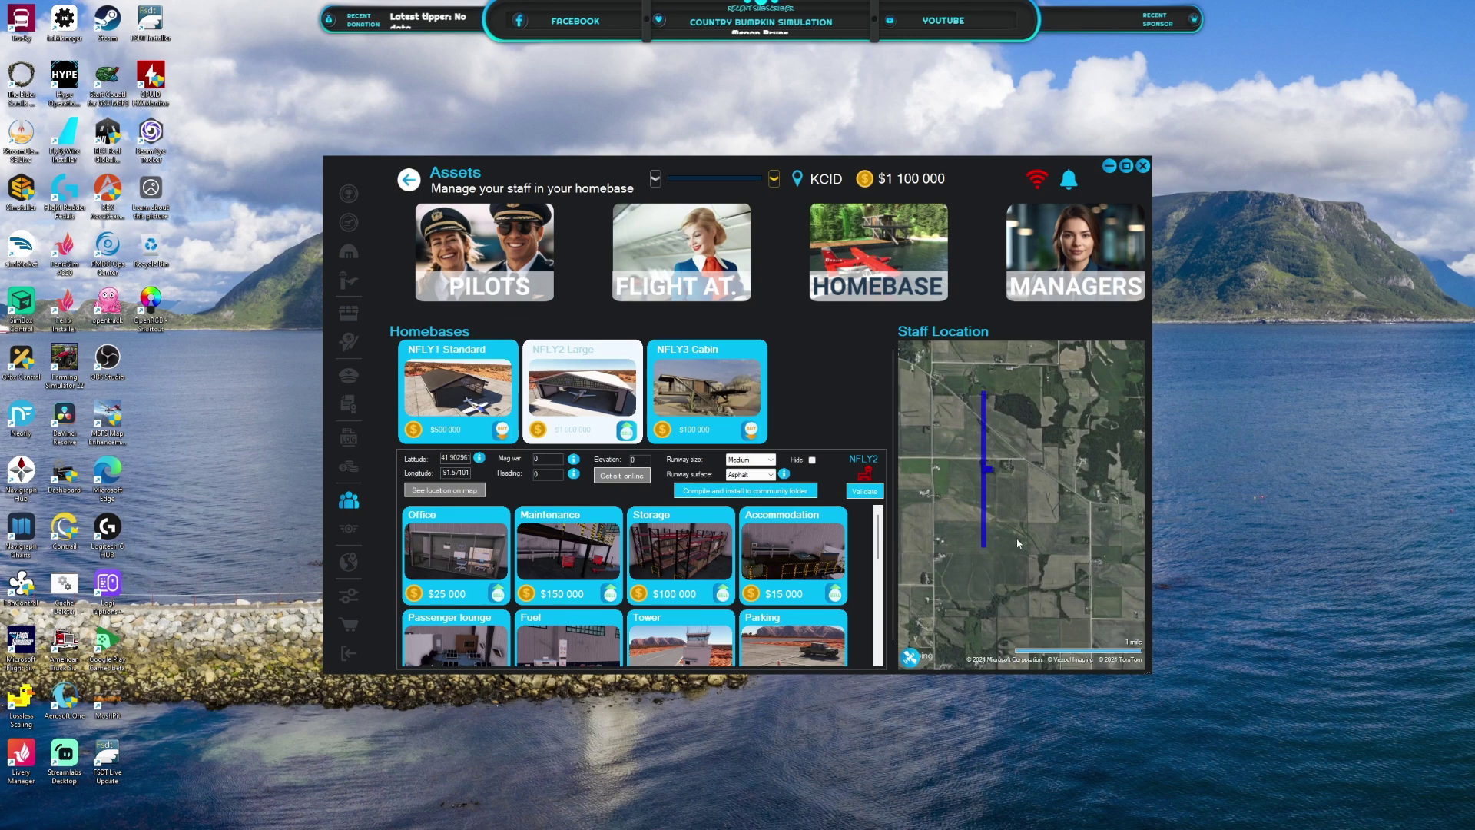
Step: Set the homebase heading to 330 and place the runway again on the same farmland
left_click(543, 477)
mouse_move(735, 394)
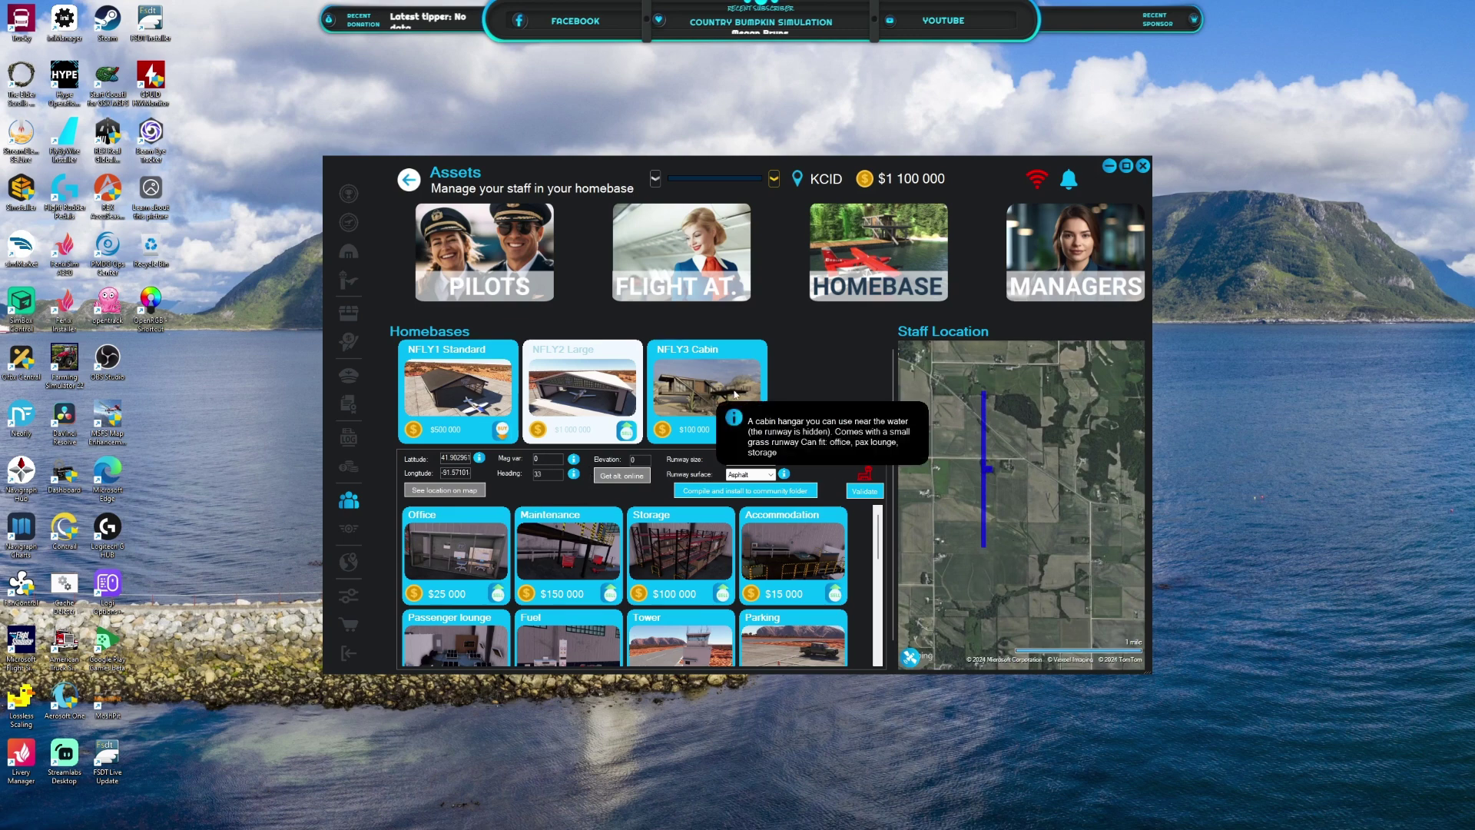
type("330")
left_click(994, 479)
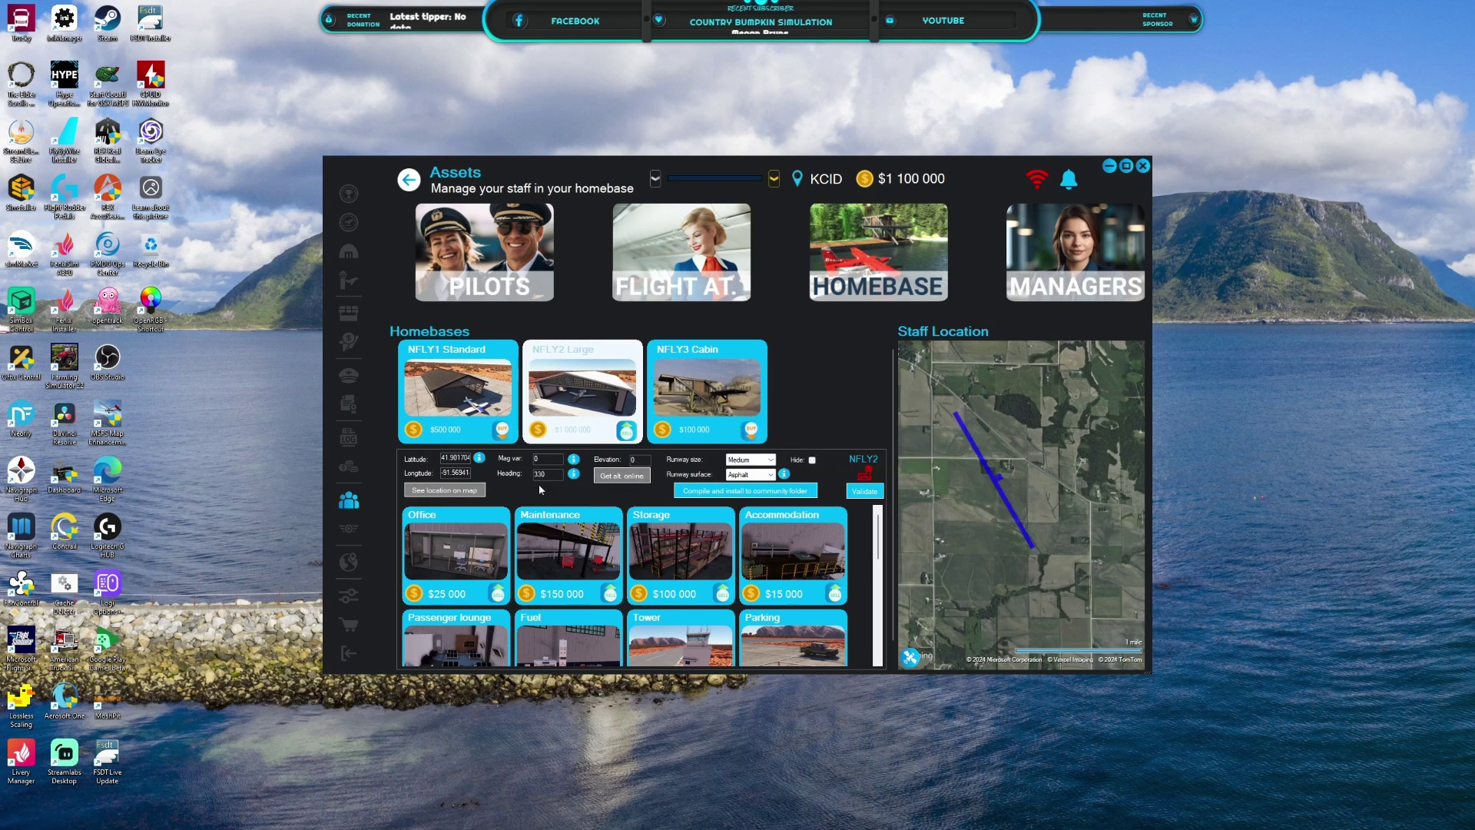
Step: Set the homebase heading back to 0 and place the runway again nearby
key("BackSpace")
key("BackSpace")
key("BackSpace")
type("0")
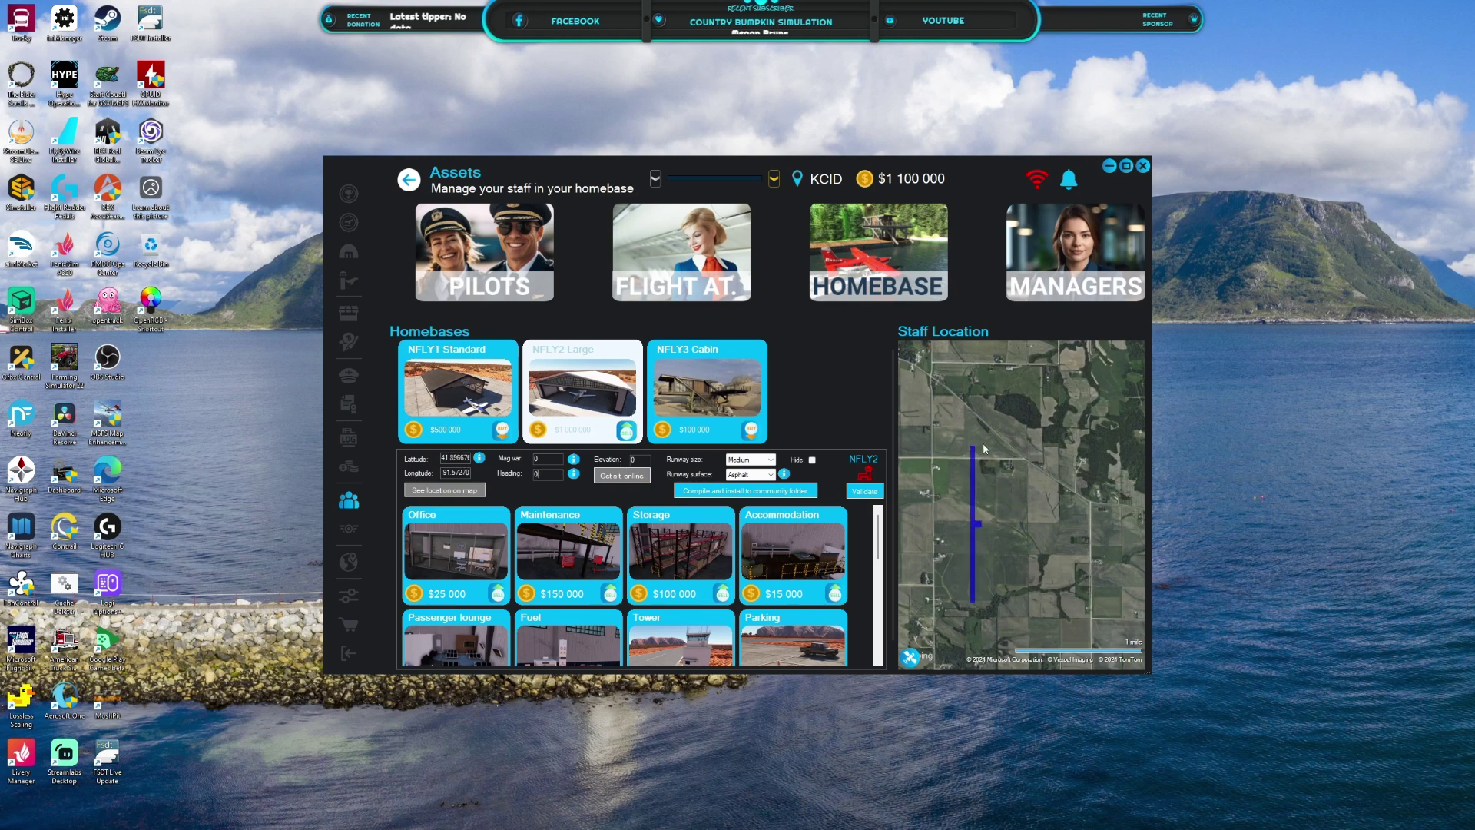
Step: Relocate the NFLY2 runway to open farmland northeast of Marion, just north of the highway
scroll(1029, 431, "down", 4)
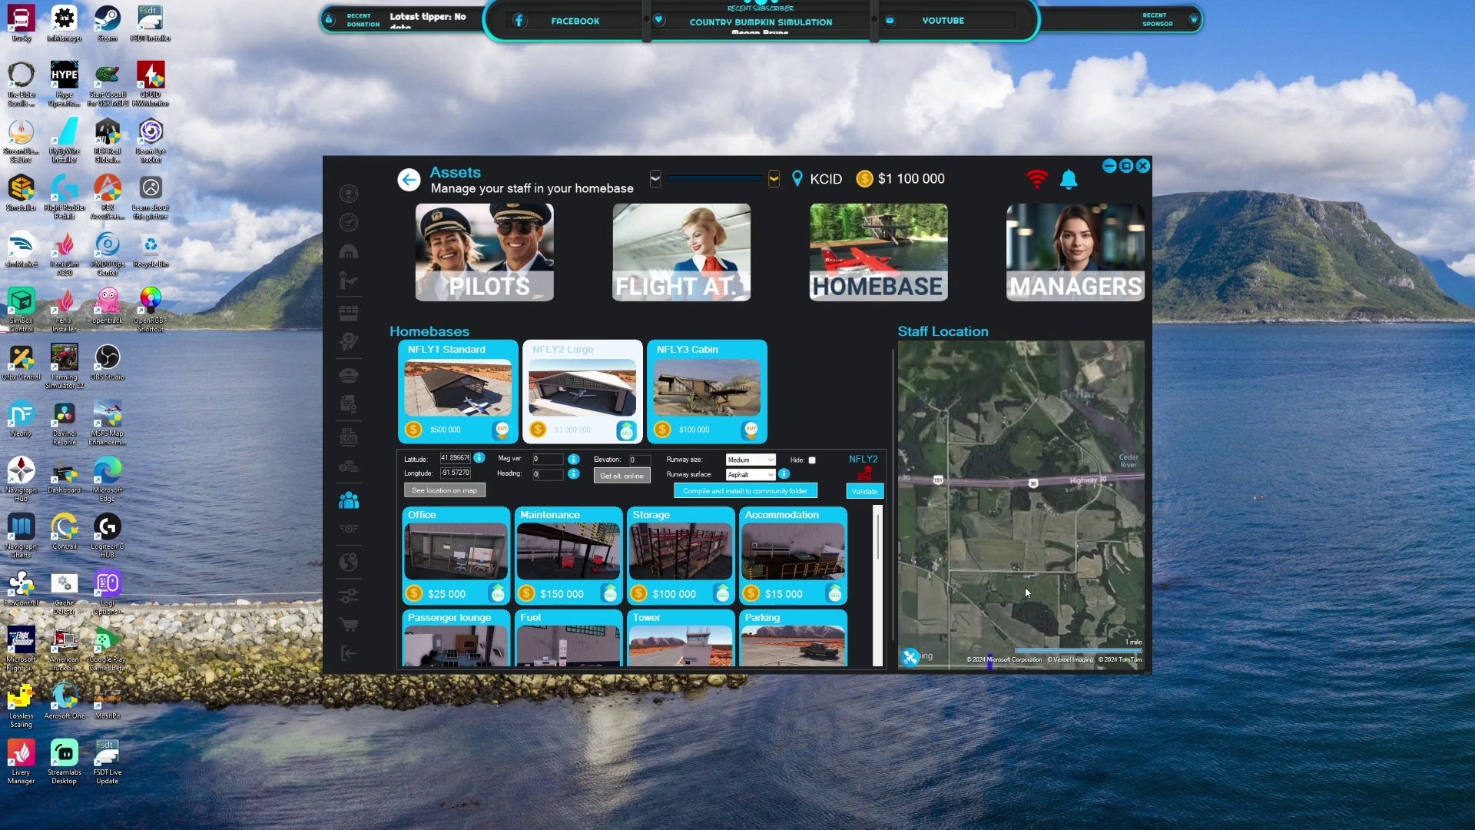
scroll(1058, 431, "down", 5)
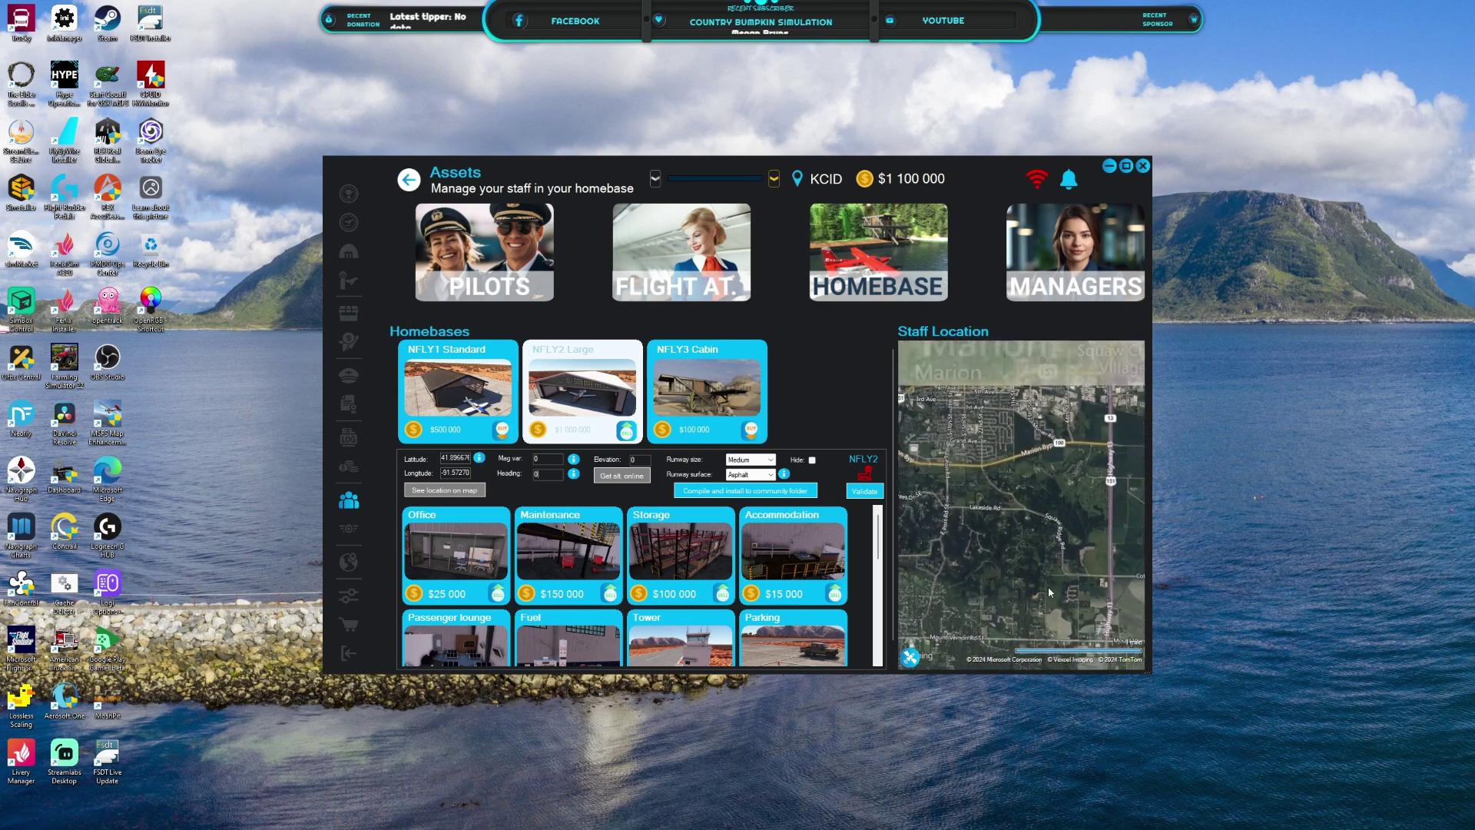
scroll(1048, 587, "up", 5)
left_click_drag(1101, 536, 1013, 605)
left_click_drag(1056, 497, 976, 574)
double_click(1021, 545)
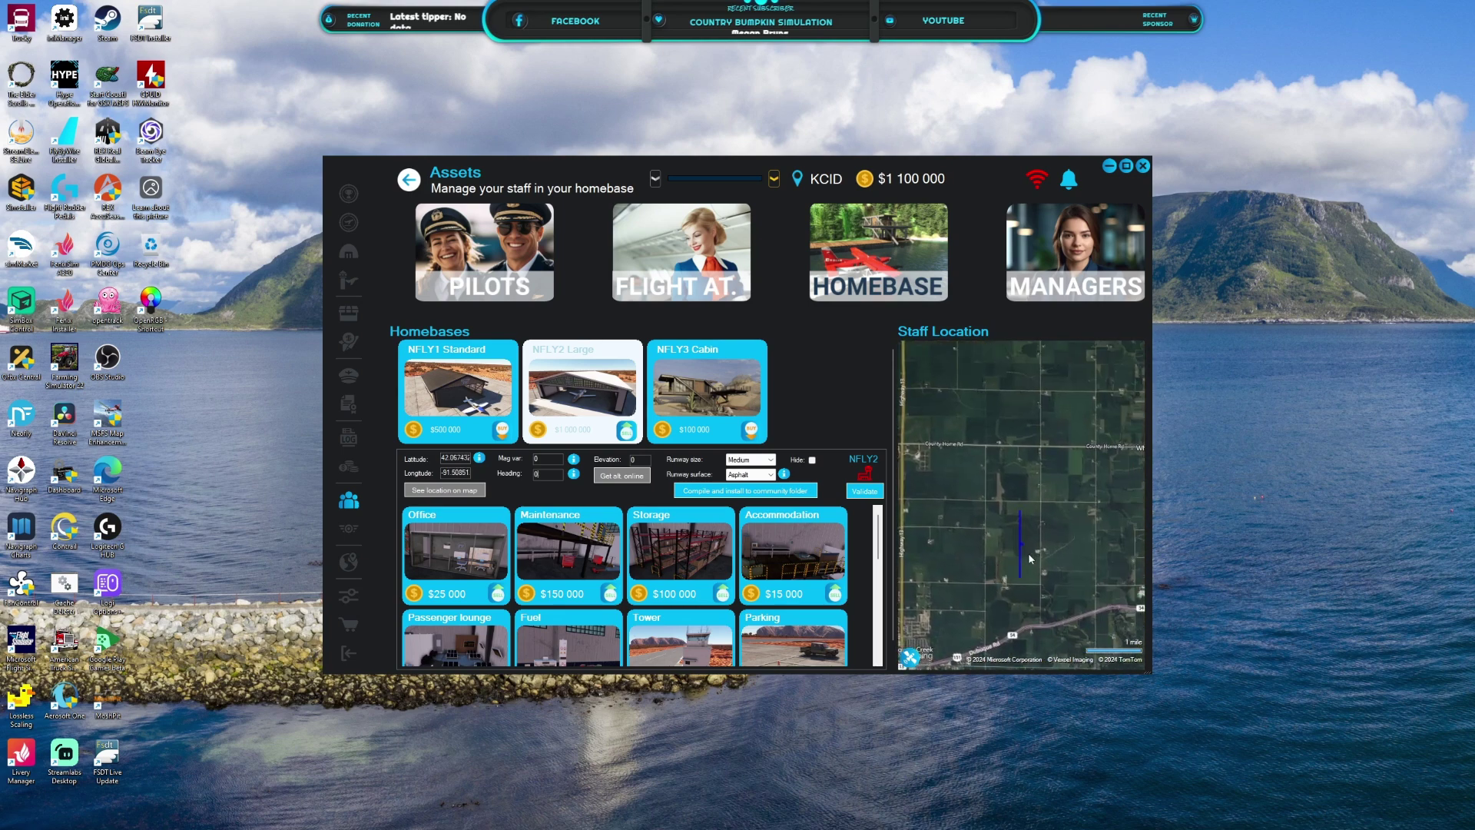
Step: Examine the satellite imagery around the placed NFLY2 runway for buildings, trees and roads
scroll(1026, 554, "up", 3)
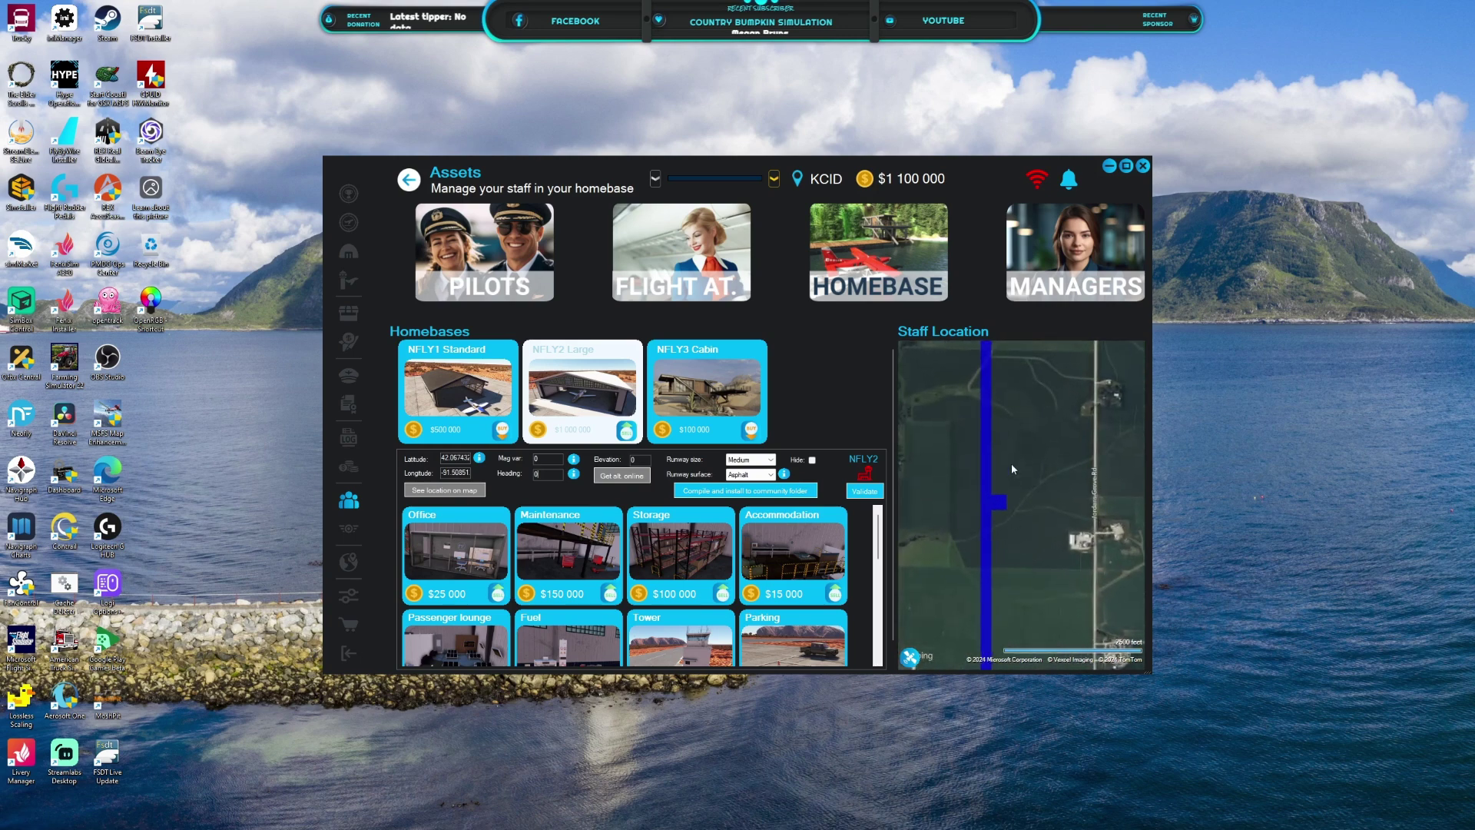
left_click_drag(1012, 463, 1052, 499)
scroll(1063, 489, "down", 2)
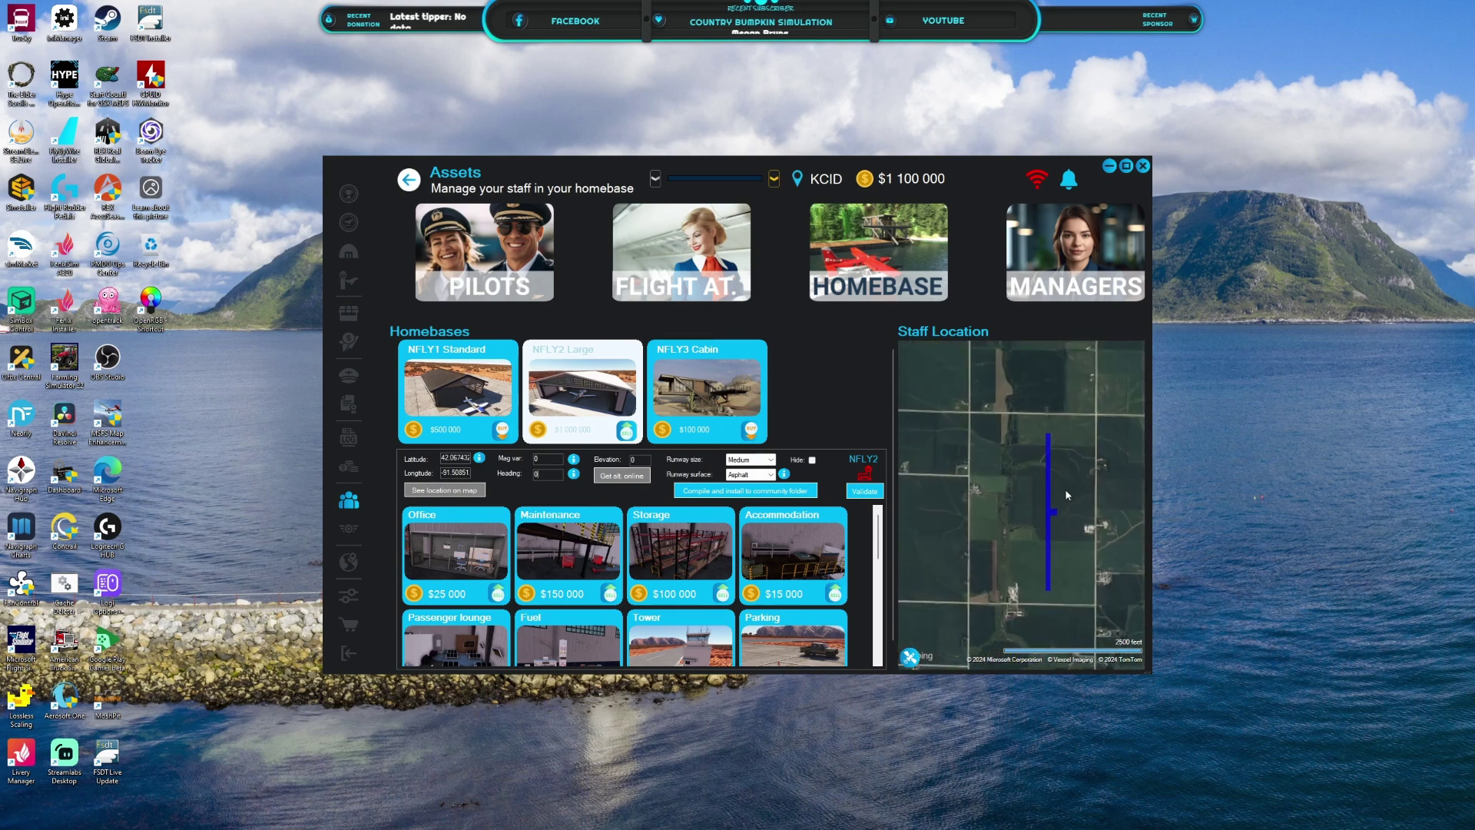
scroll(1065, 496, "up", 2)
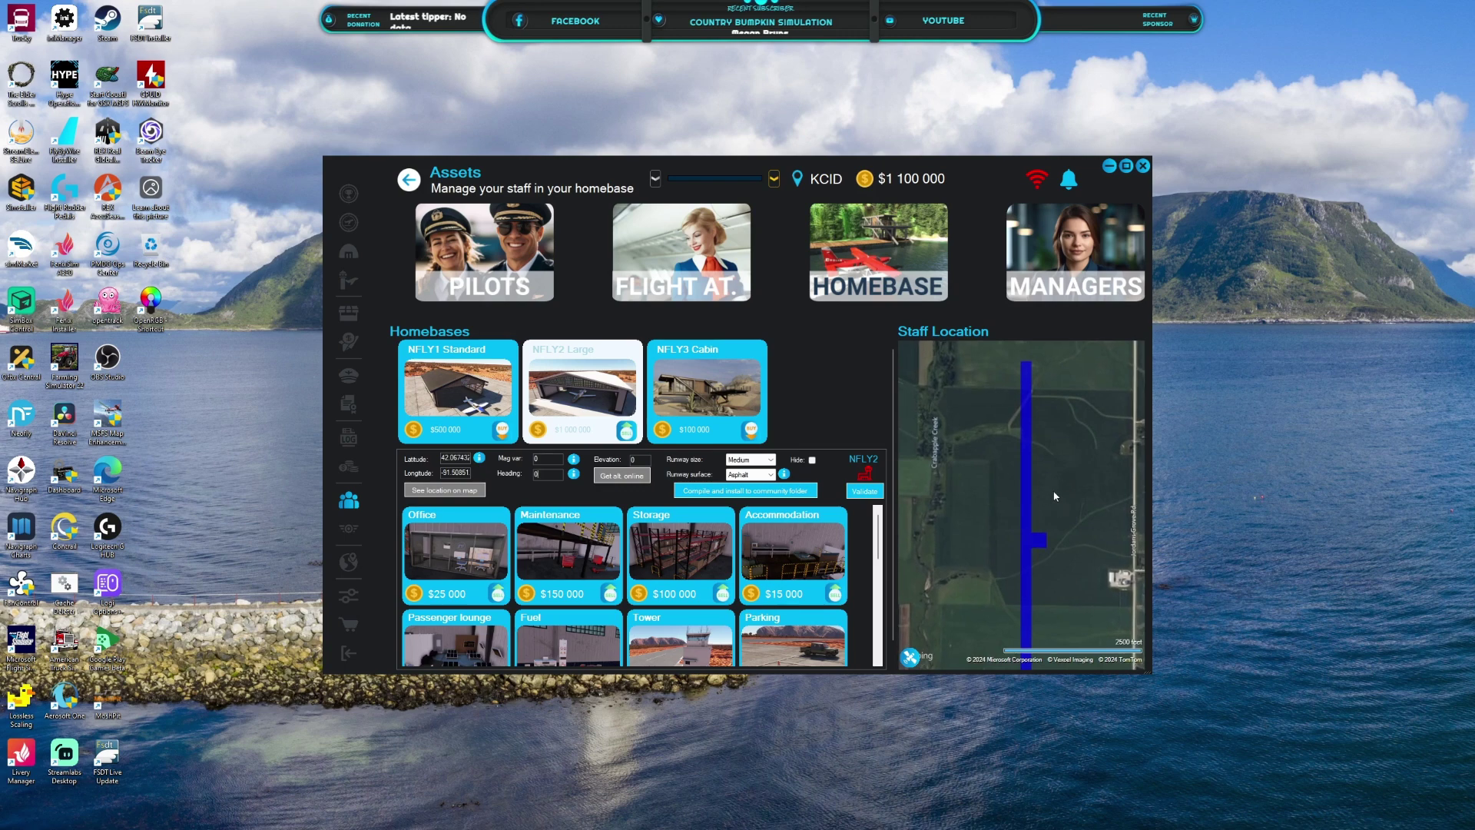
scroll(1055, 498, "down", 3)
scroll(1048, 447, "up", 8)
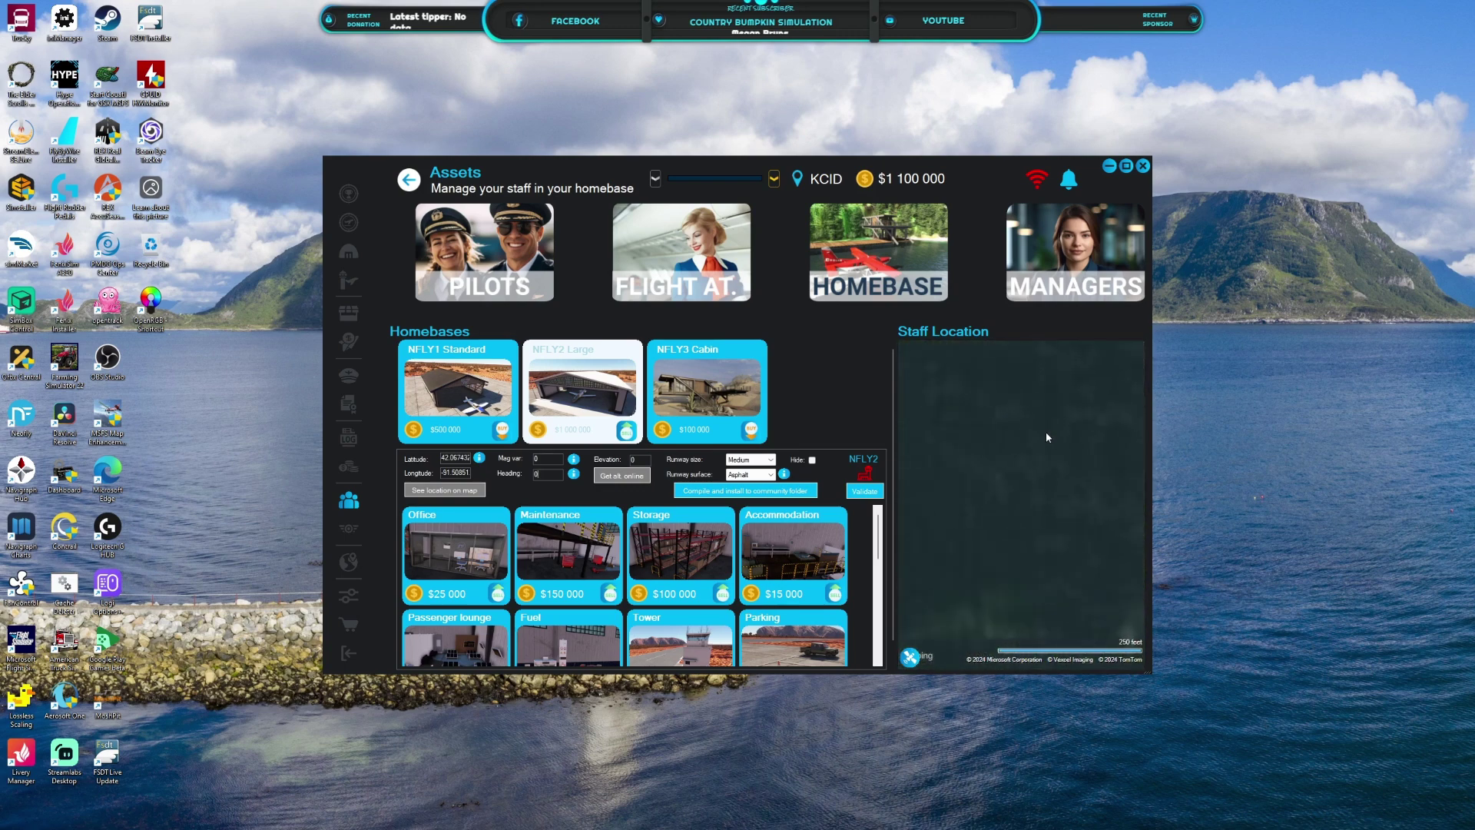
scroll(1045, 437, "down", 7)
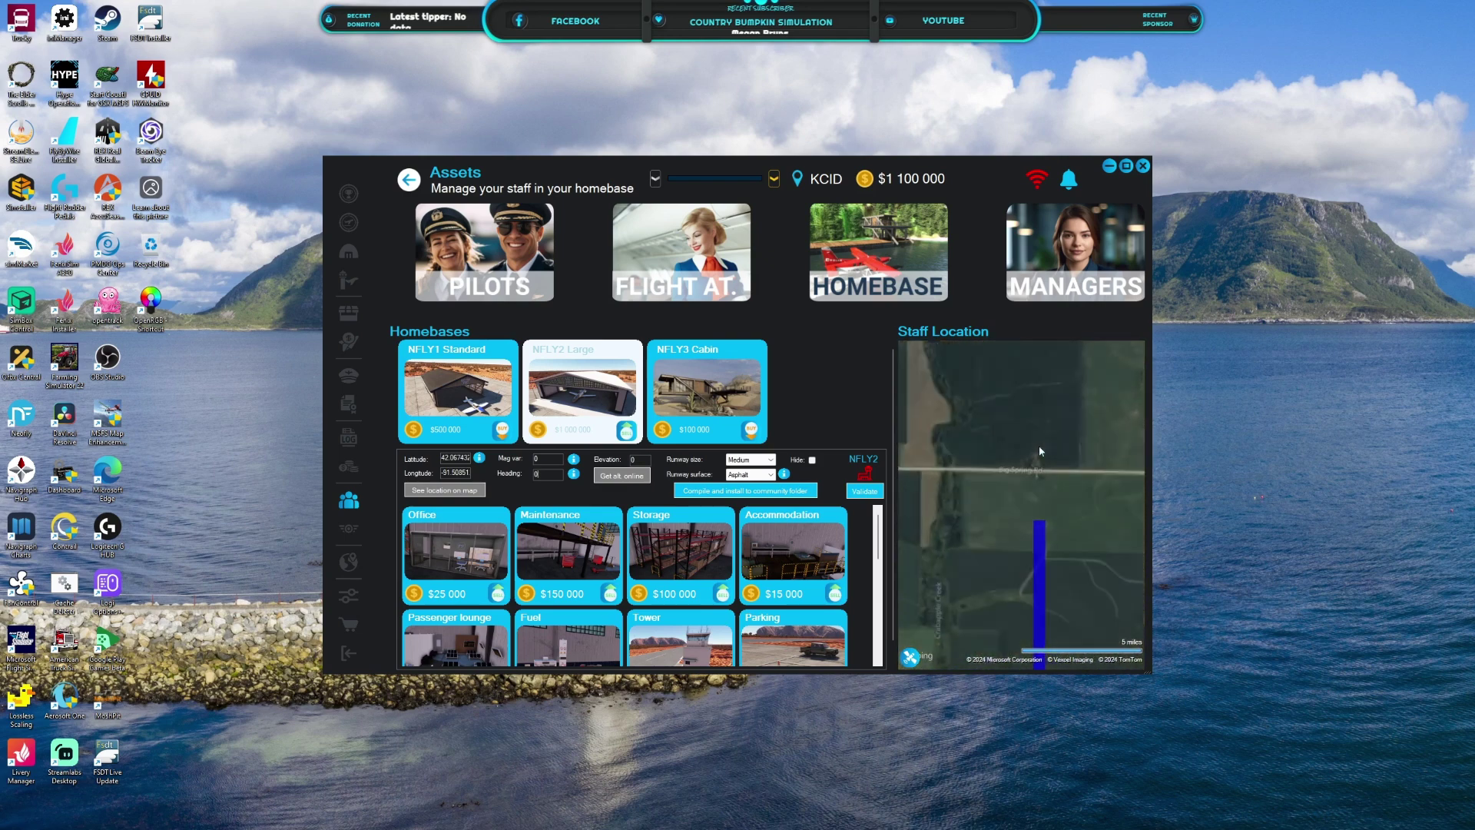
scroll(1039, 446, "up", 9)
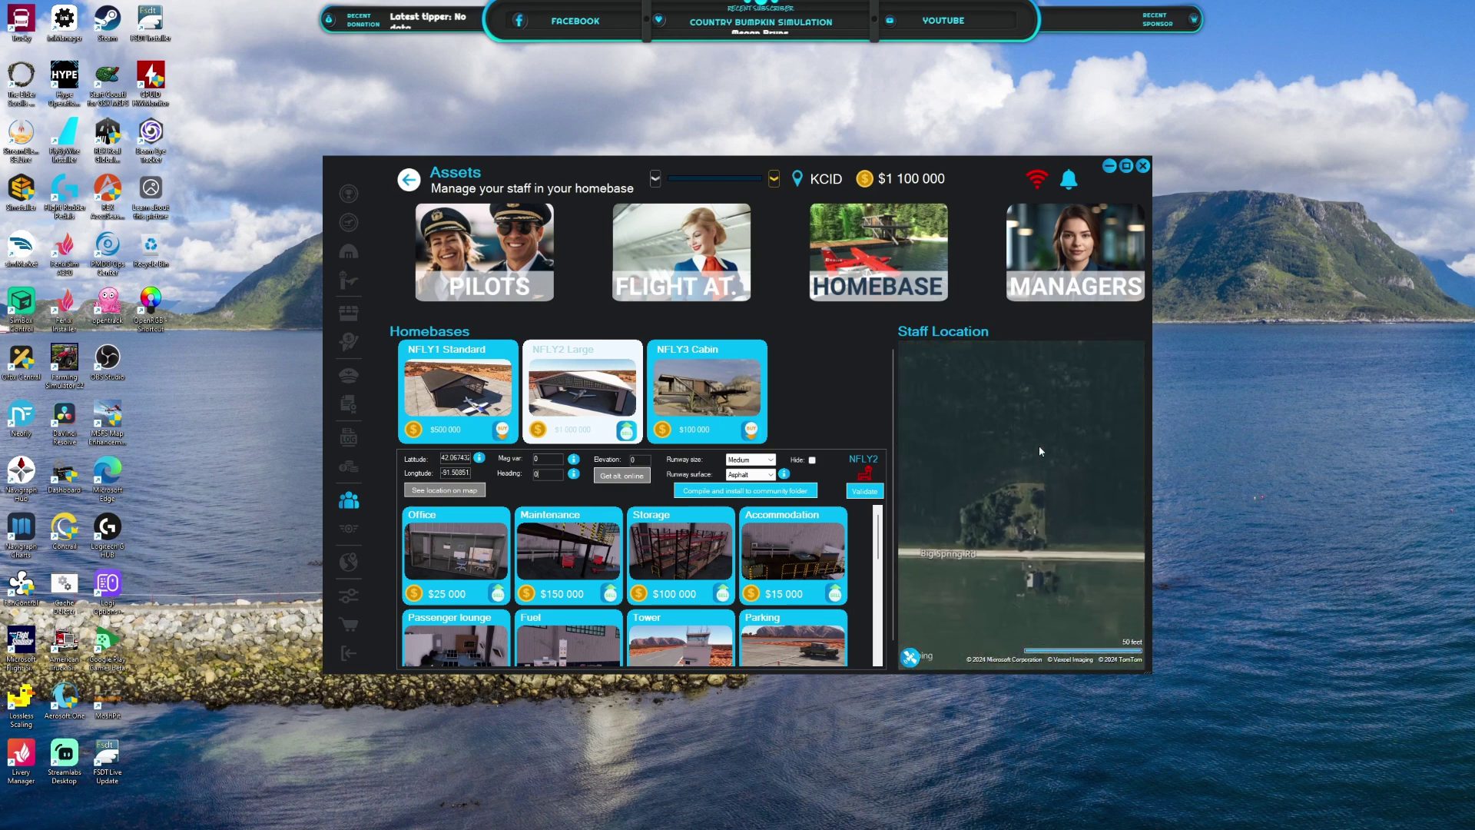
scroll(1039, 445, "down", 6)
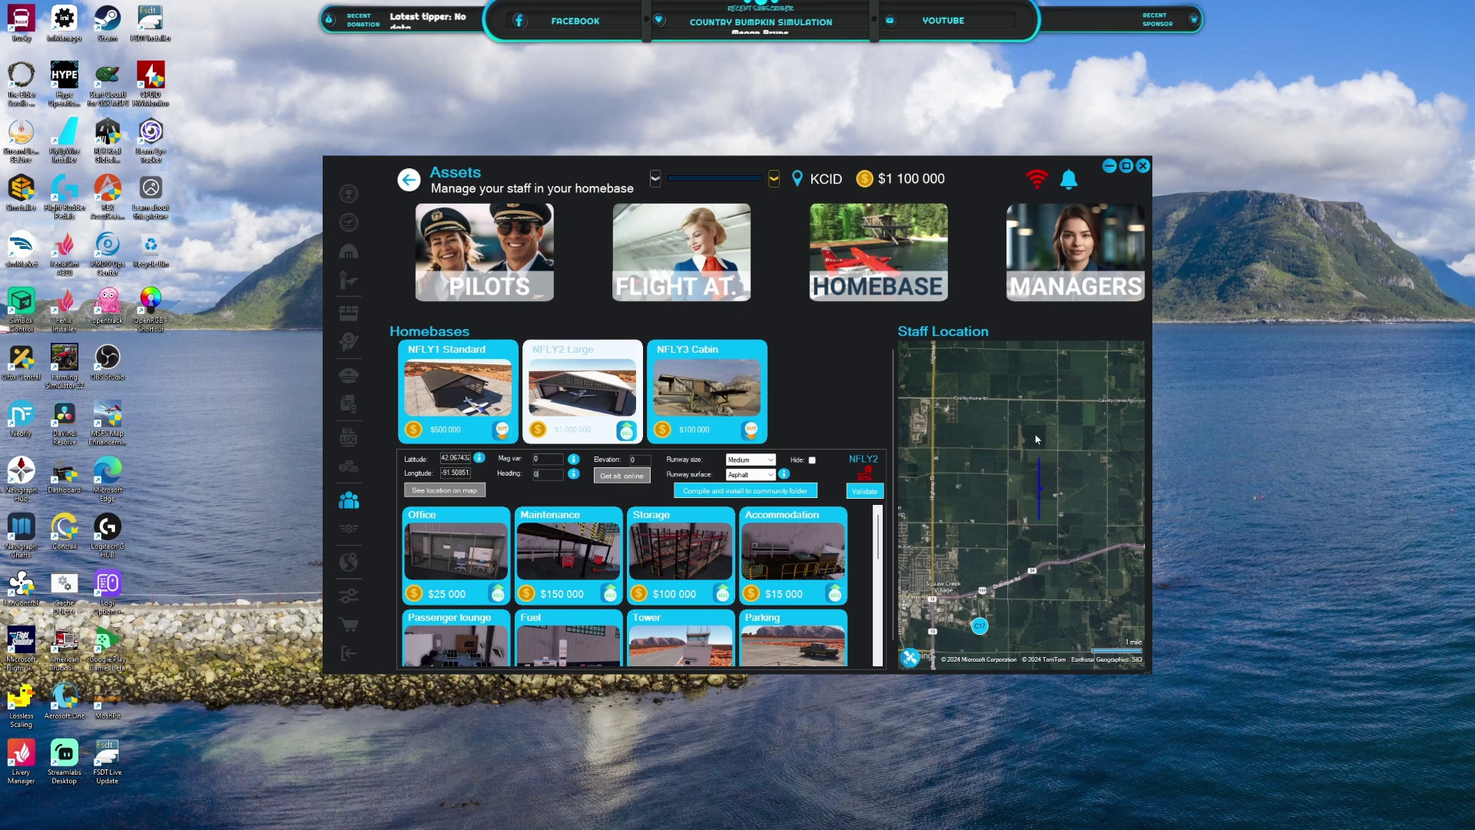
Step: Relocate the NFLY2 runway to open fields farther east, clear of the surrounding roads
left_click_drag(1025, 465, 965, 477)
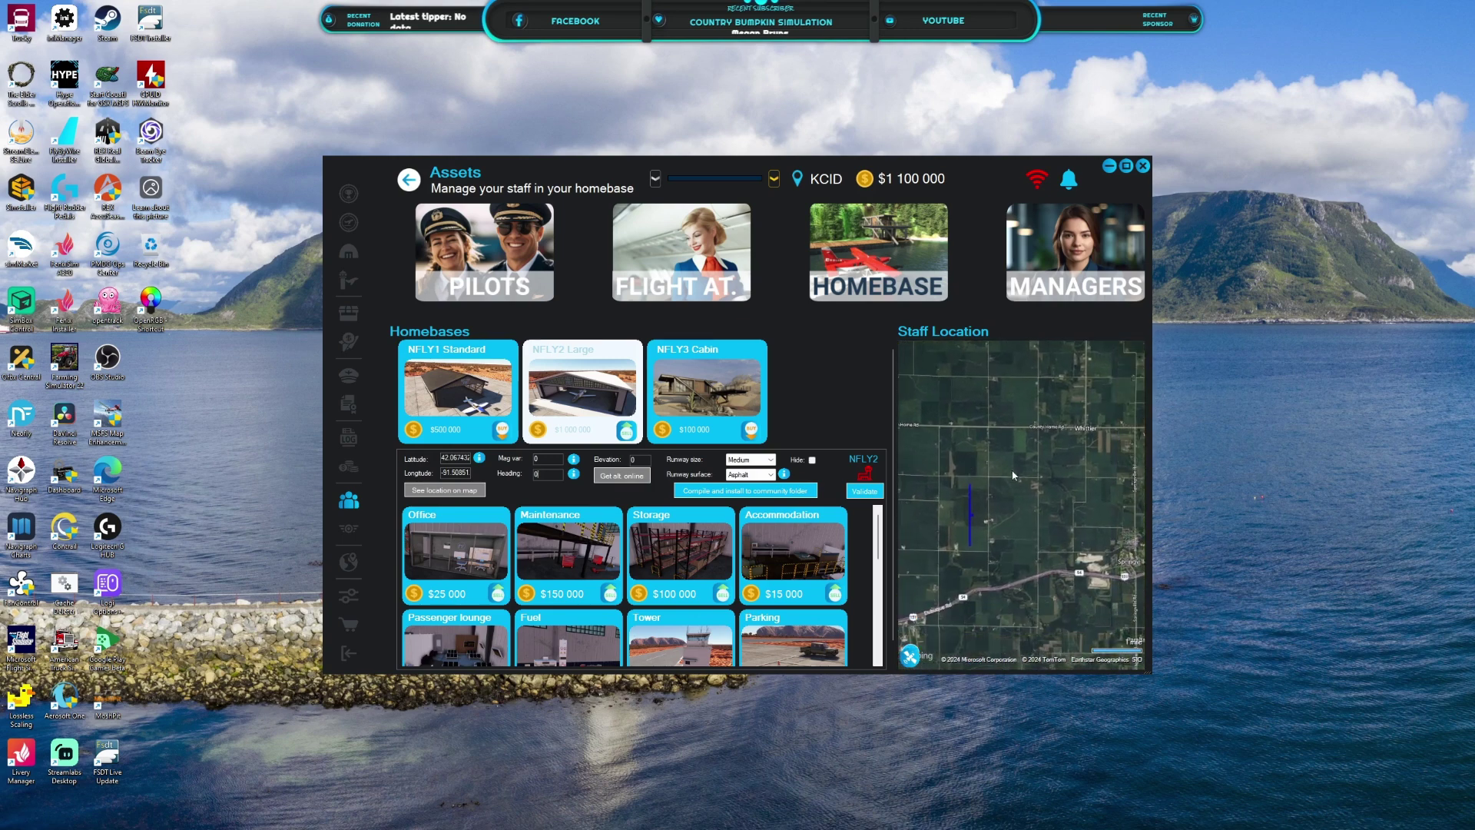
scroll(1027, 513, "up", 3)
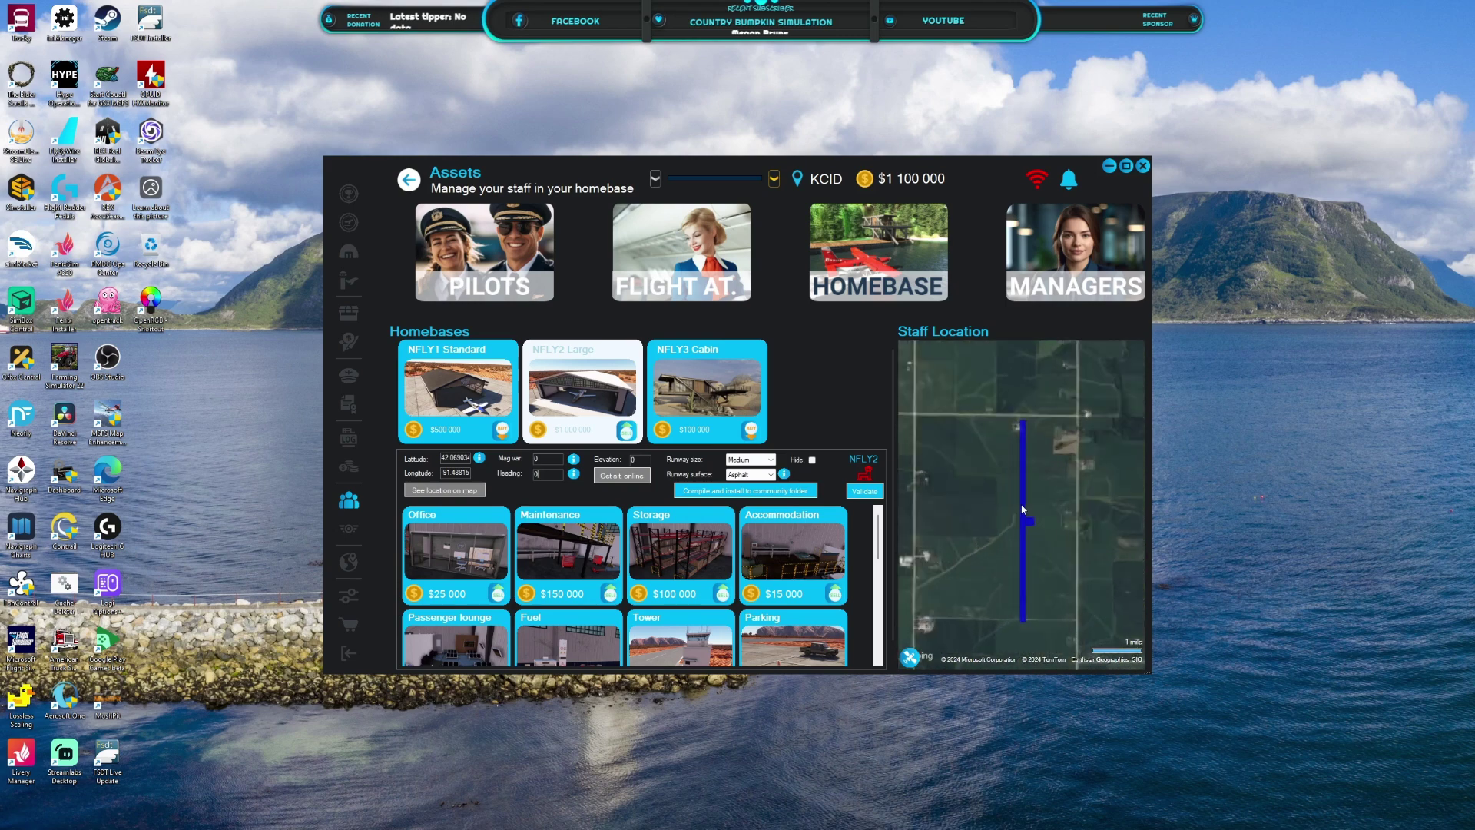
left_click_drag(1045, 500, 1021, 542)
scroll(1031, 507, "down", 5)
scroll(1034, 500, "up", 6)
scroll(1031, 465, "down", 2)
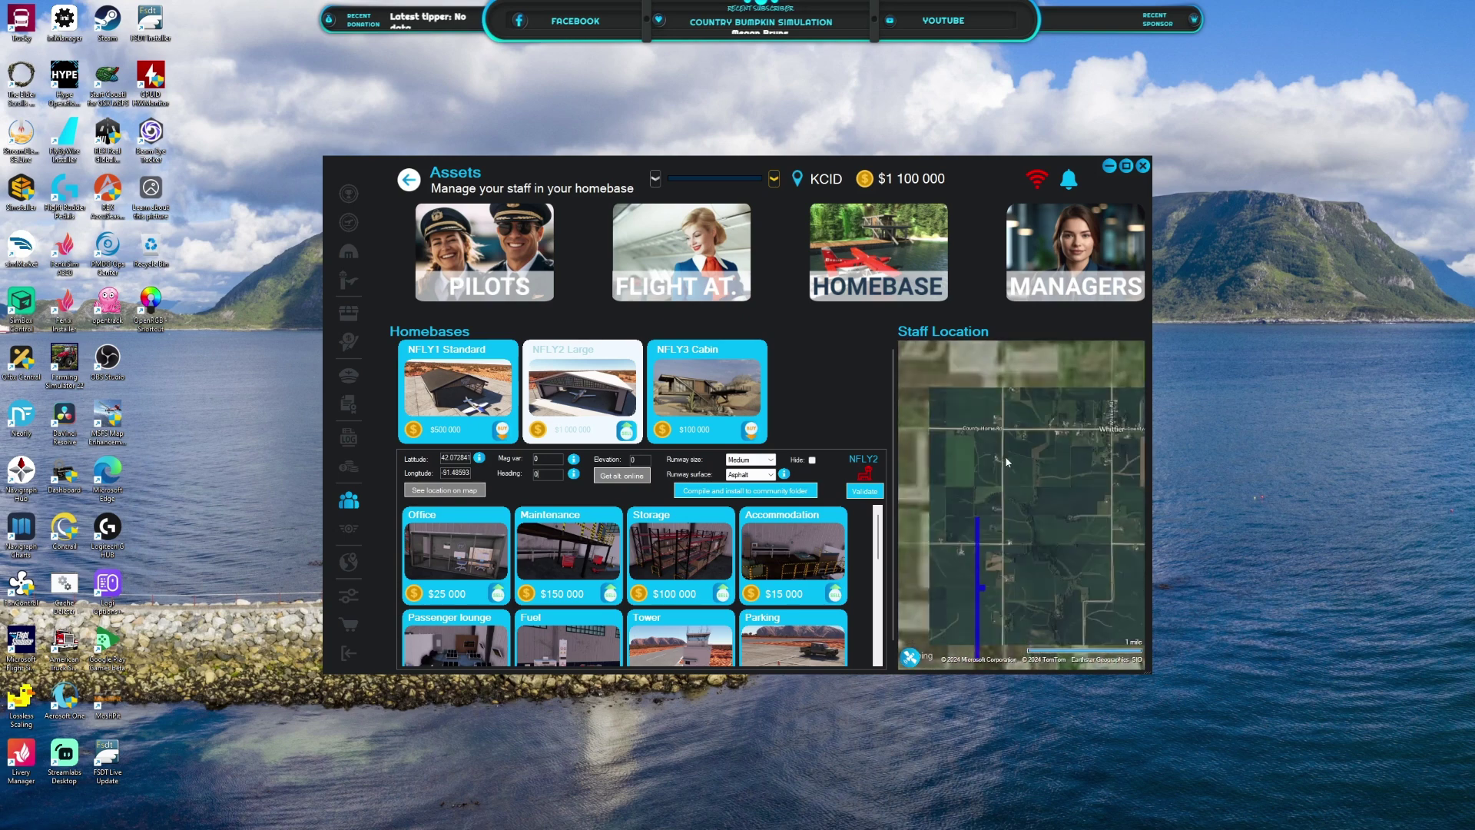
Step: Move the NFLY2 runway farther north to open farmland northwest of Whittier
left_click_drag(1008, 491, 1009, 529)
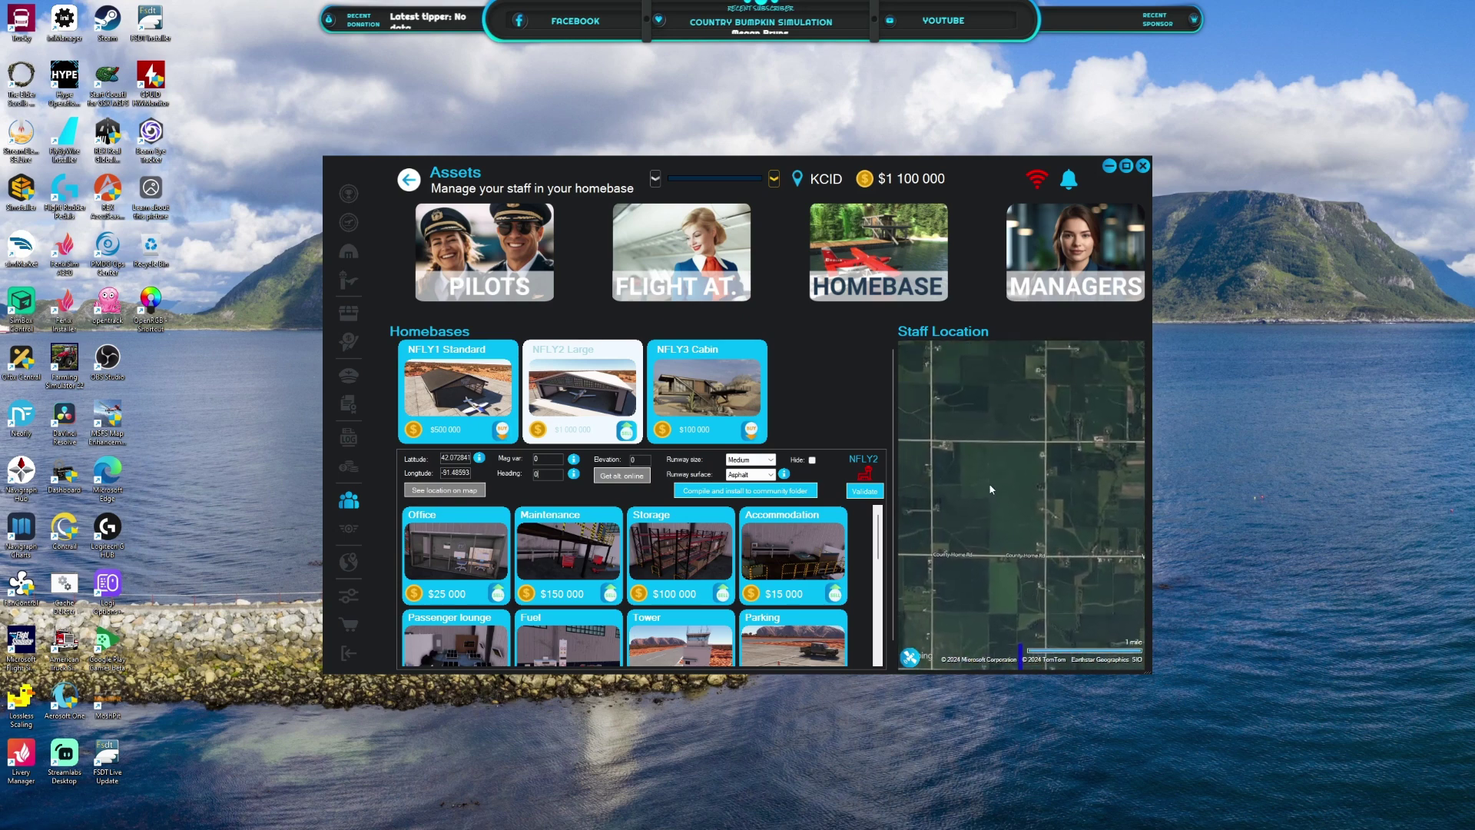
scroll(998, 477, "down", 2)
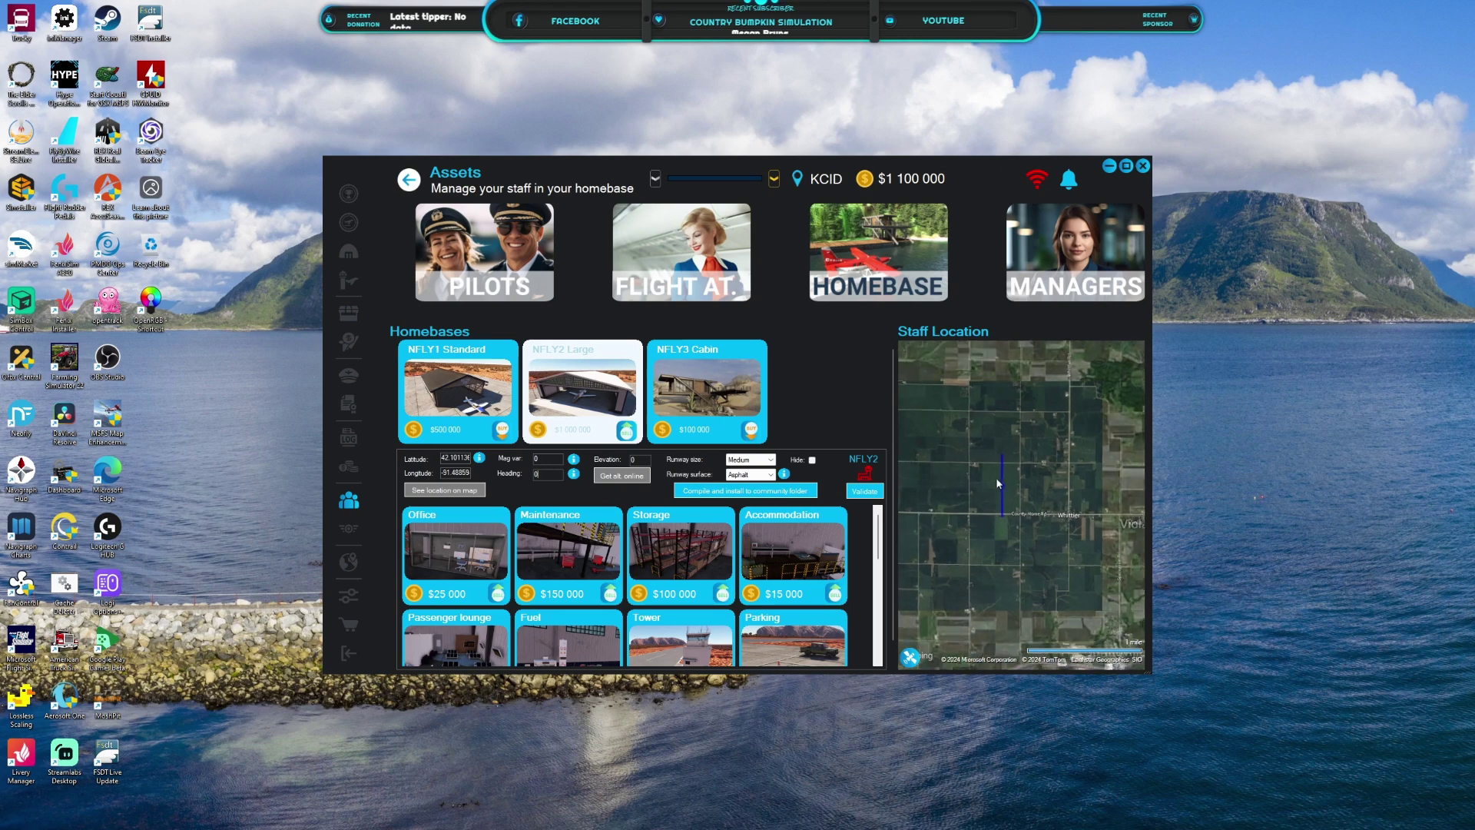
left_click_drag(1005, 447, 1056, 452)
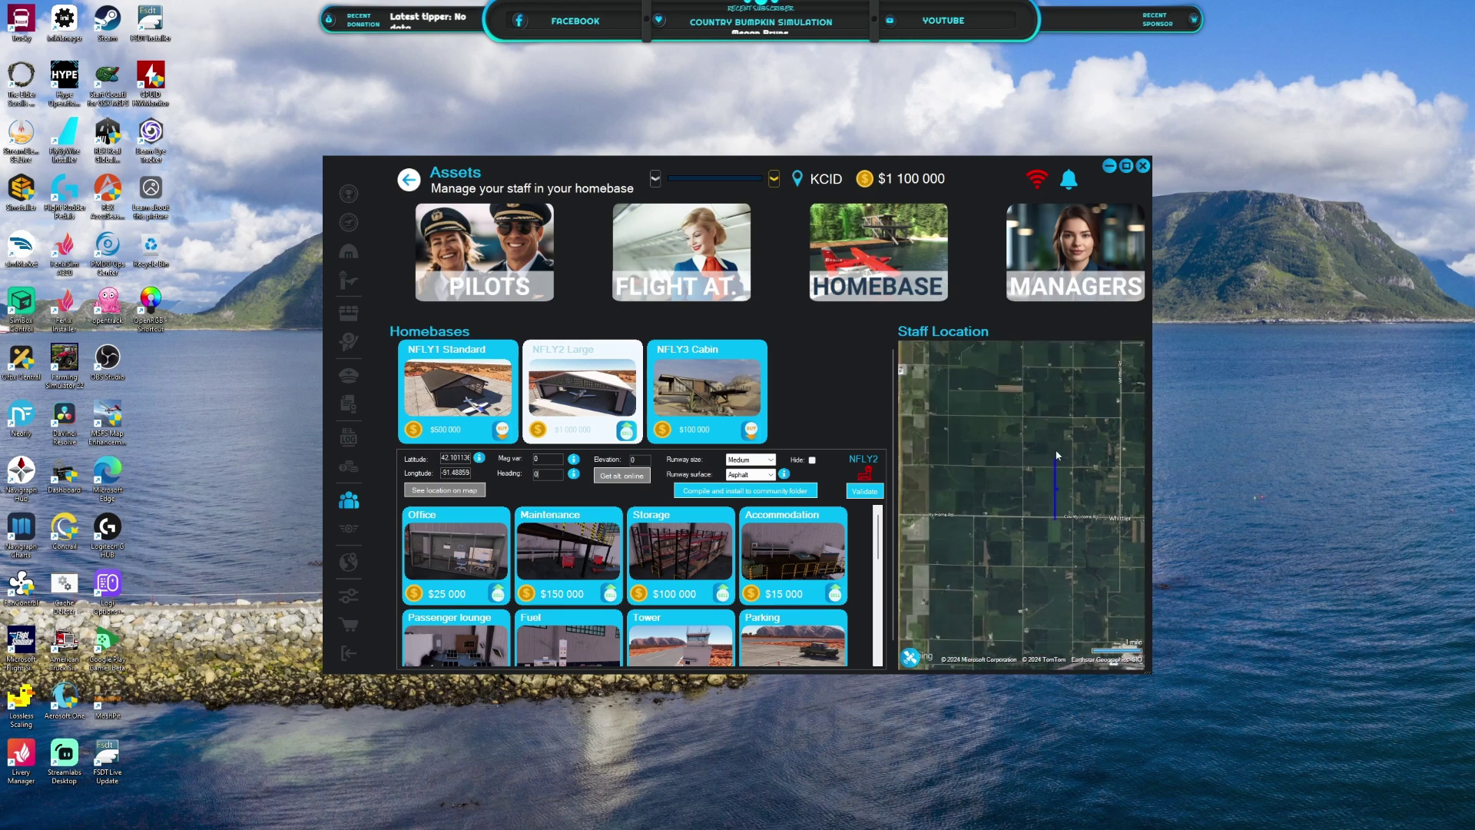
left_click(987, 444)
scroll(965, 449, "up", 2)
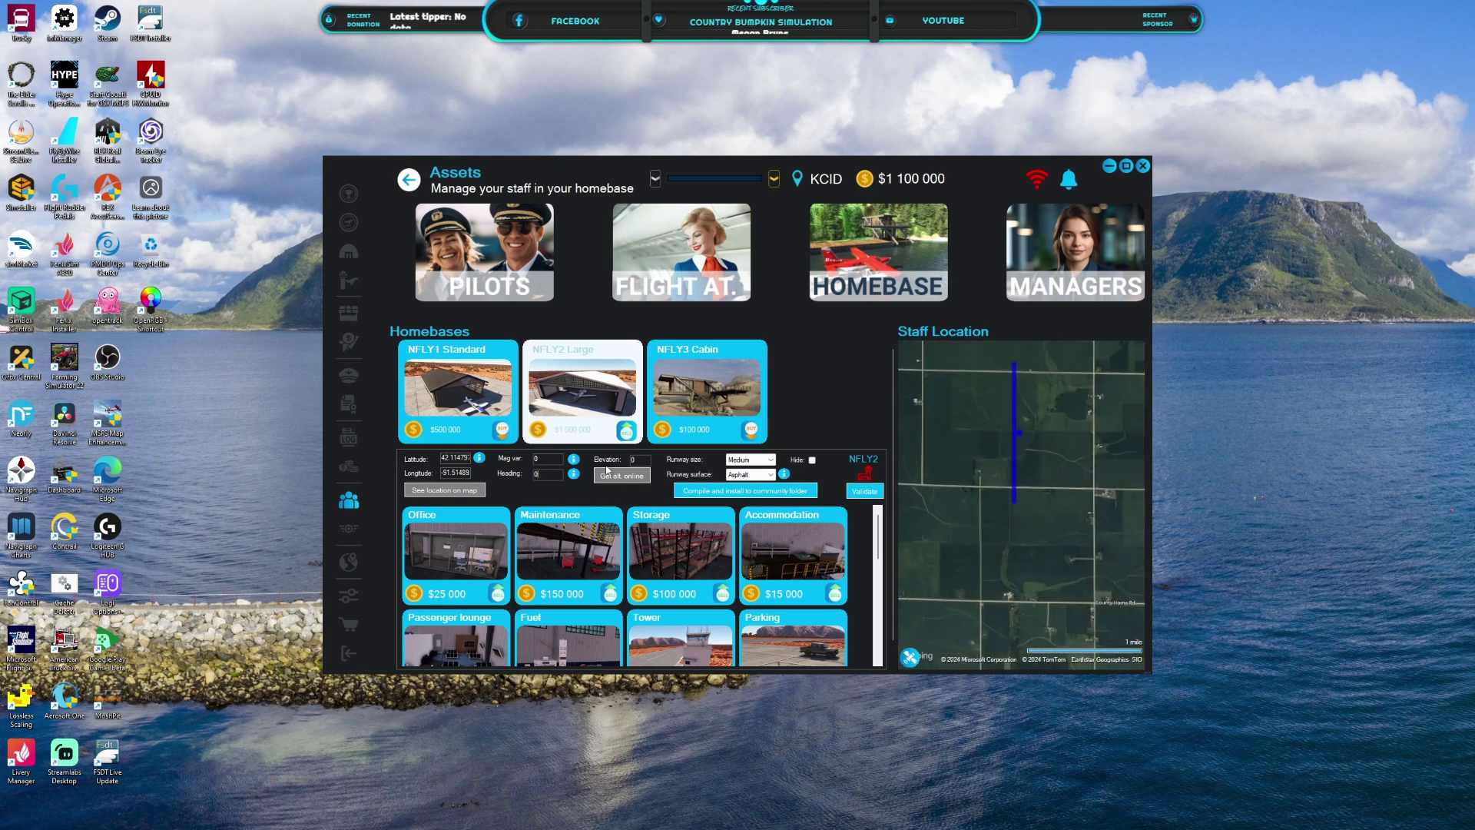
Step: Set the homebase heading to 180 and try several runway positions on the same farmland
type("18")
left_click_drag(1006, 455, 1044, 427)
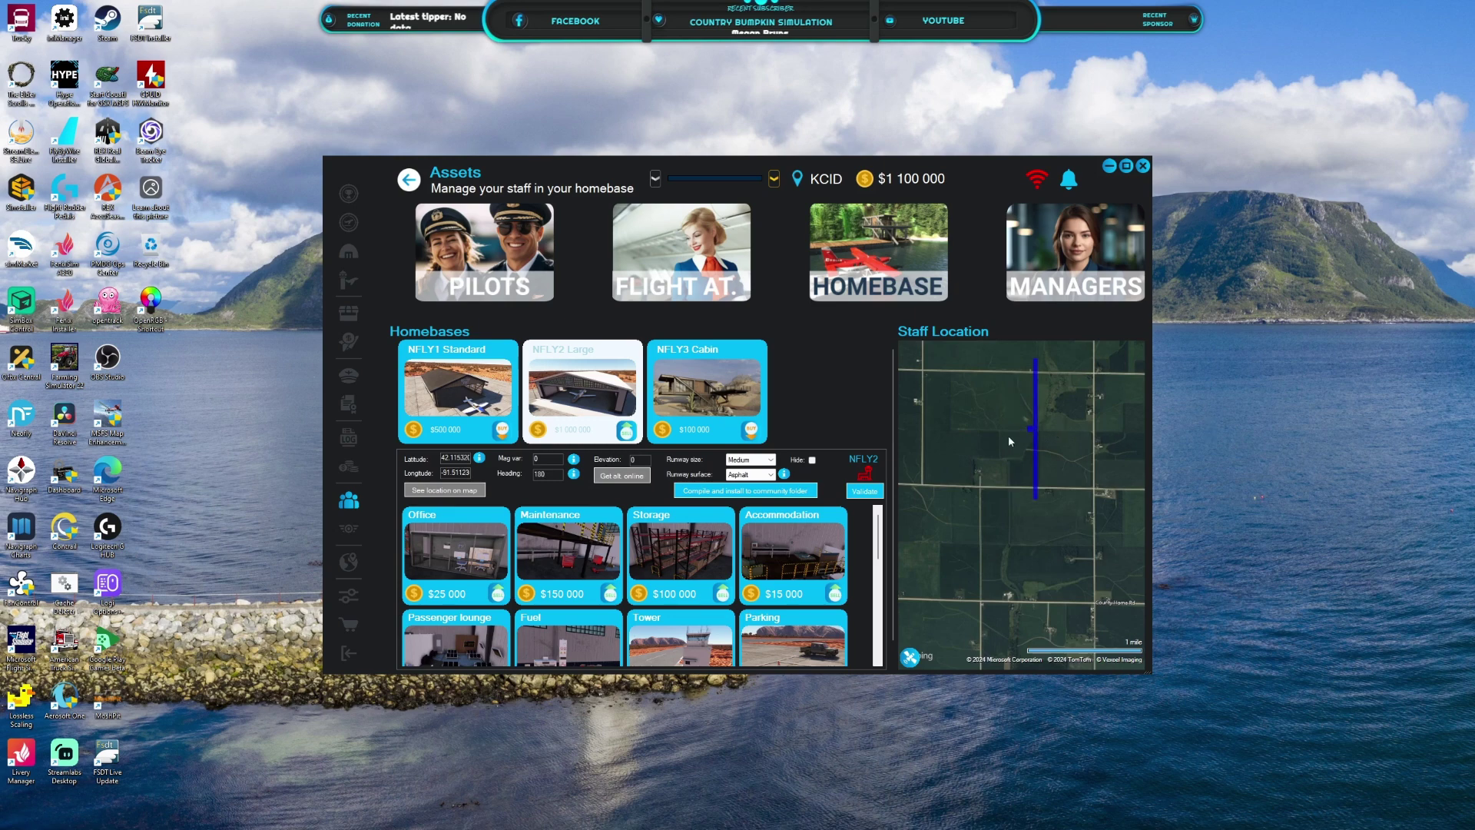
left_click(1007, 429)
left_click(964, 413)
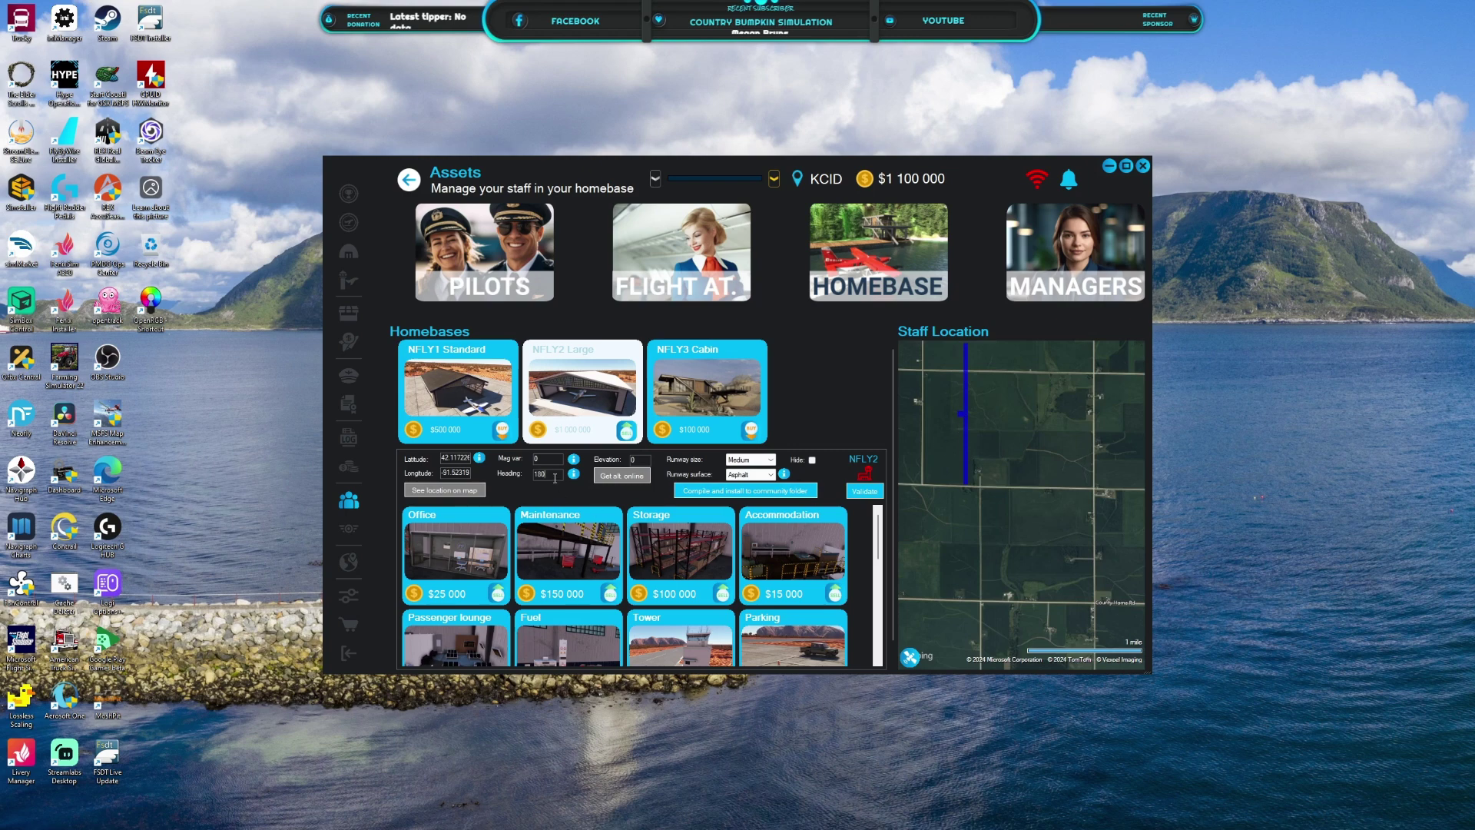
Step: Set the homebase heading to 90 and place the runway on the open field just north of the east-west road
key("BackSpace")
key("BackSpace")
type("90")
left_click(993, 421)
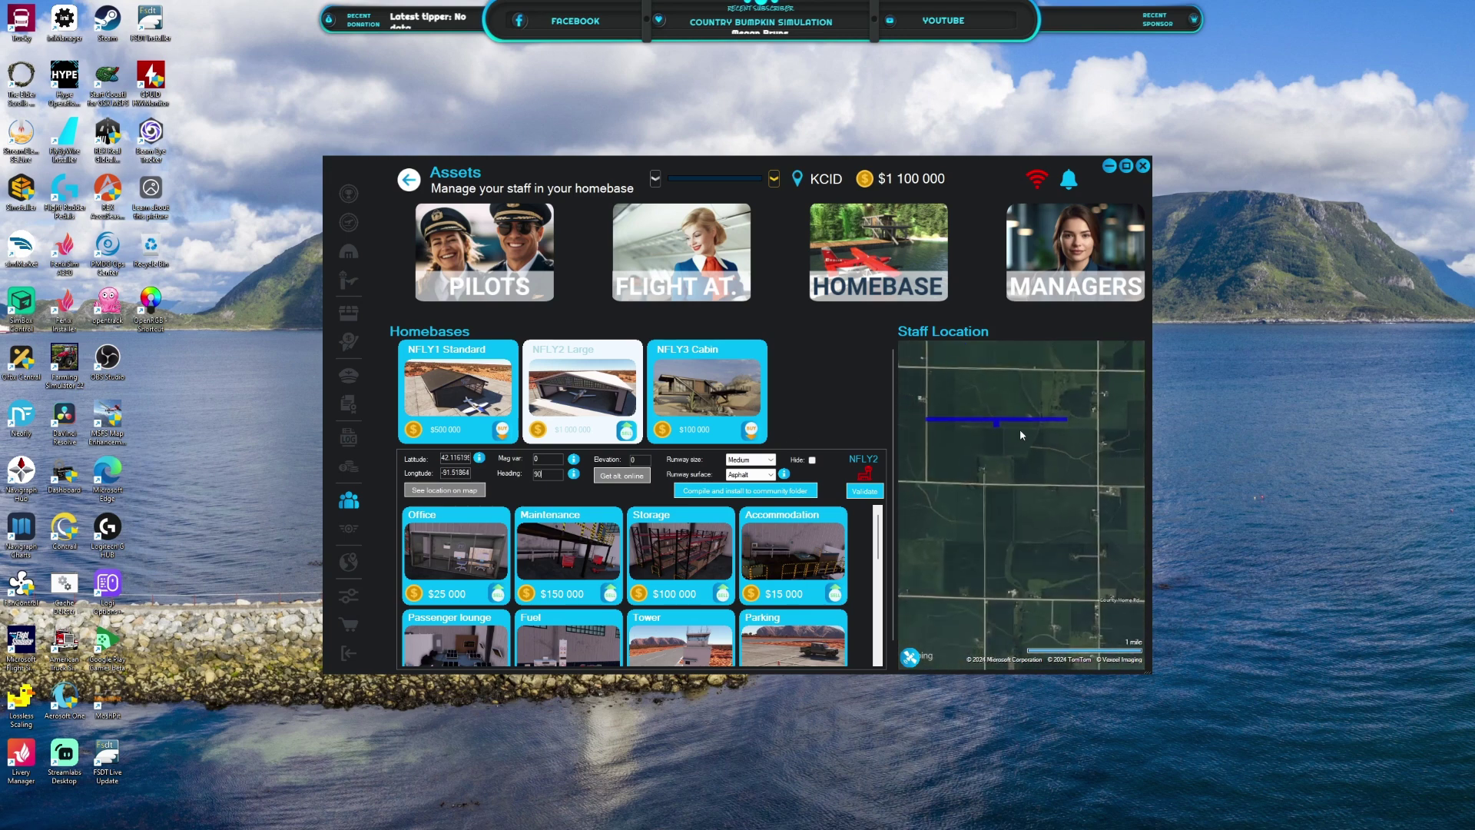
left_click(1022, 433)
left_click(1016, 431)
scroll(1032, 456, "down", 3)
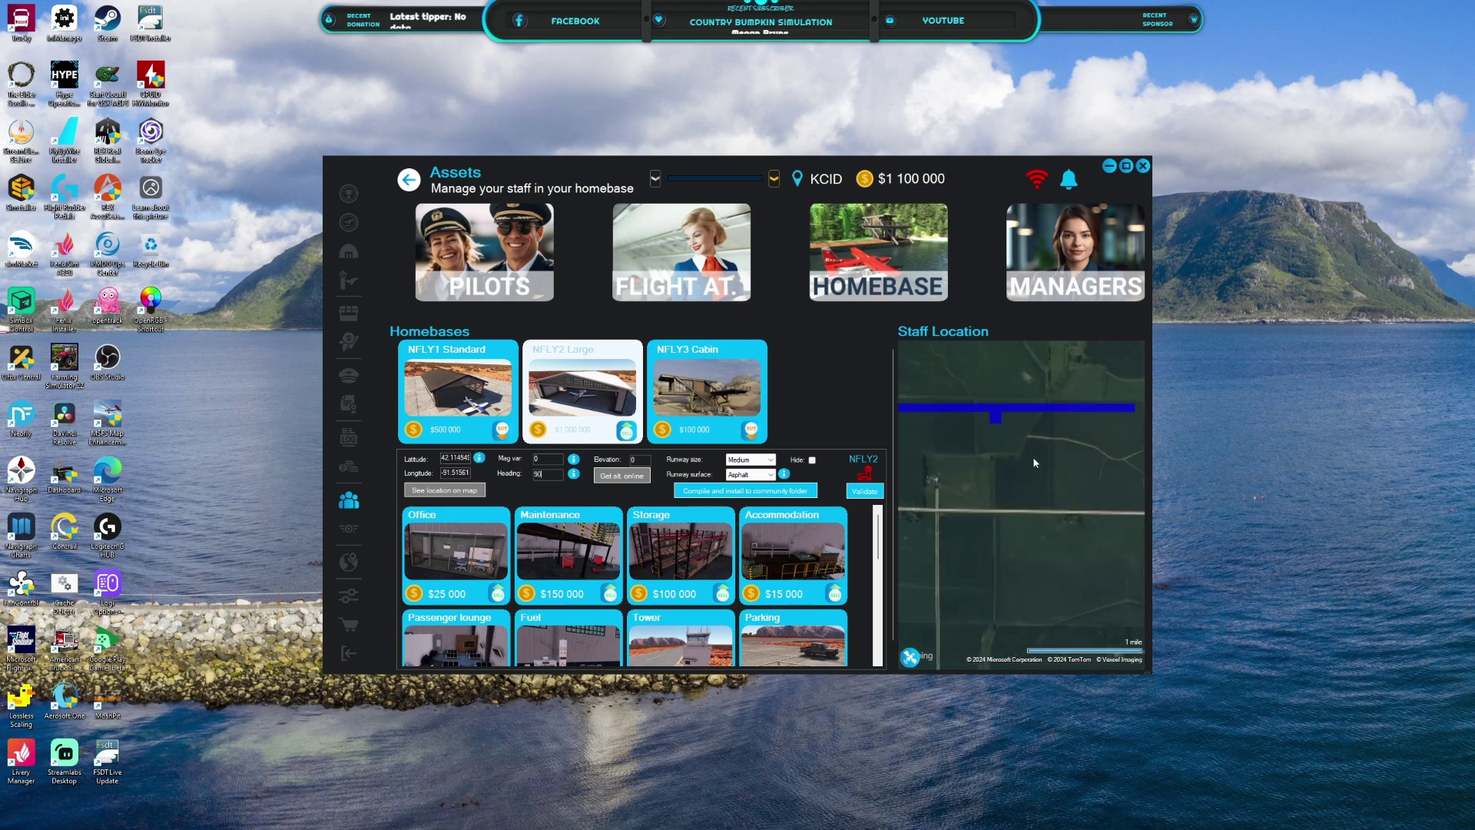
Step: Inspect the east-west runway and its surroundings on the map for obstacles and nearby roads
scroll(967, 430, "up", 5)
scroll(992, 413, "down", 3)
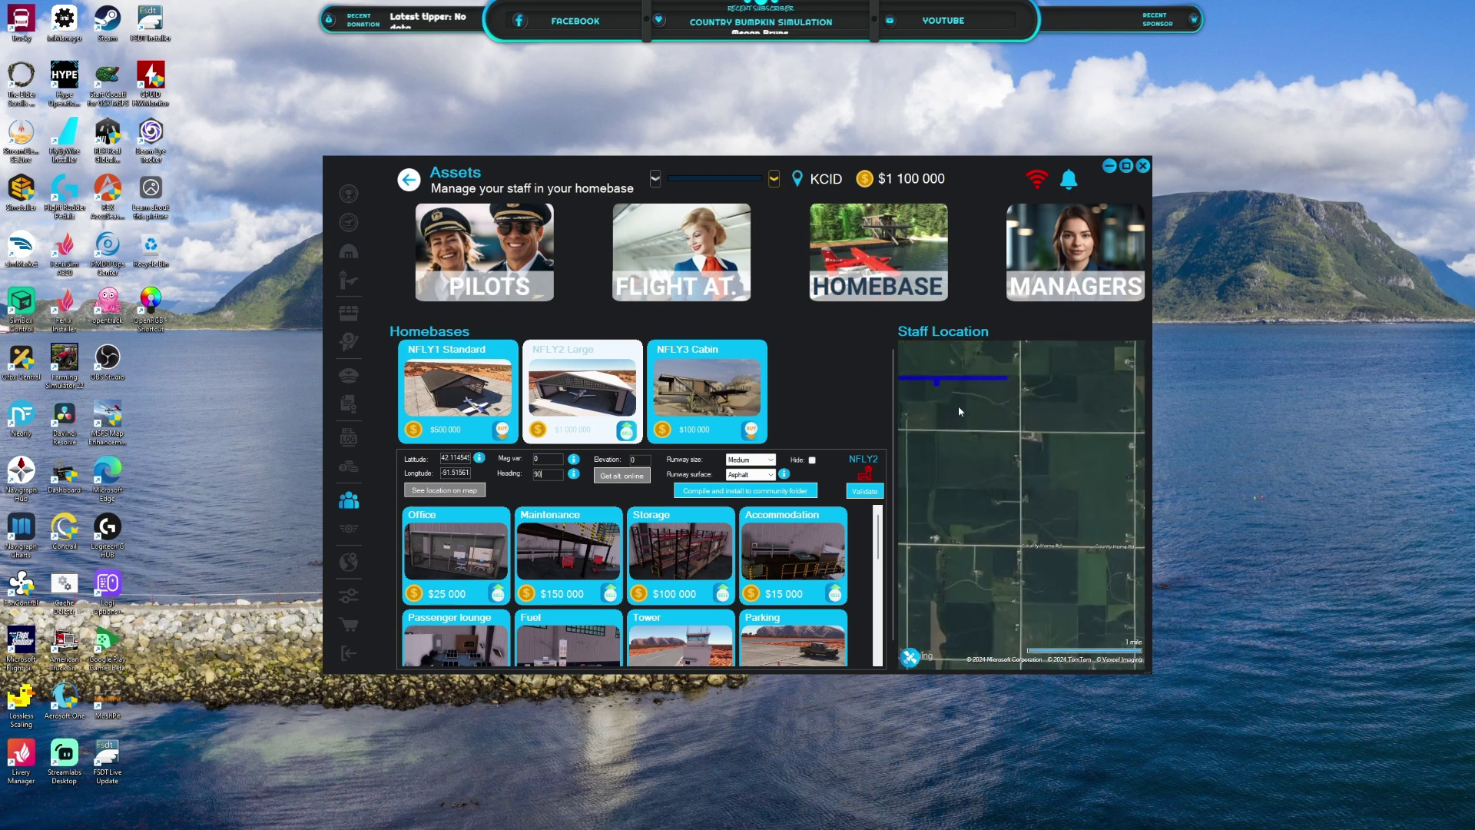
left_click_drag(958, 406, 1021, 399)
scroll(1025, 398, "up", 1)
scroll(1005, 398, "down", 1)
scroll(993, 403, "up", 1)
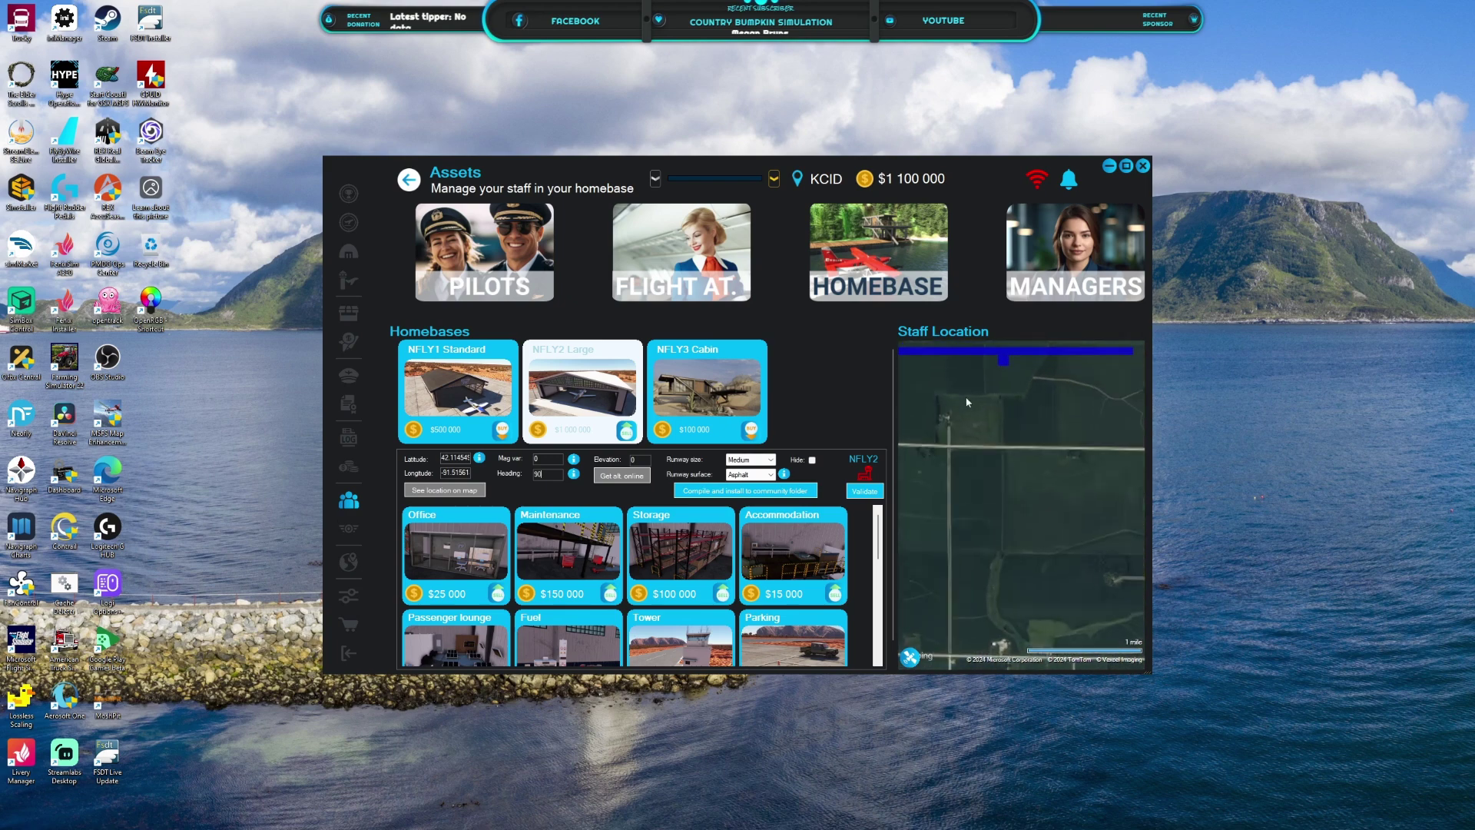
scroll(1010, 407, "down", 1)
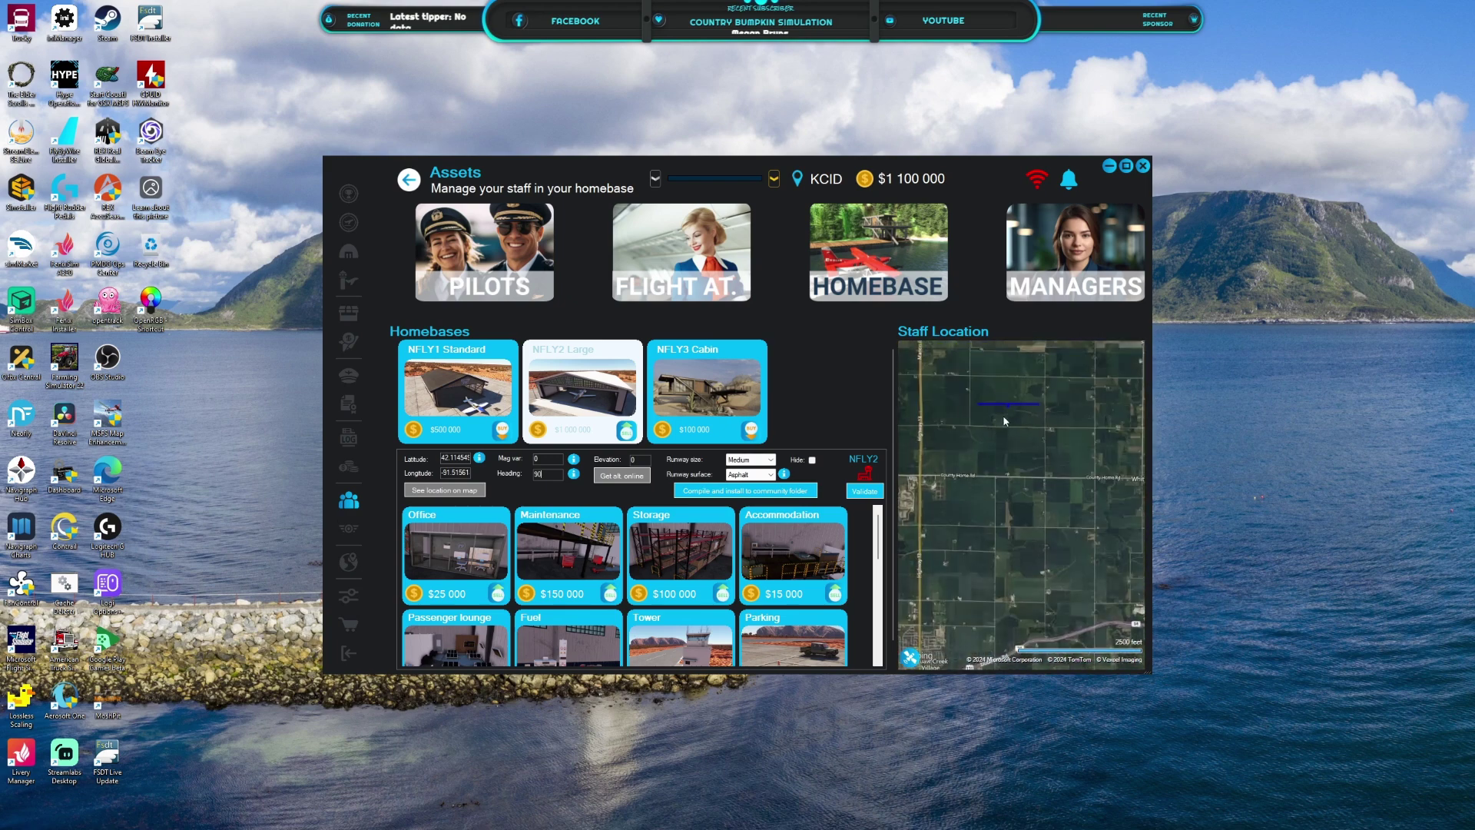
scroll(1009, 413, "up", 1)
scroll(1008, 418, "down", 1)
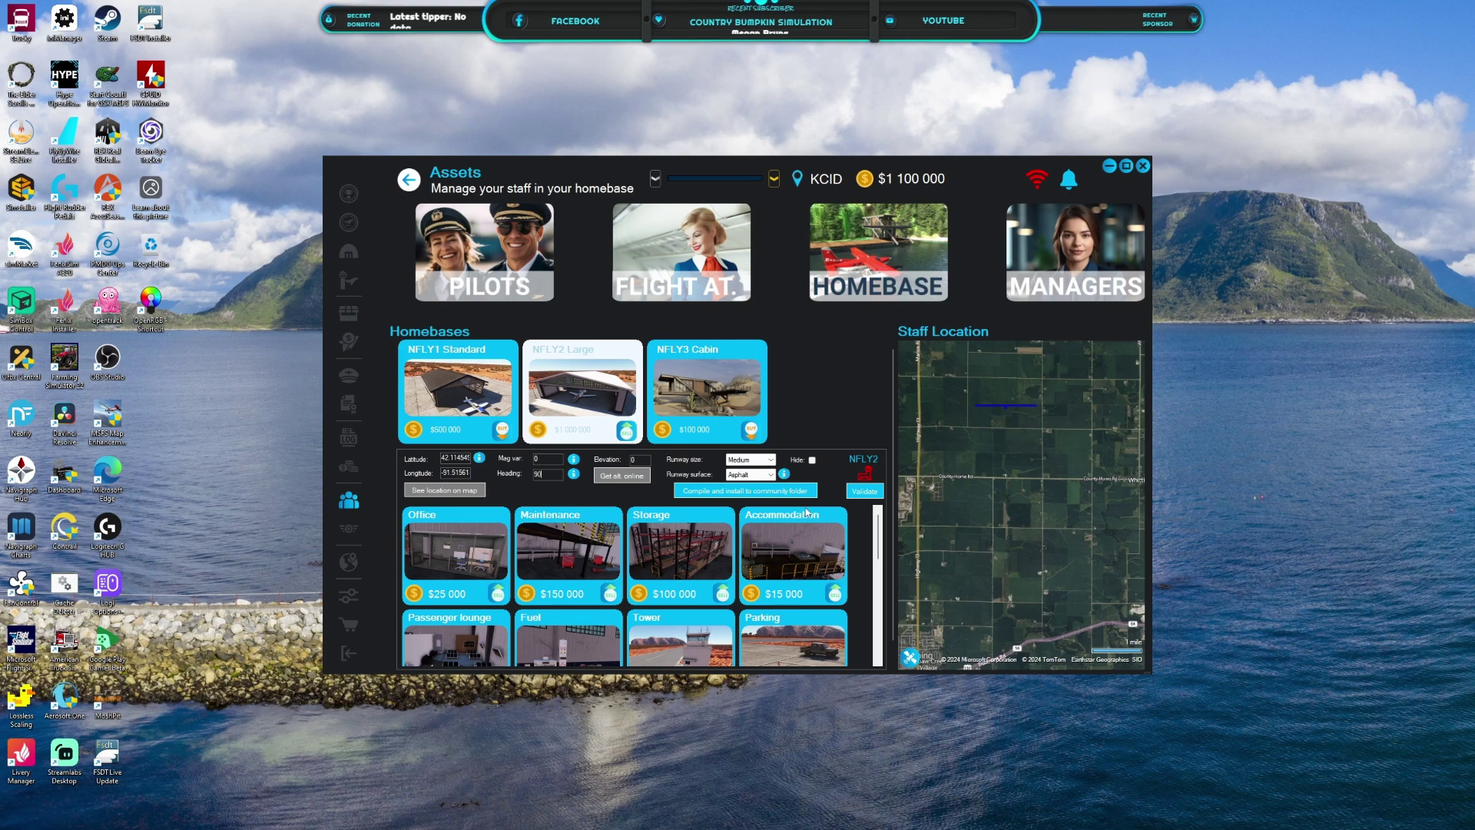
Step: Fetch the homebase elevation online, then compile the homebase and install it to the community folder
left_click(630, 476)
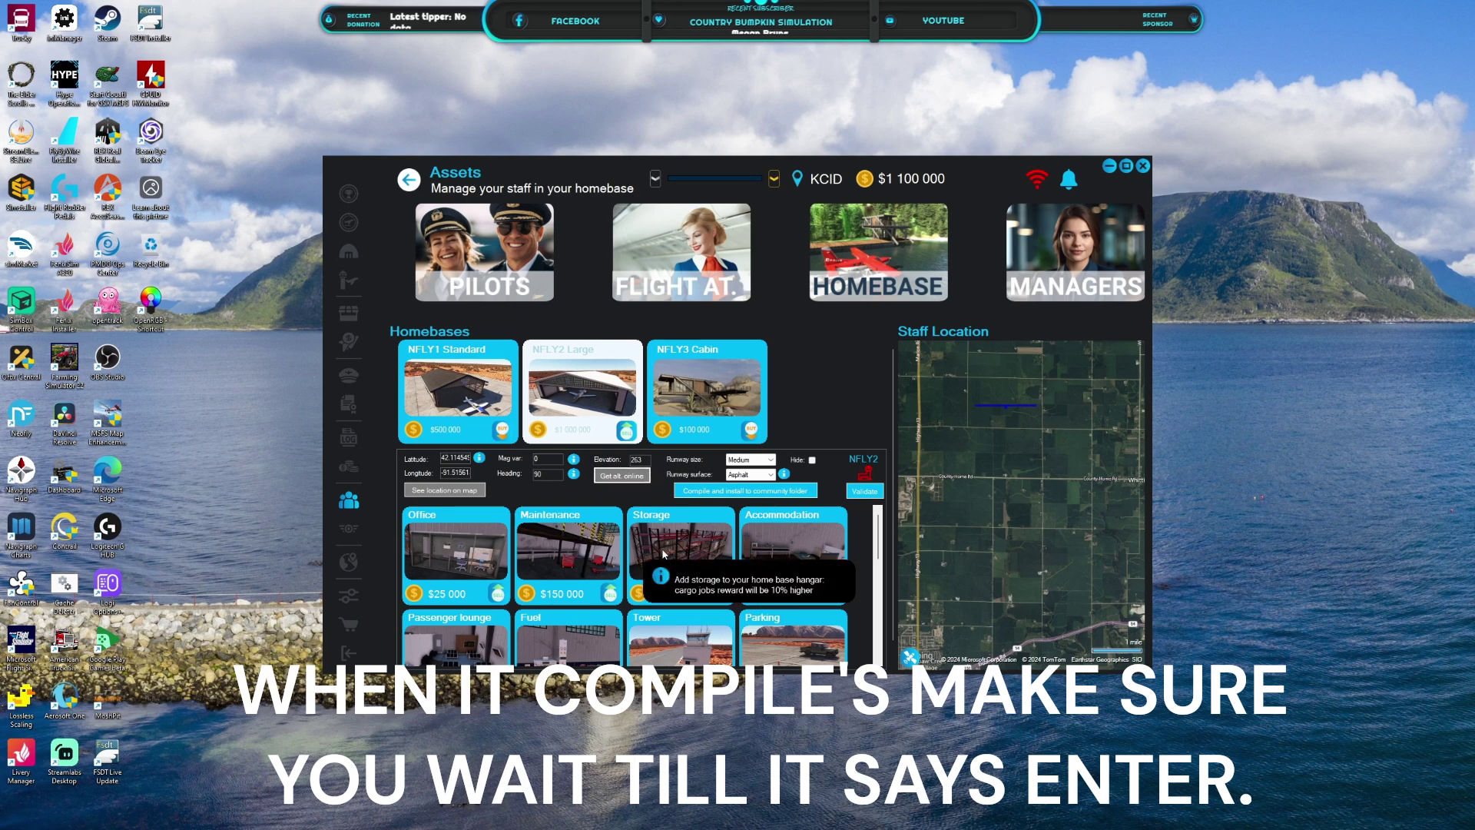
left_click(744, 490)
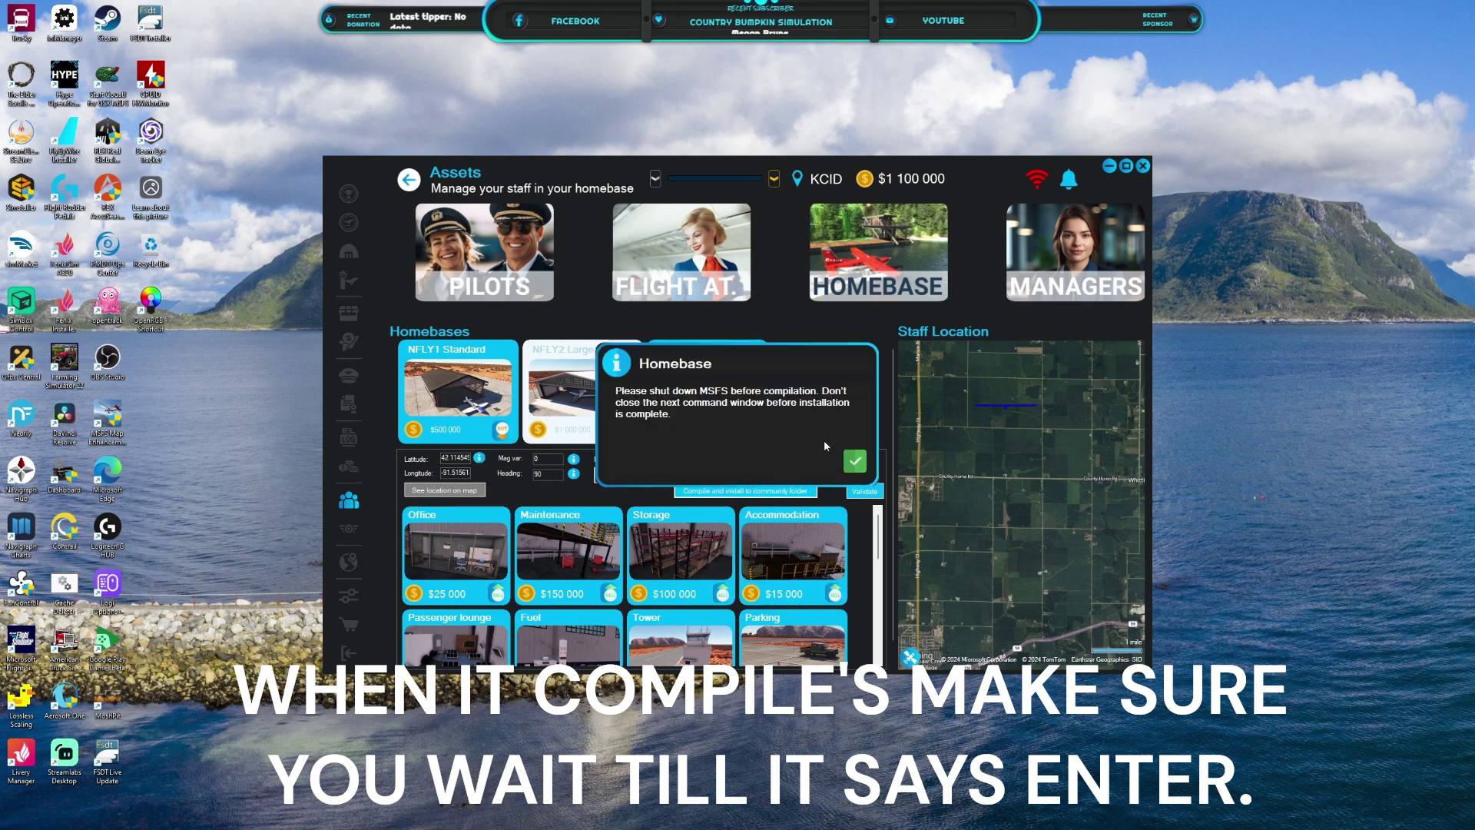
left_click(855, 461)
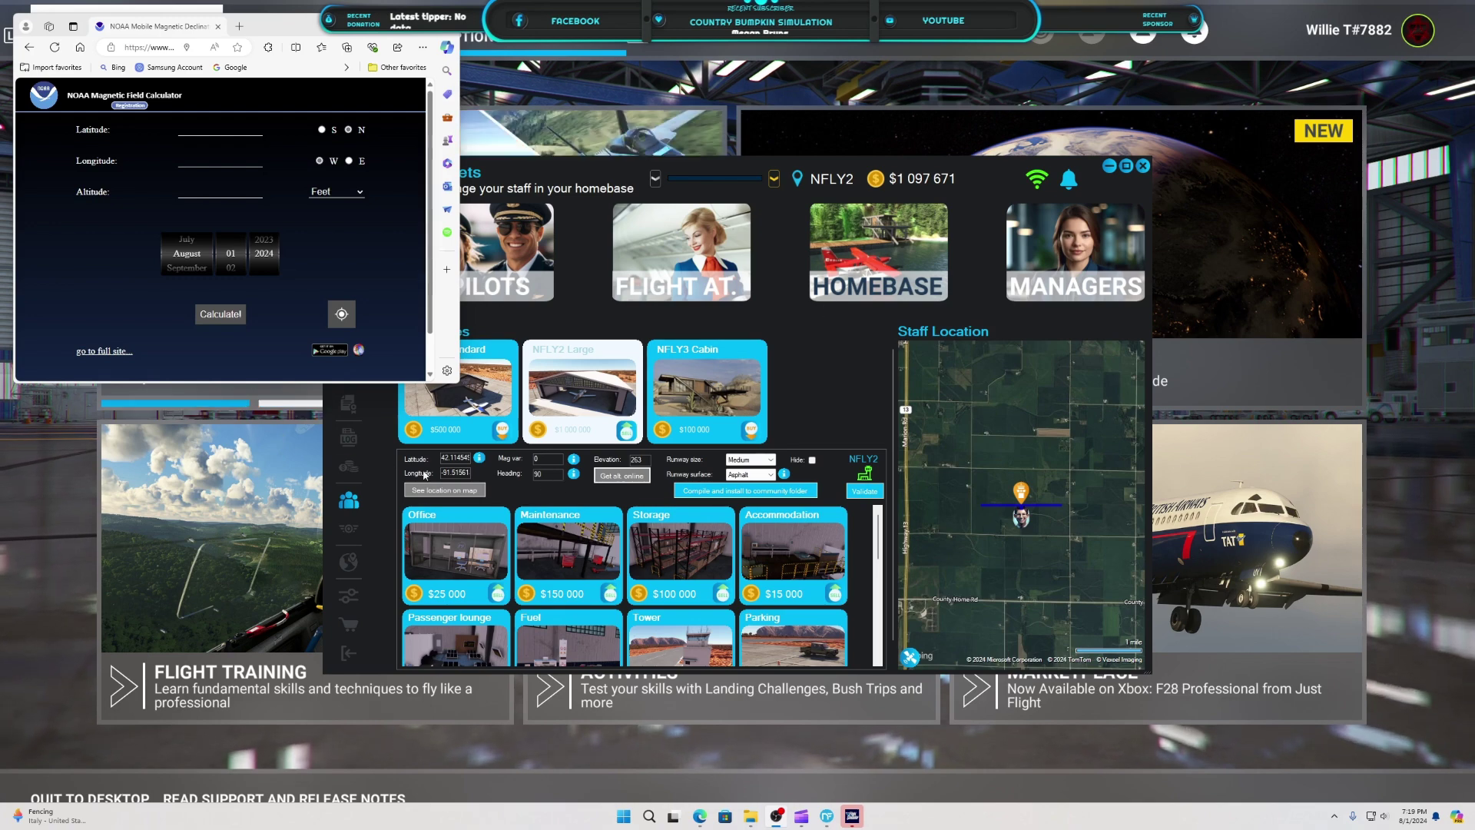
Step: Copy the full homebase latitude, 42.1145491849861, into the latitude of the NOAA Magnetic Field Calculator in the browser
left_click(441, 458)
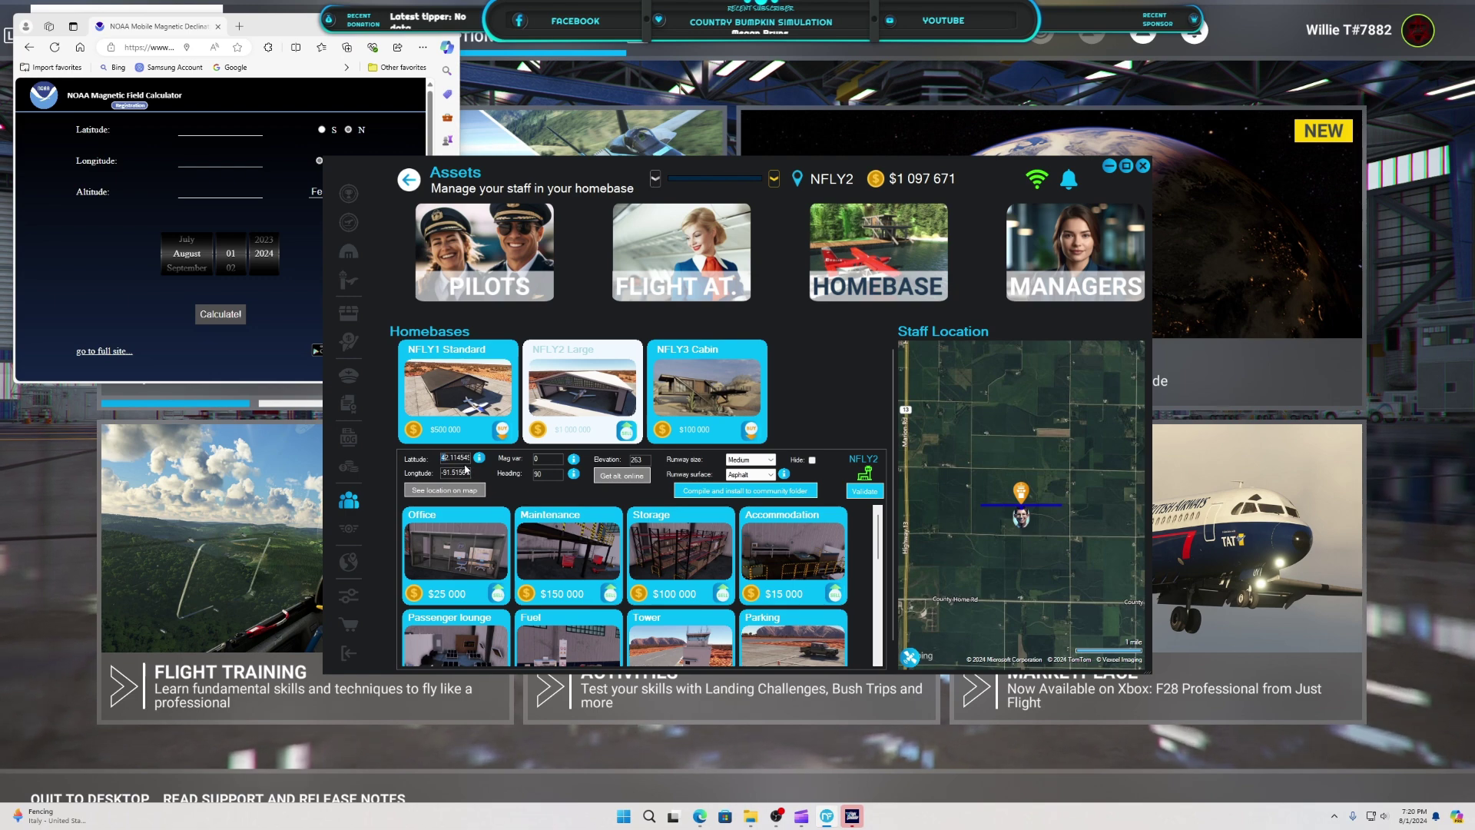
key("shift+Right")
key("shift+Right")
key("shift+Right")
key("shift+Right")
key("shift+Right")
key("shift+Right")
key("shift+Right")
key("shift+Right")
key("shift+Right")
key("shift+Right")
key("shift+Right")
key("shift+Right")
key("shift+Right")
key("shift+Right")
key("shift+Right")
key("shift+Right")
key("shift+Right")
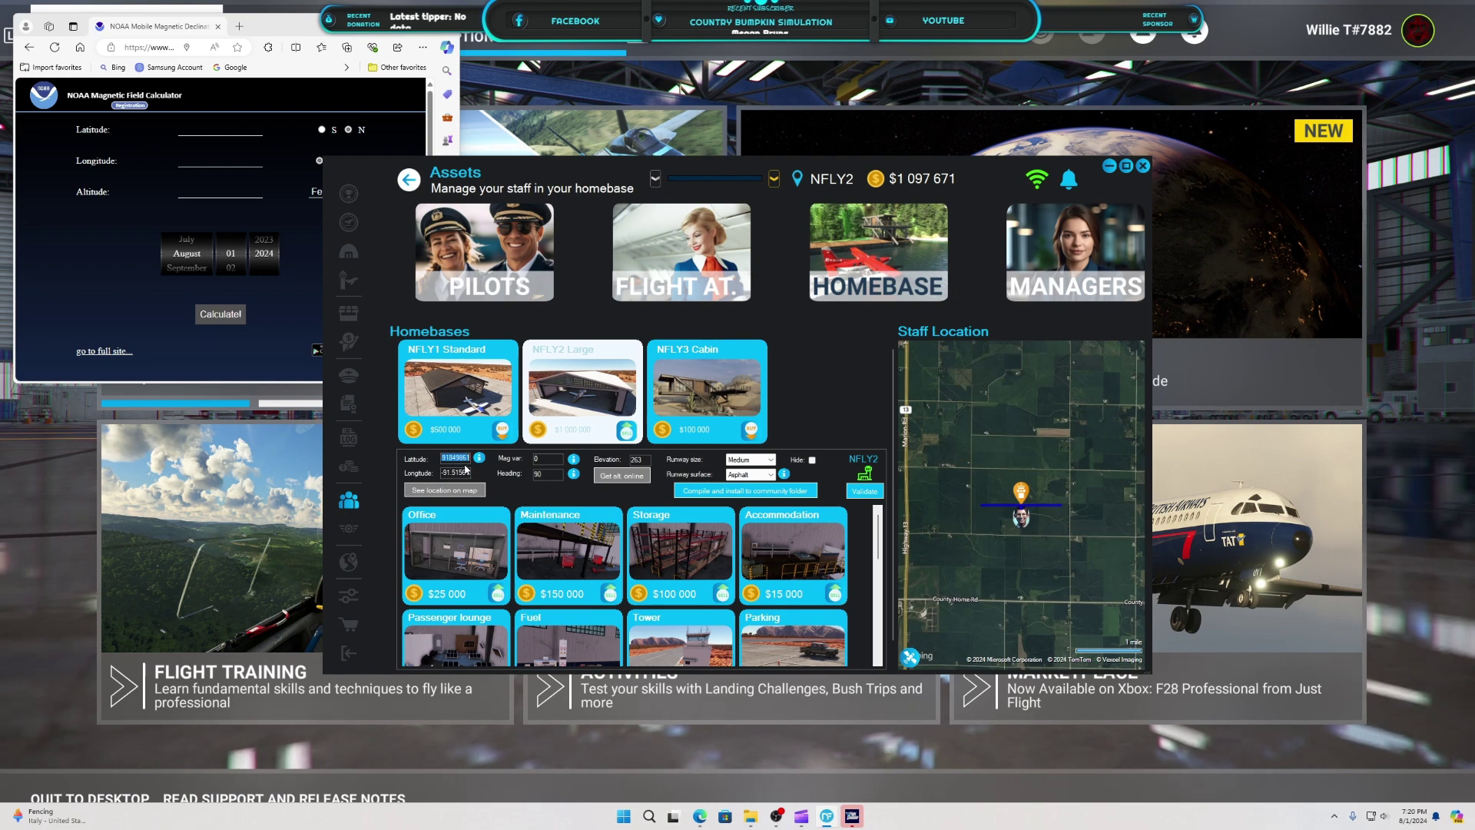
right_click(464, 466)
left_click(533, 497)
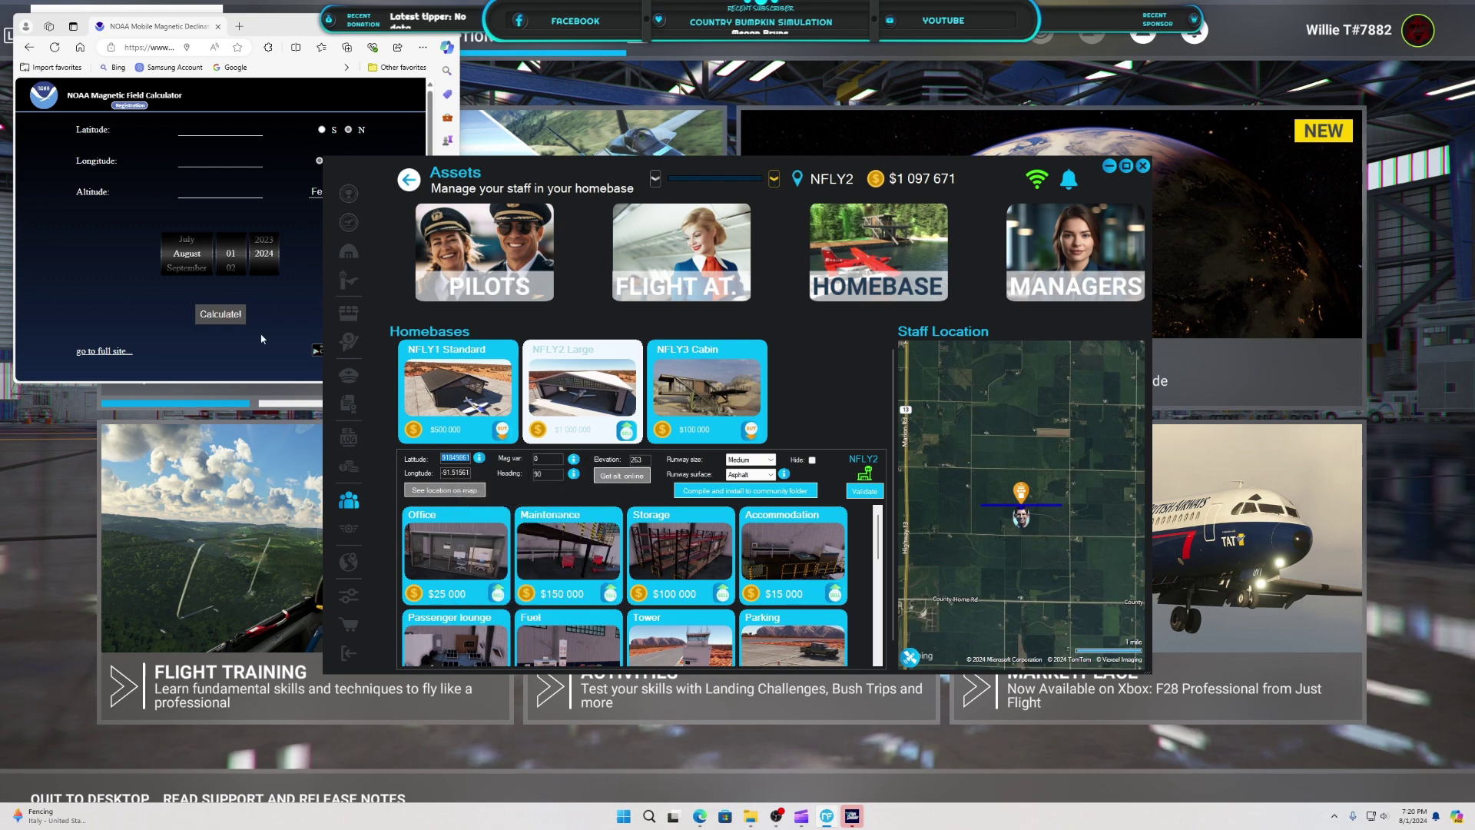
left_click(184, 129)
right_click(184, 129)
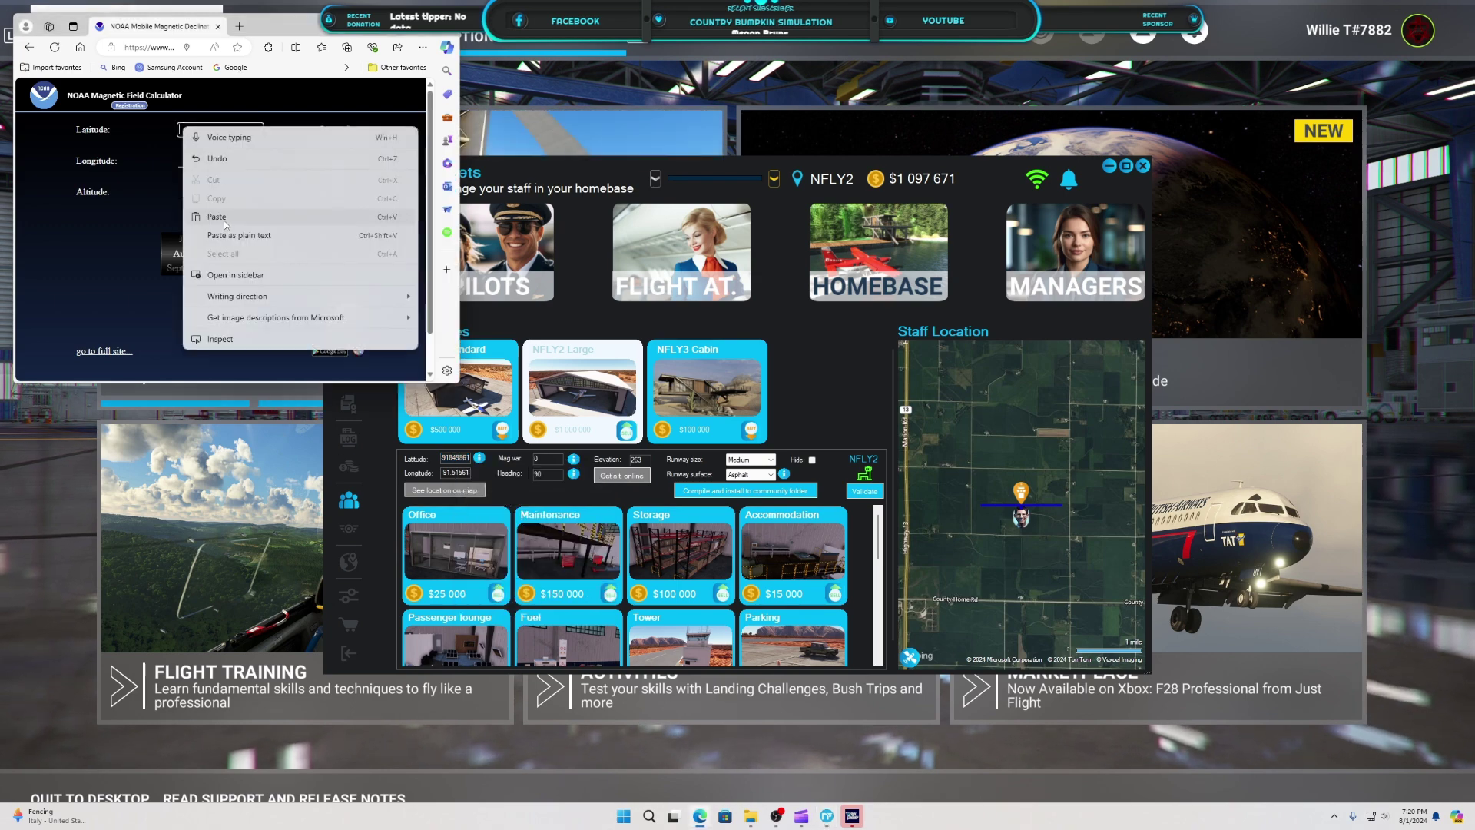
left_click(223, 225)
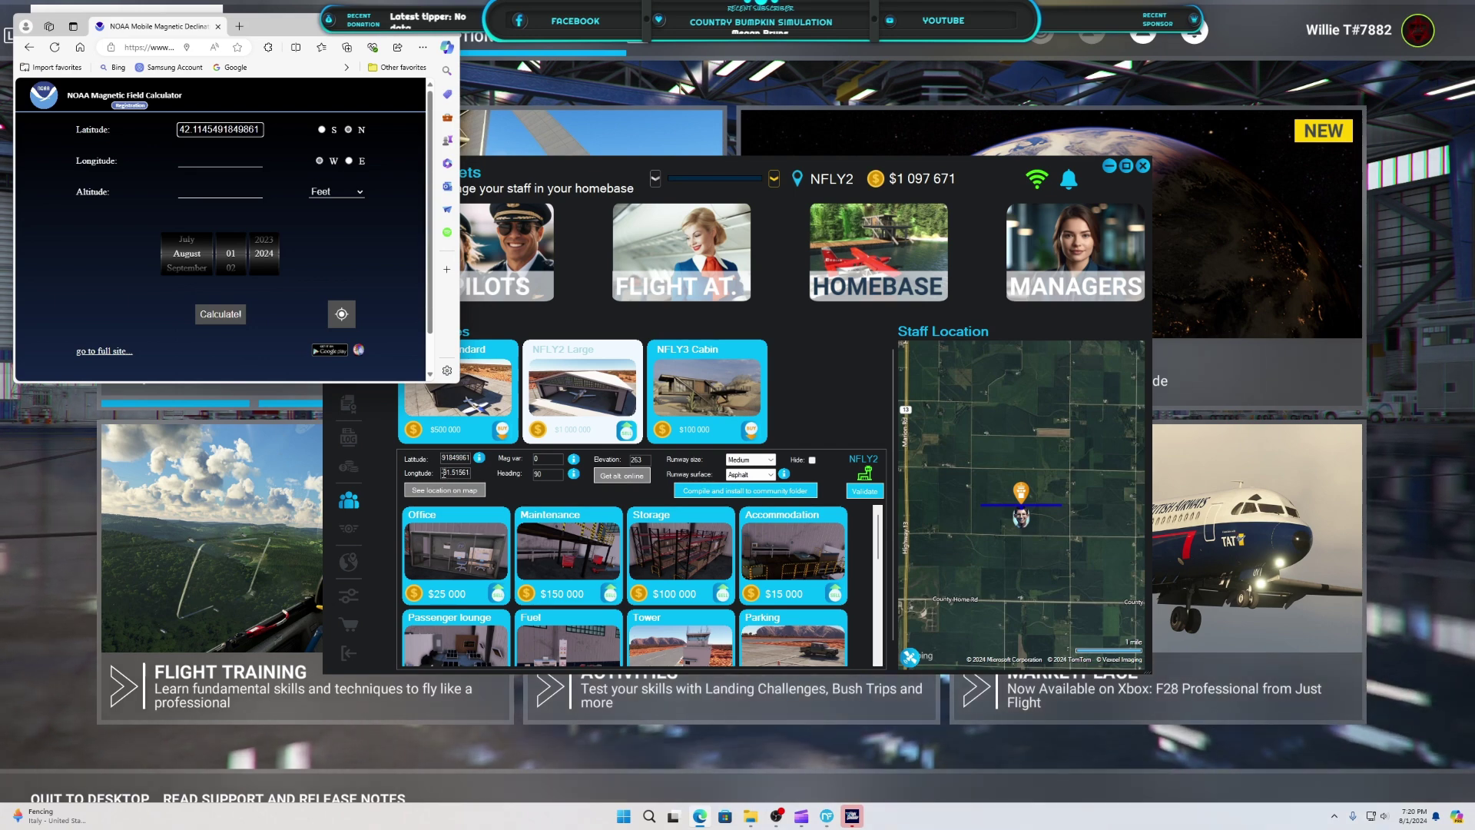
Step: Copy the homebase longitude into the NOAA calculator's longitude and replace its minus sign with 0, giving 091.5156180884279
left_click(468, 486)
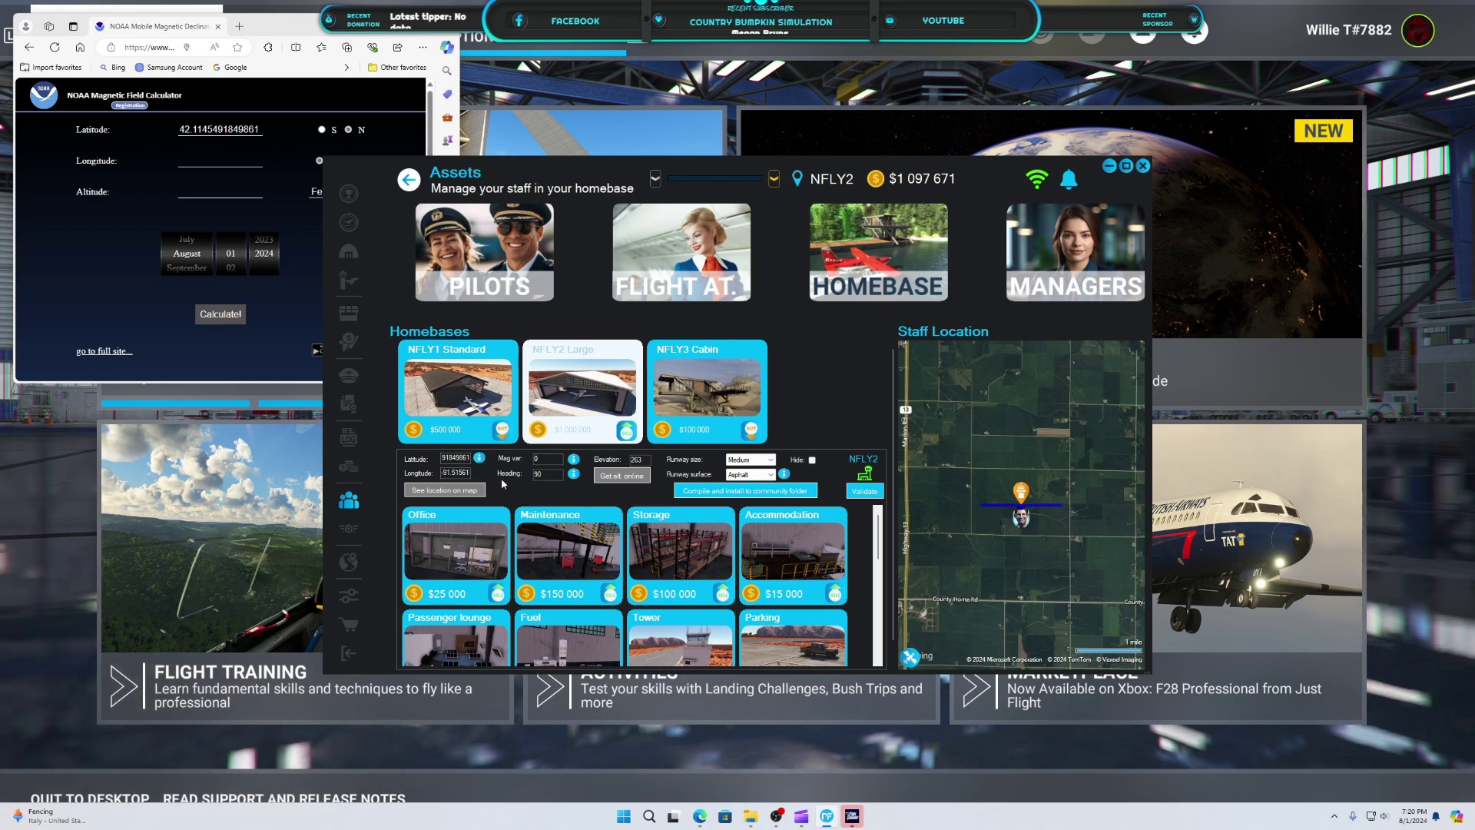
key("ctrl+a")
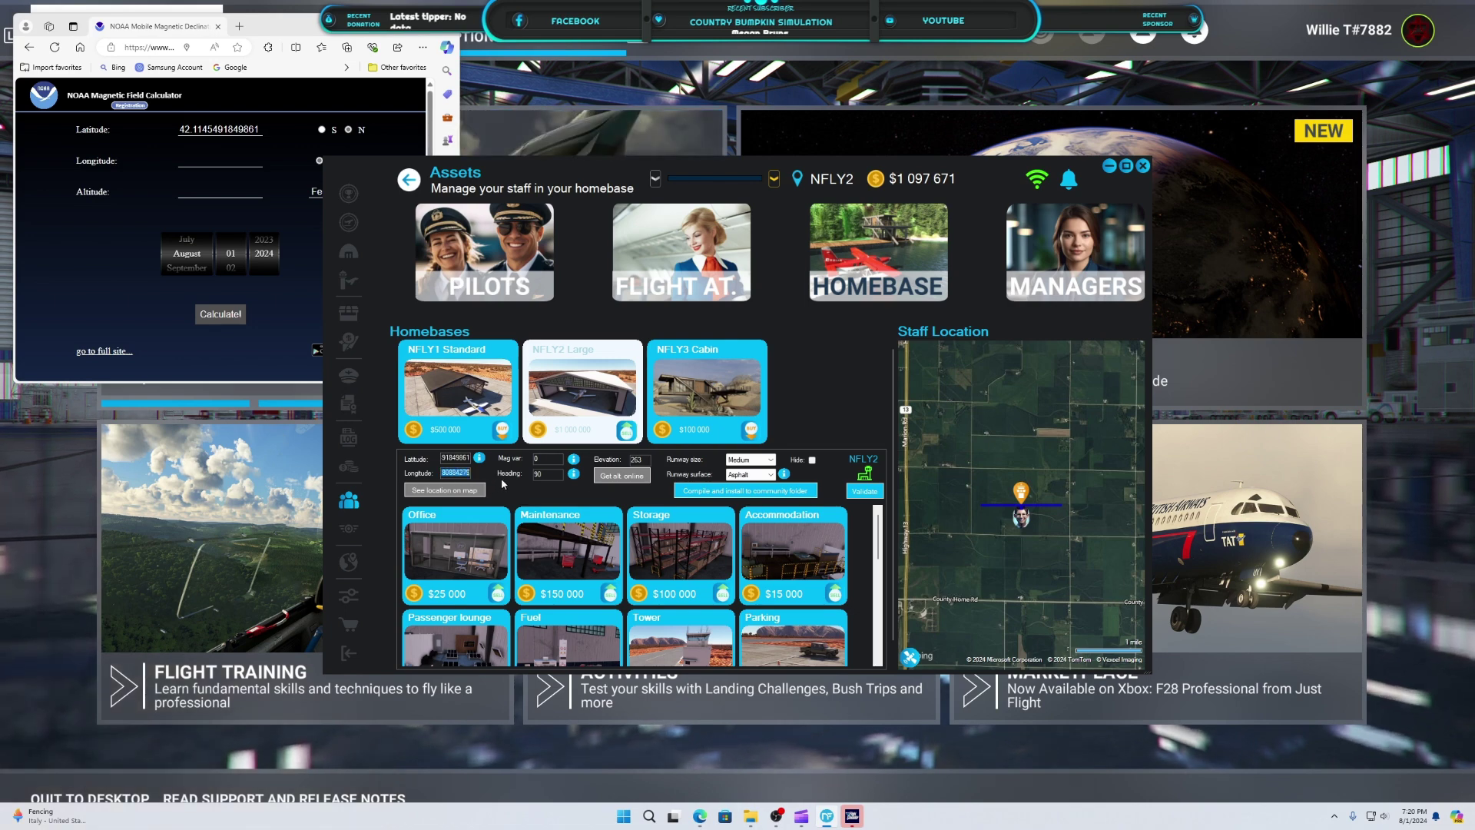
right_click(464, 472)
left_click(493, 511)
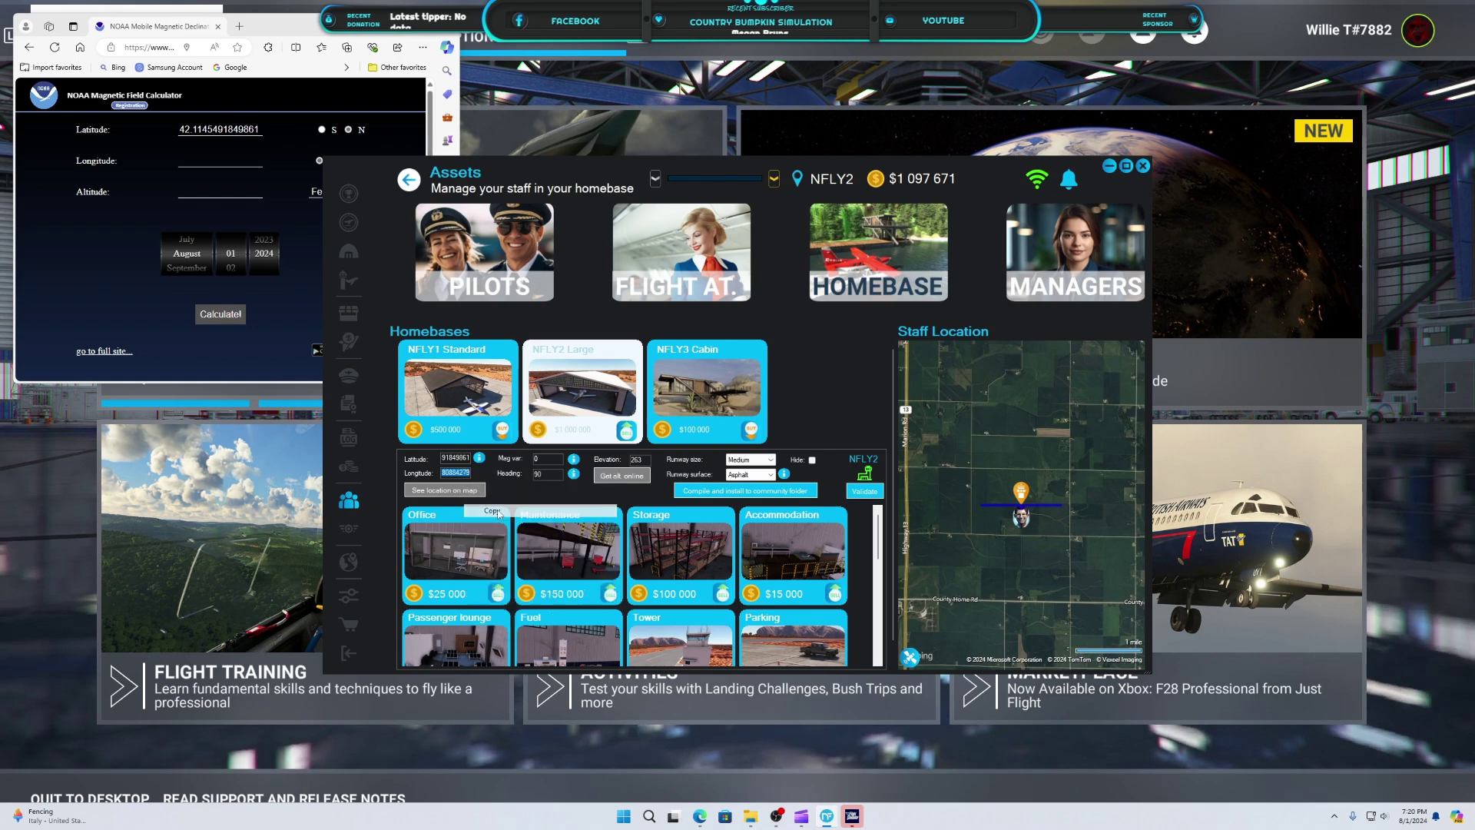
right_click(218, 161)
left_click(248, 246)
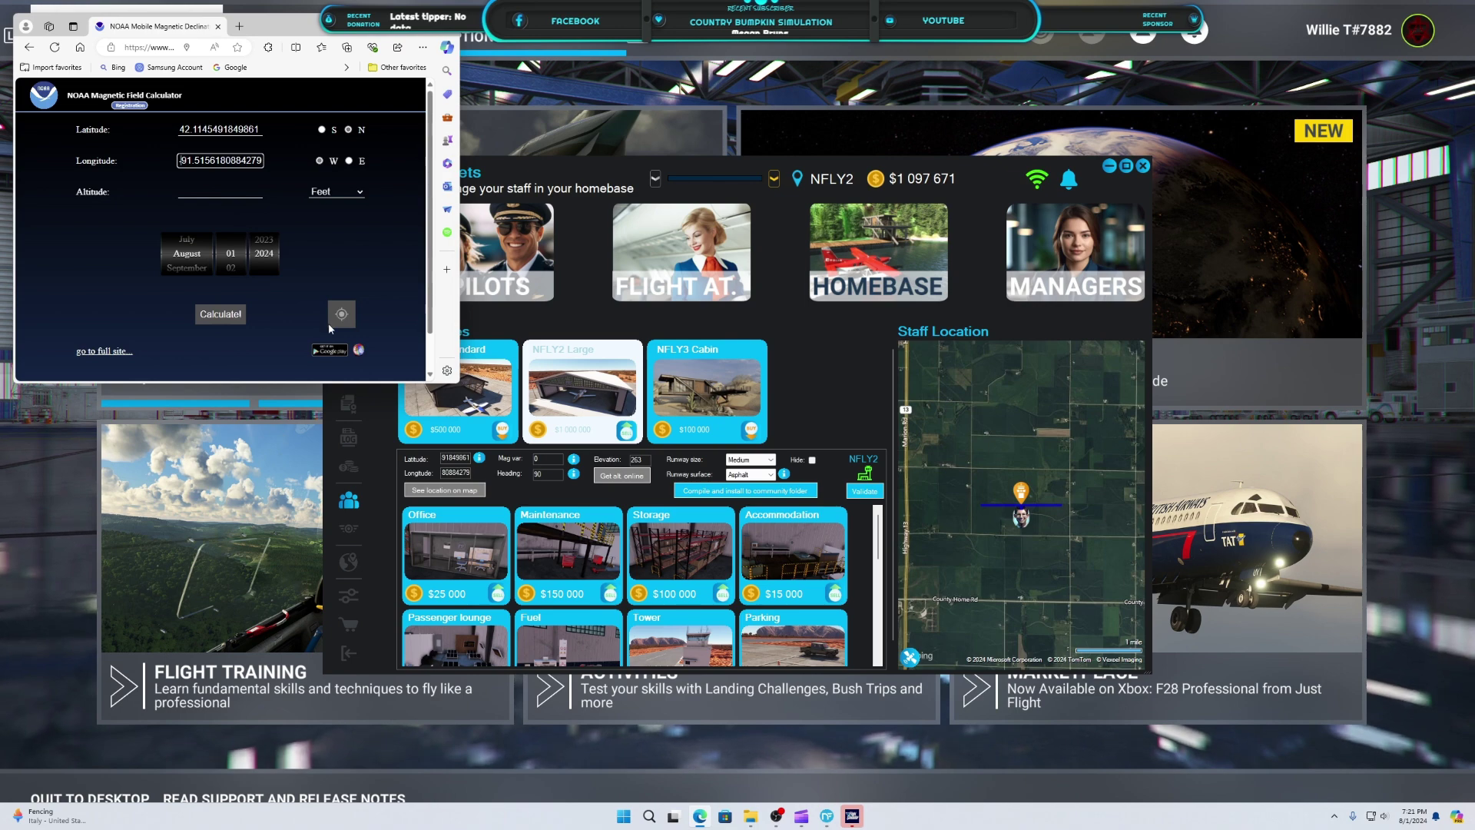
key("BackSpace")
type("0")
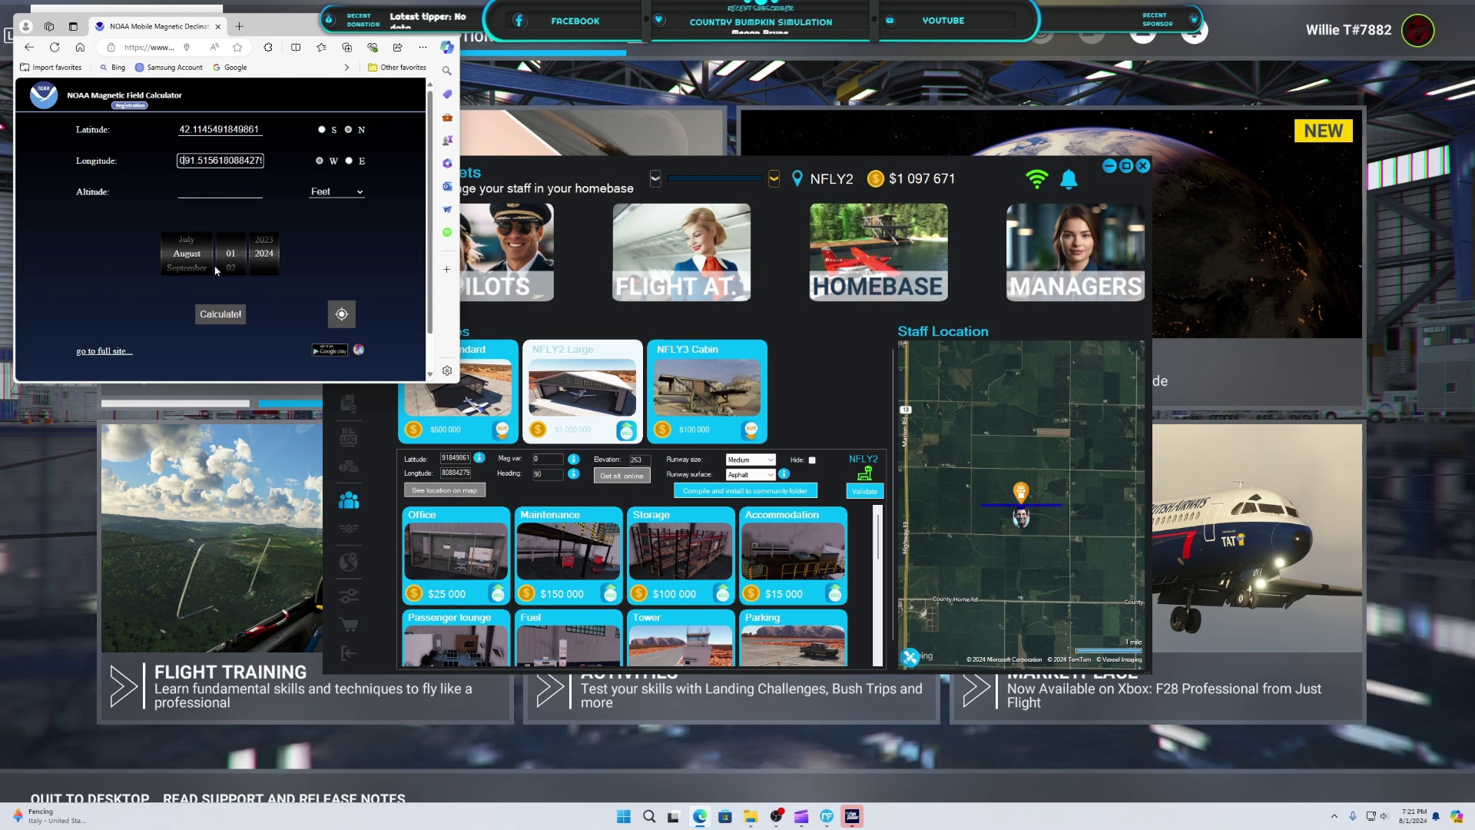
Step: Enter an altitude of 263 feet in the NOAA calculator and calculate the magnetic field values
left_click(235, 192)
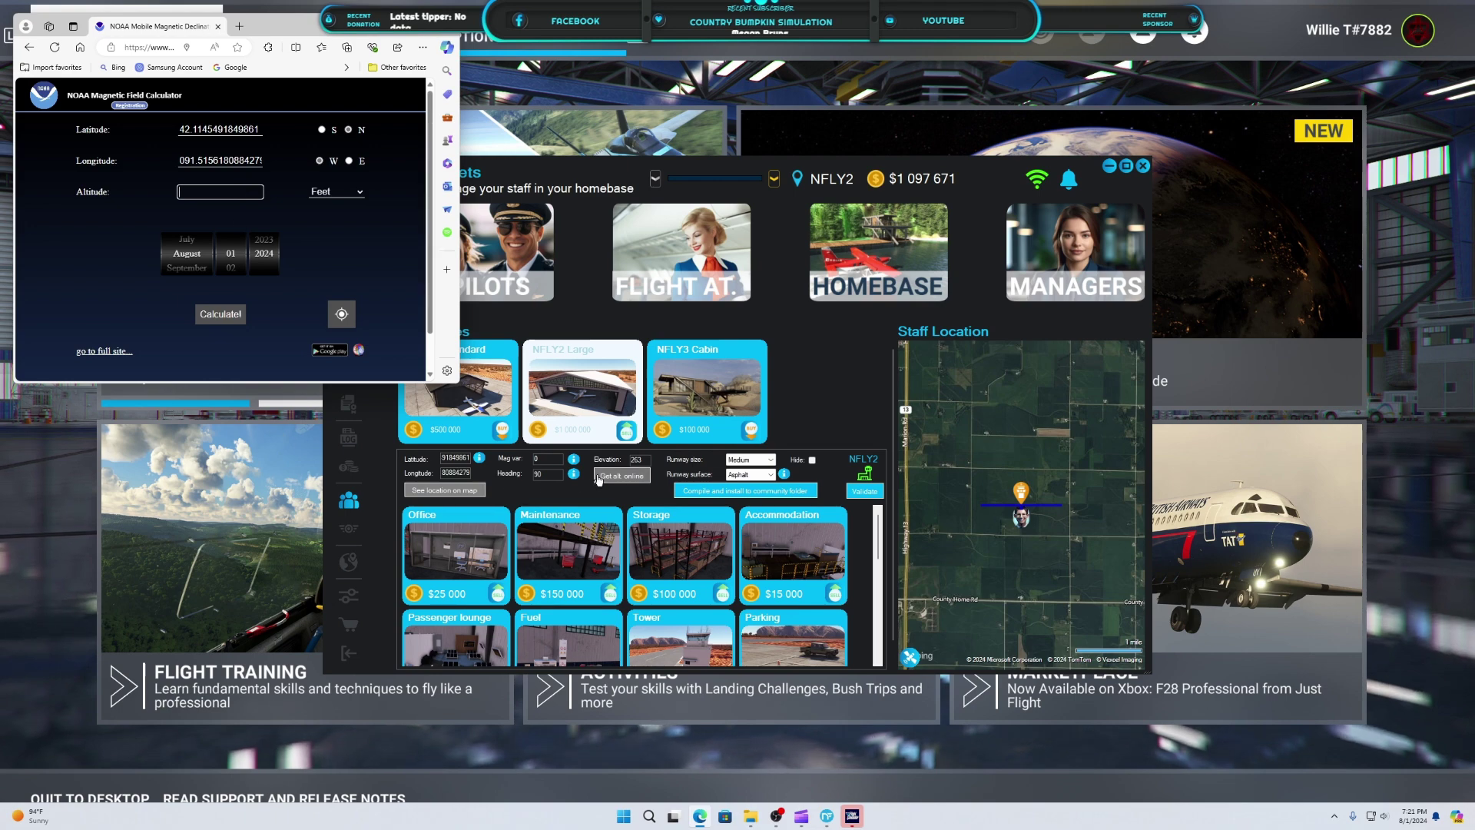
type("2")
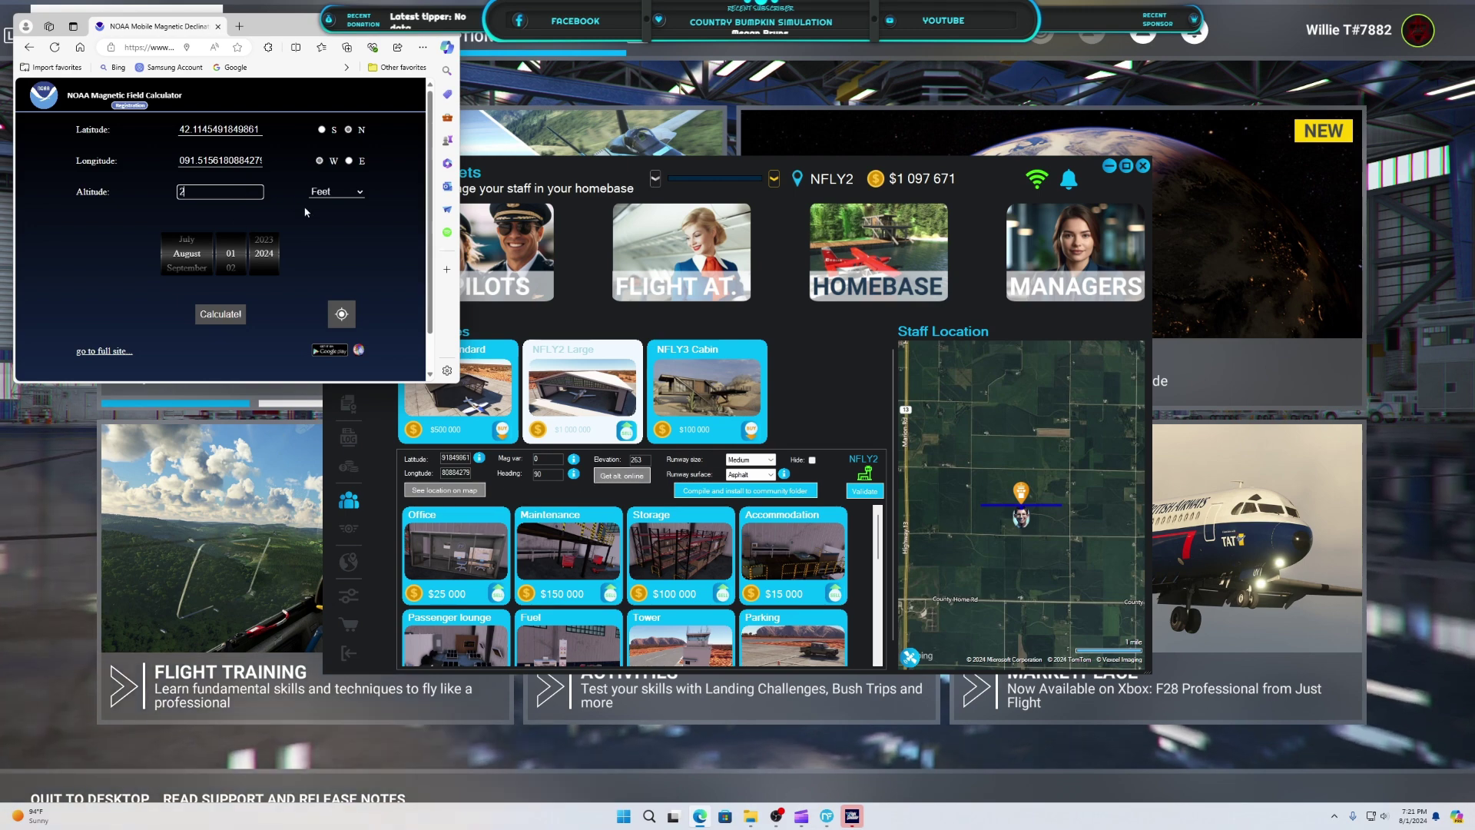
type("63")
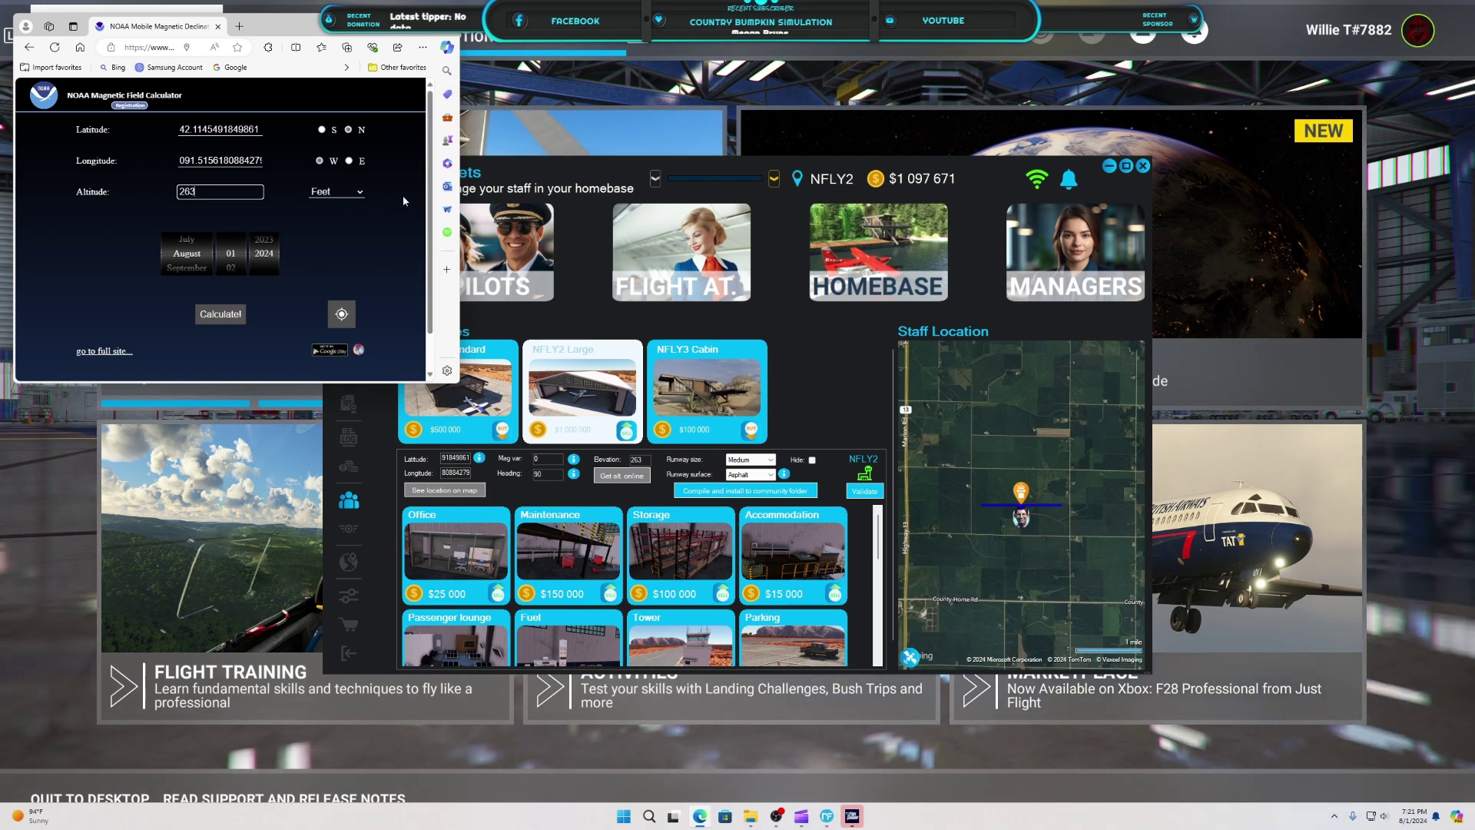
left_click(224, 313)
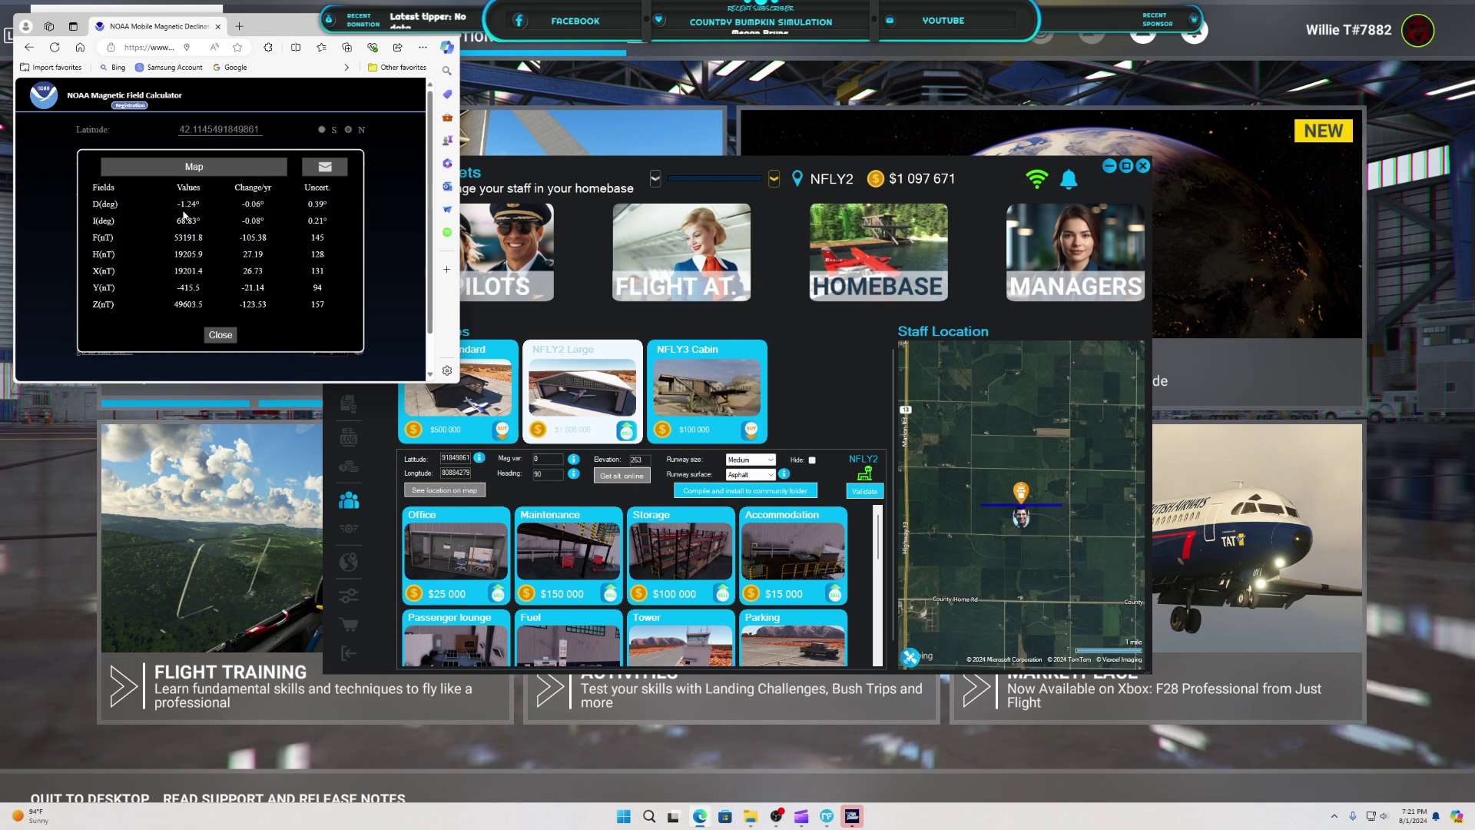
Step: Set the NFLY2 homebase's magnetic variation in NeoFly to -1.24 and validate the homebase settings
left_click(538, 461)
key("BackSpace")
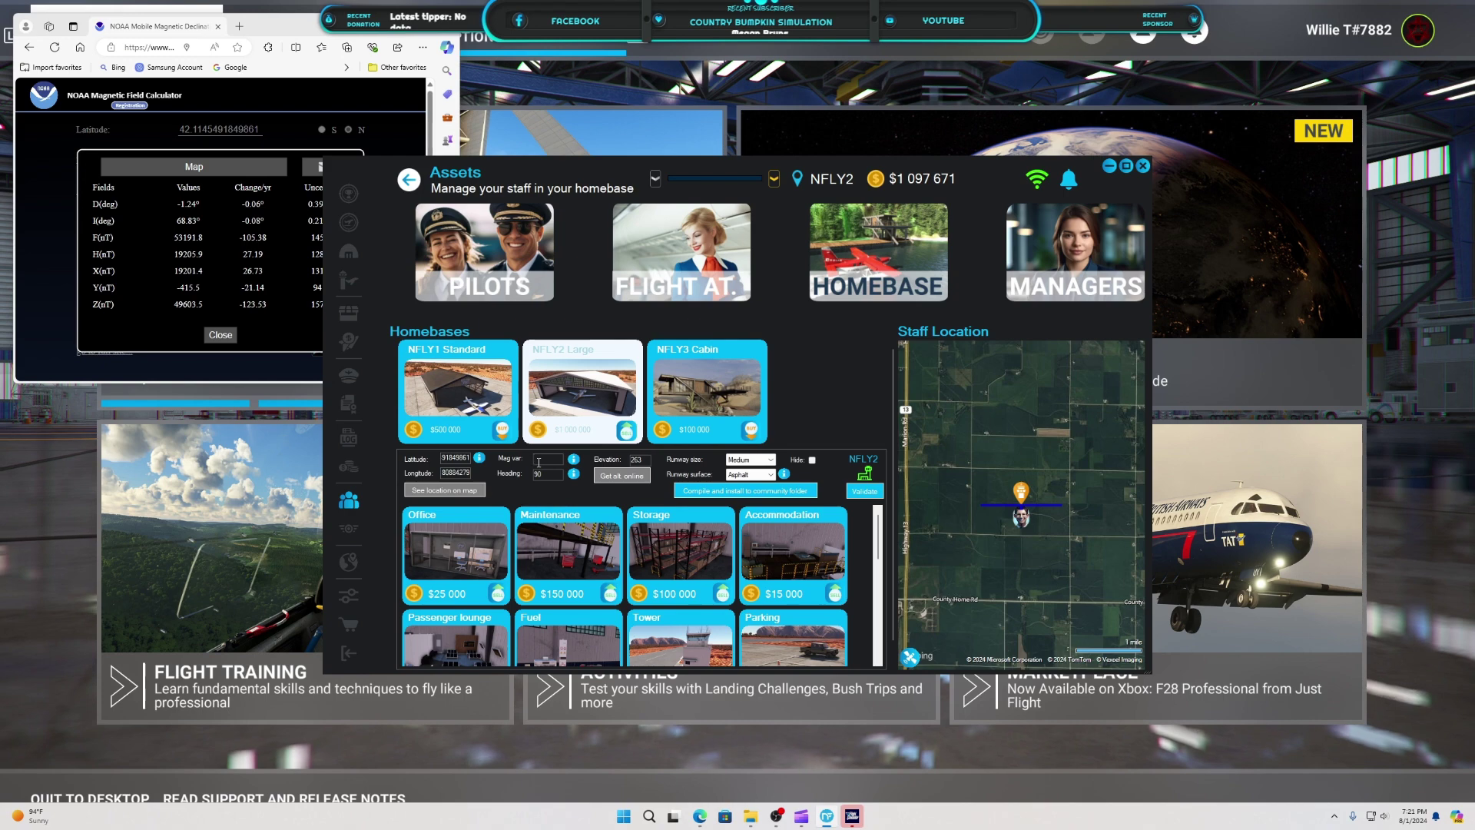
type("-1.24")
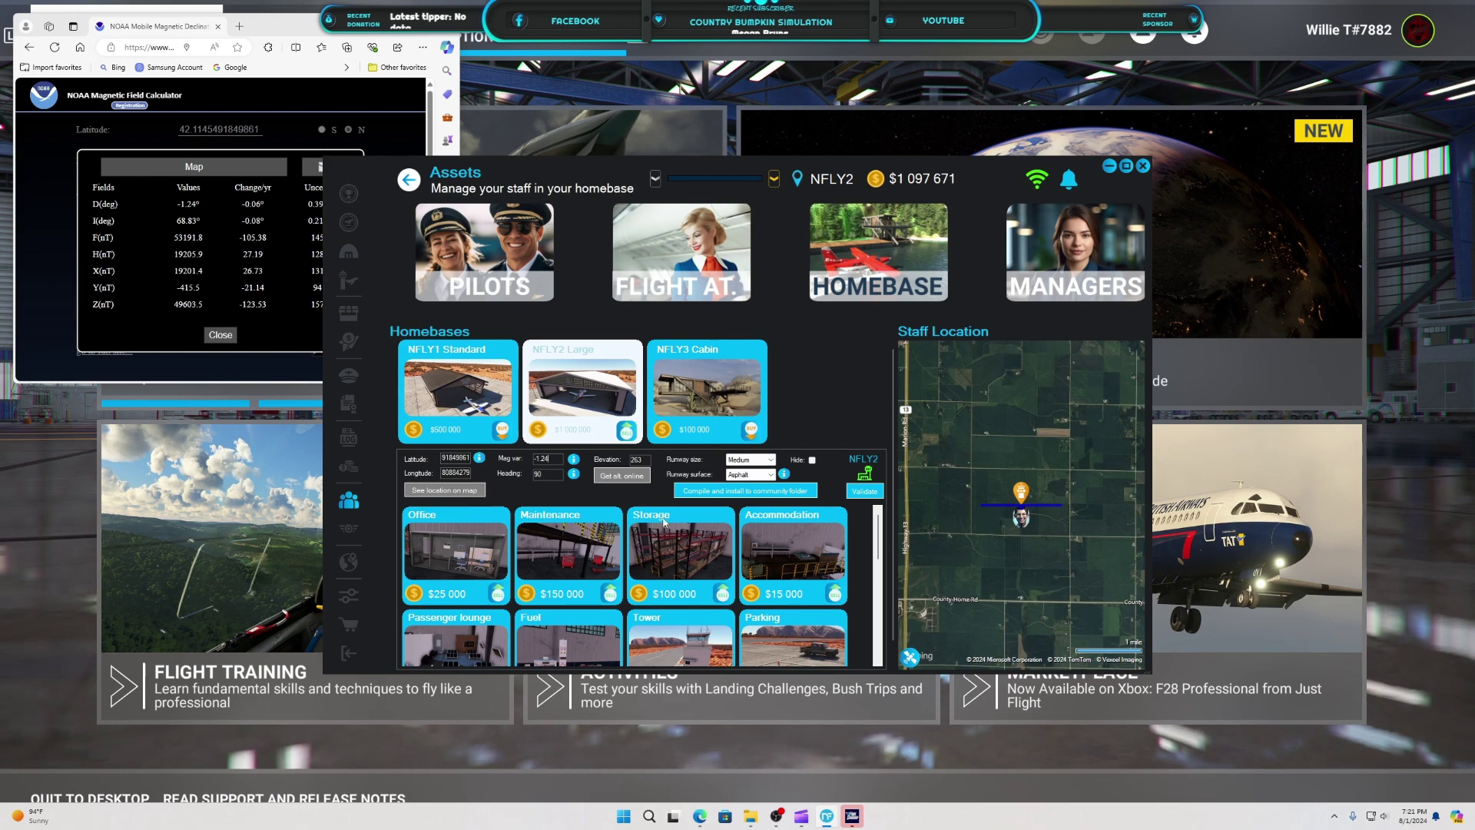
left_click(864, 491)
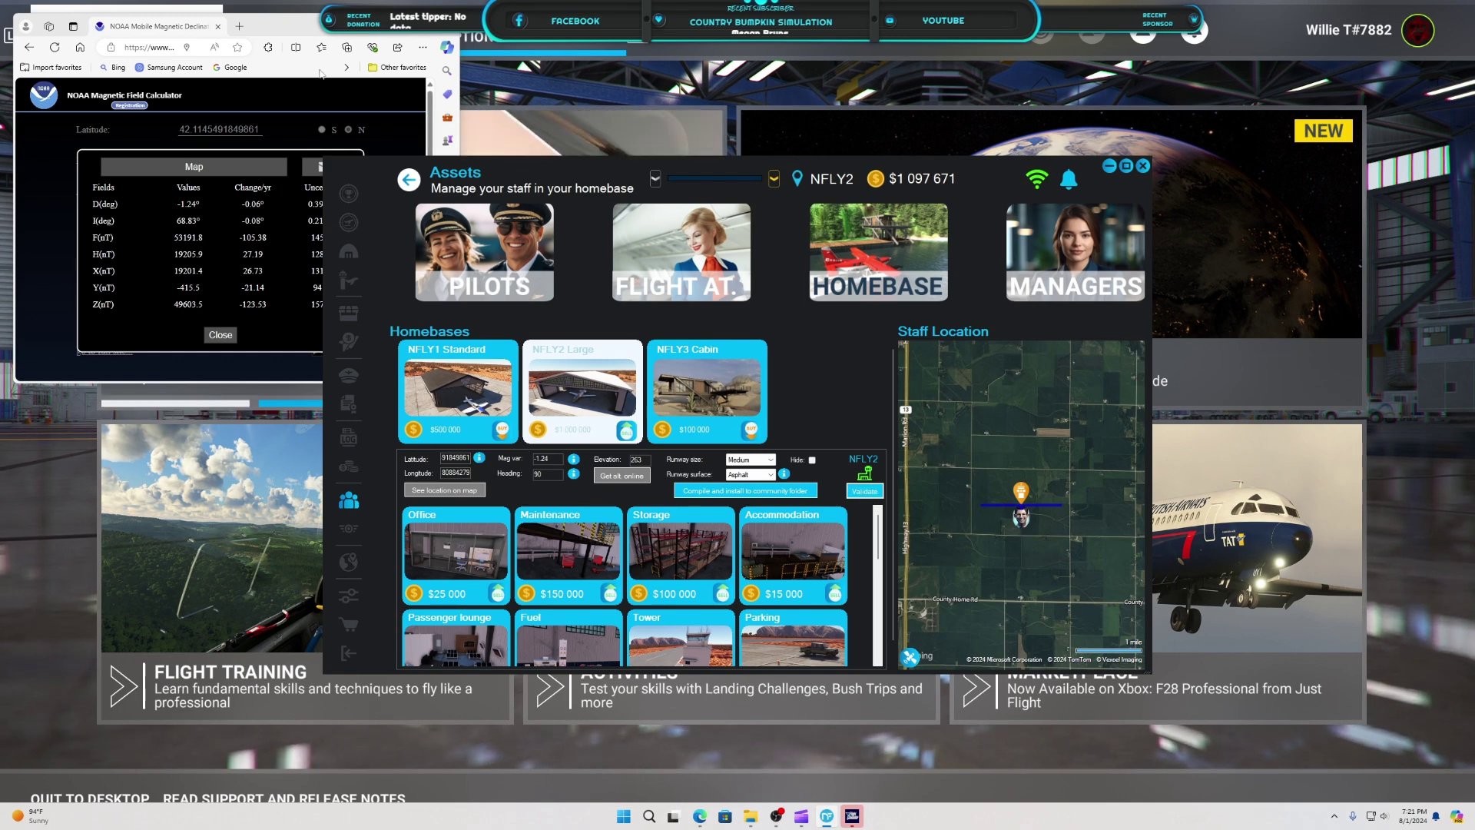
Step: Switch to the flight simulator, open the world map, search for NFLY2 and select the Neofly Home Base airport
left_click(395, 33)
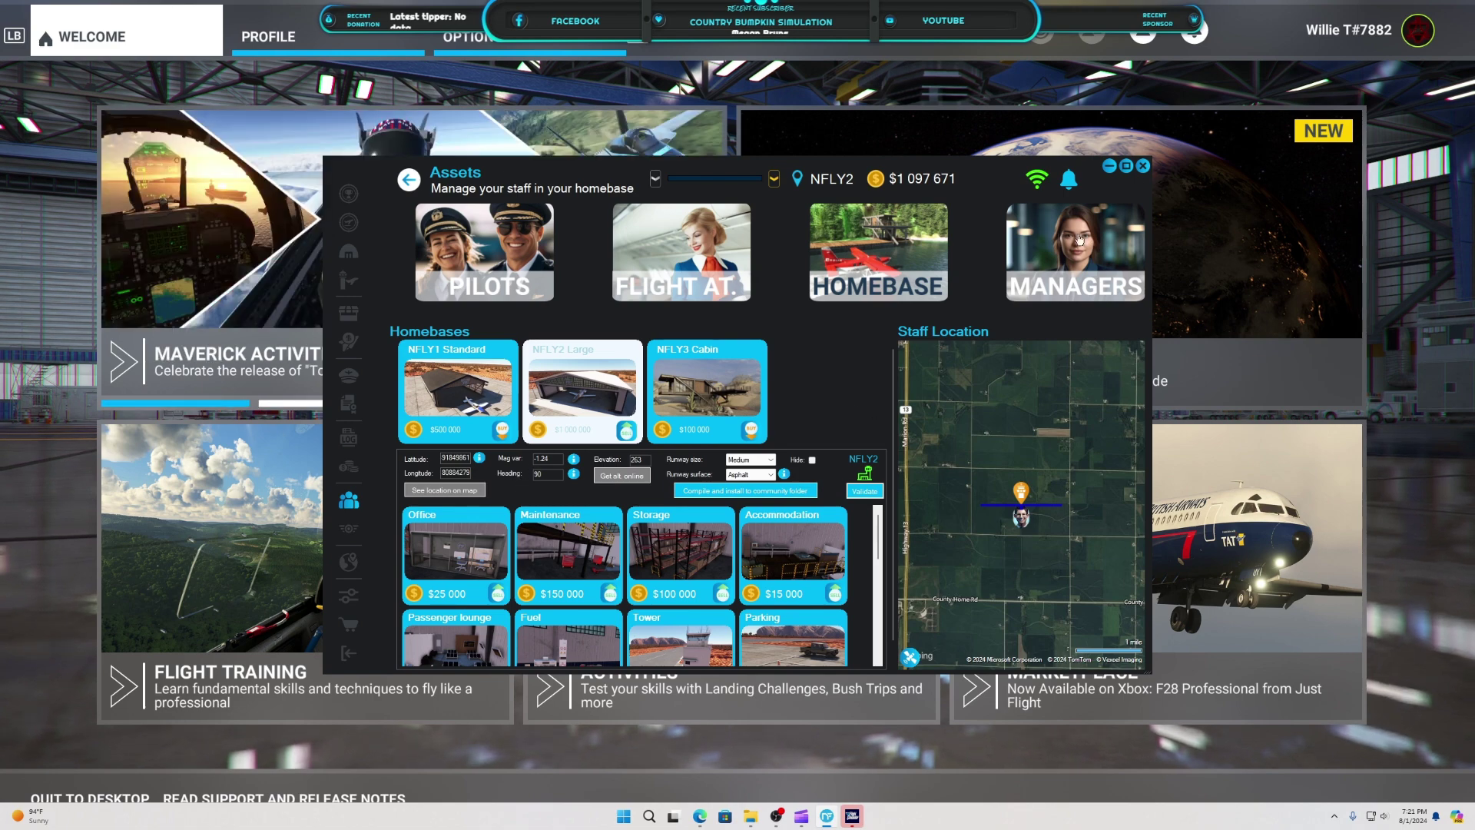
left_click(1110, 167)
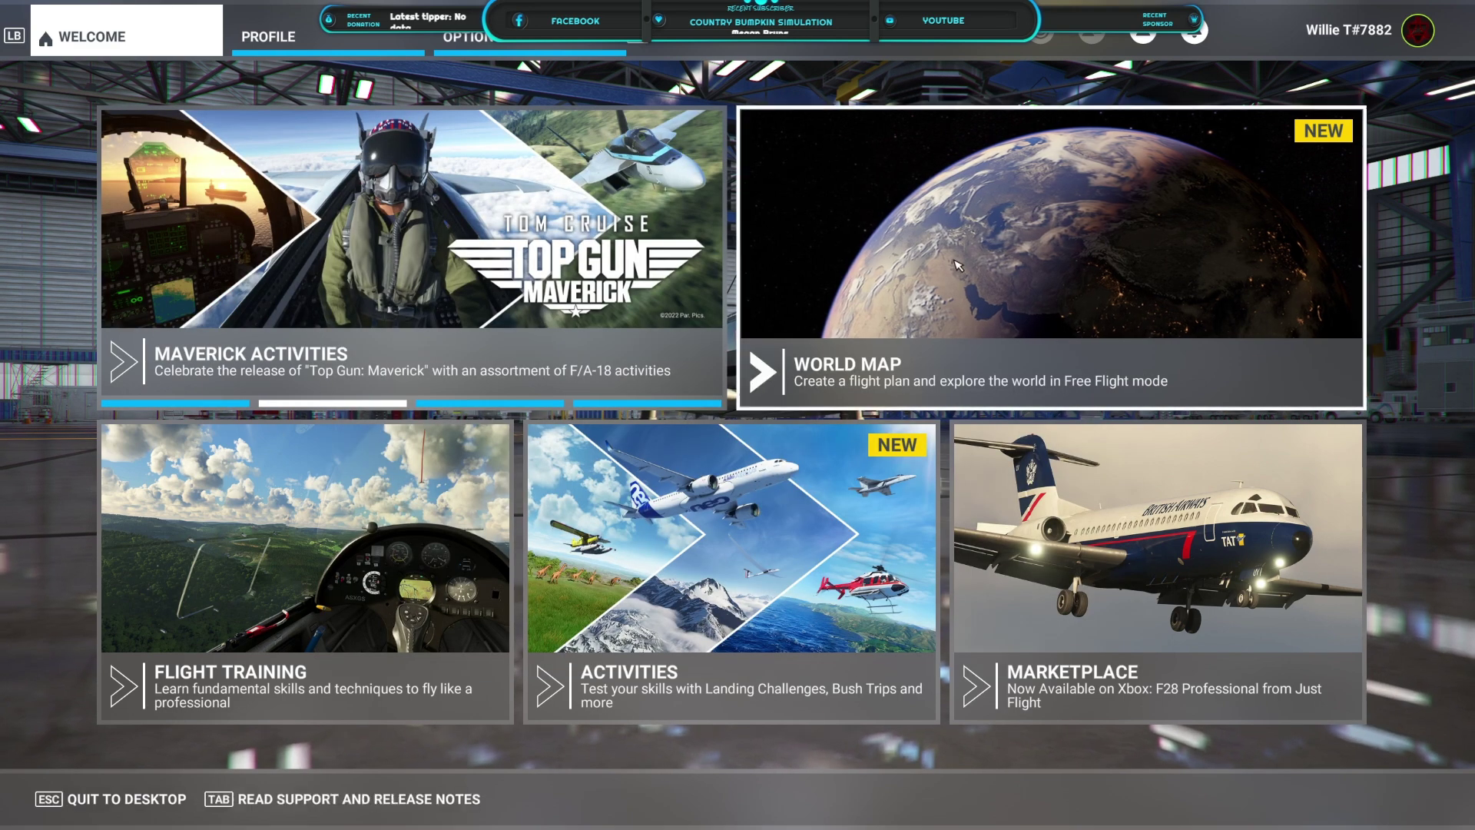
left_click(931, 318)
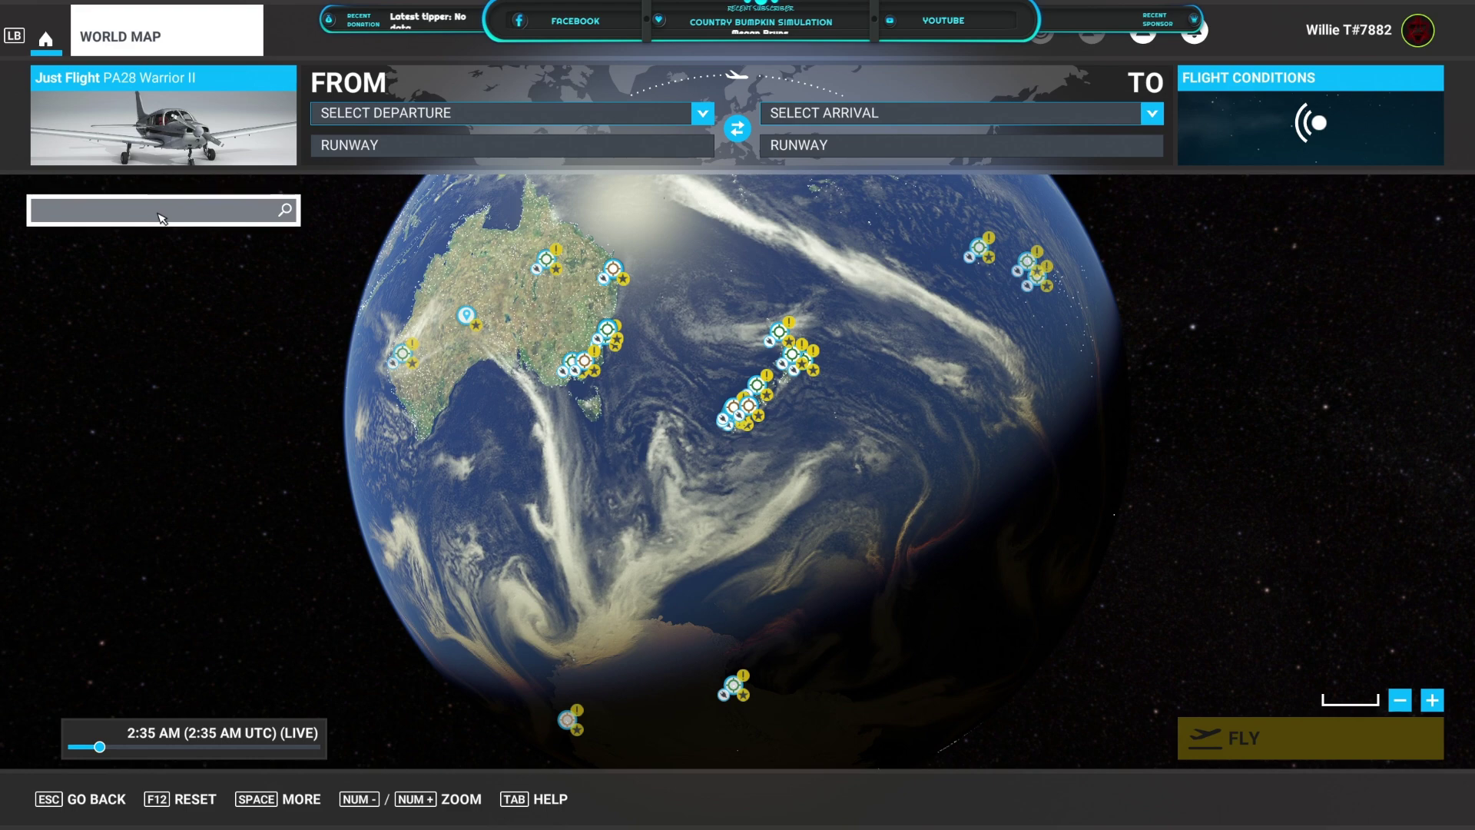
type("NFLY2")
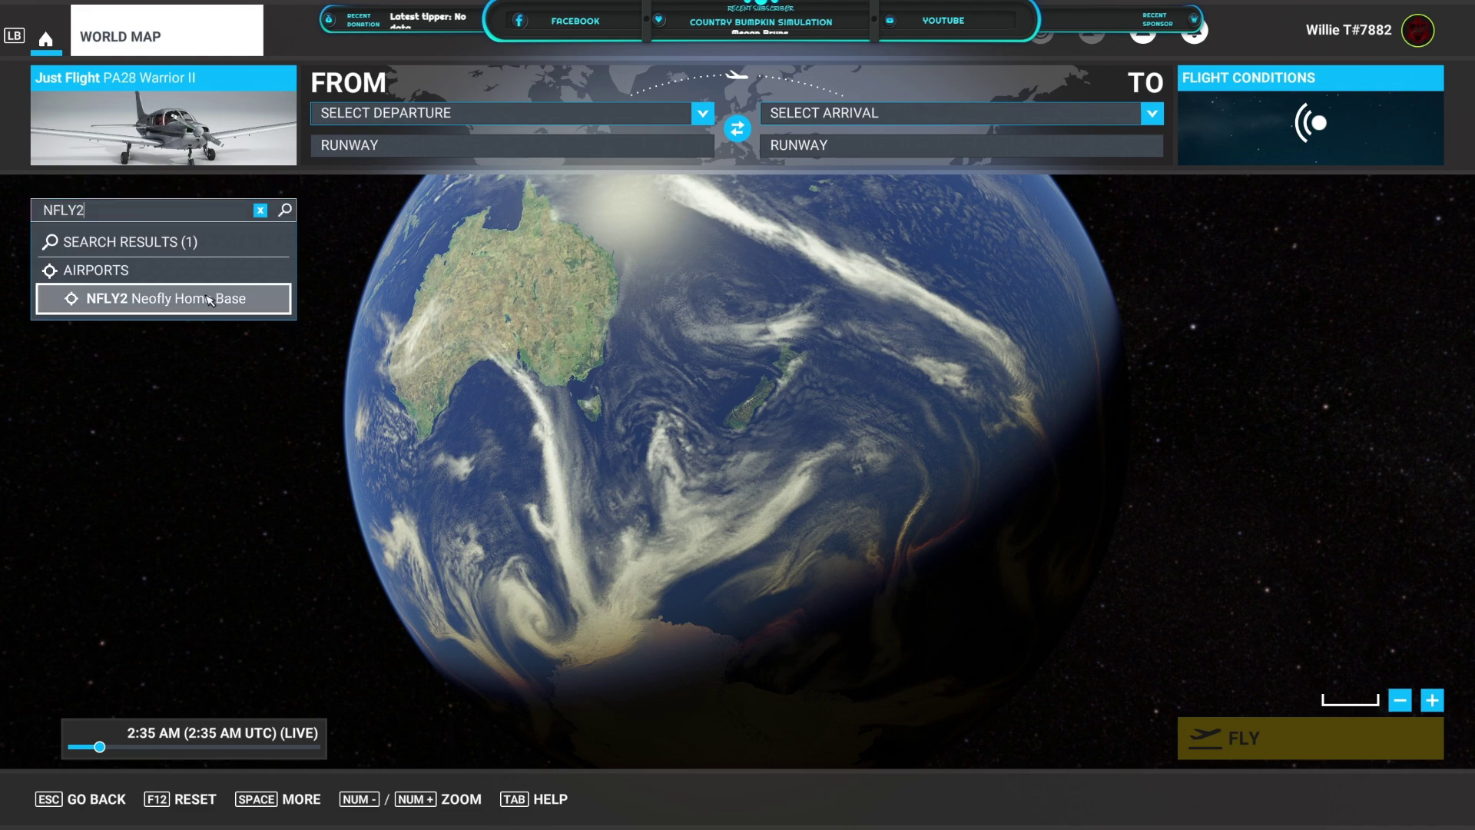
left_click(209, 299)
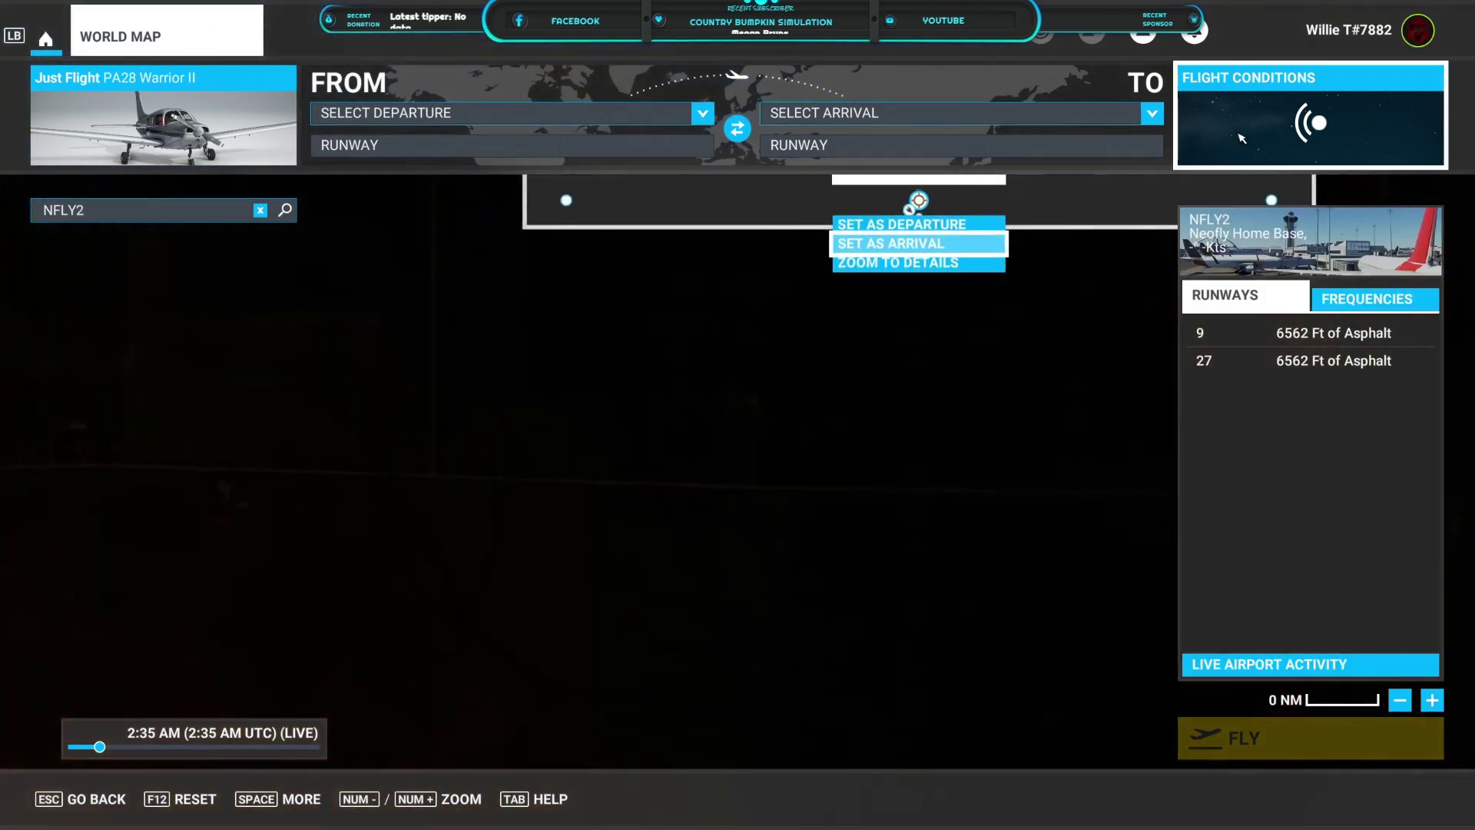
Step: Check the flight conditions, then set Parking 1 at the NFLY2 homebase as the departure point
left_click(1242, 138)
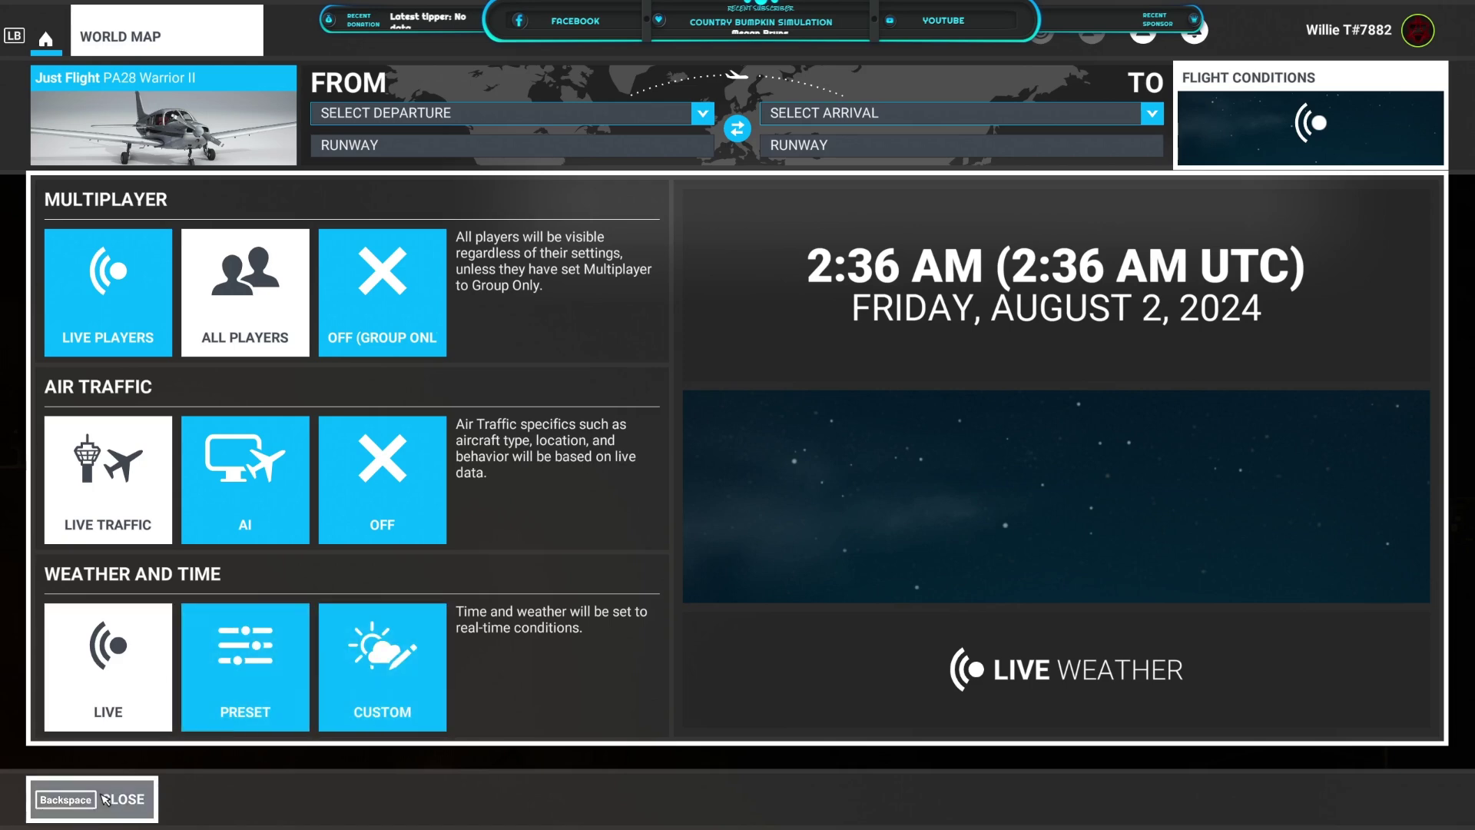
left_click(106, 799)
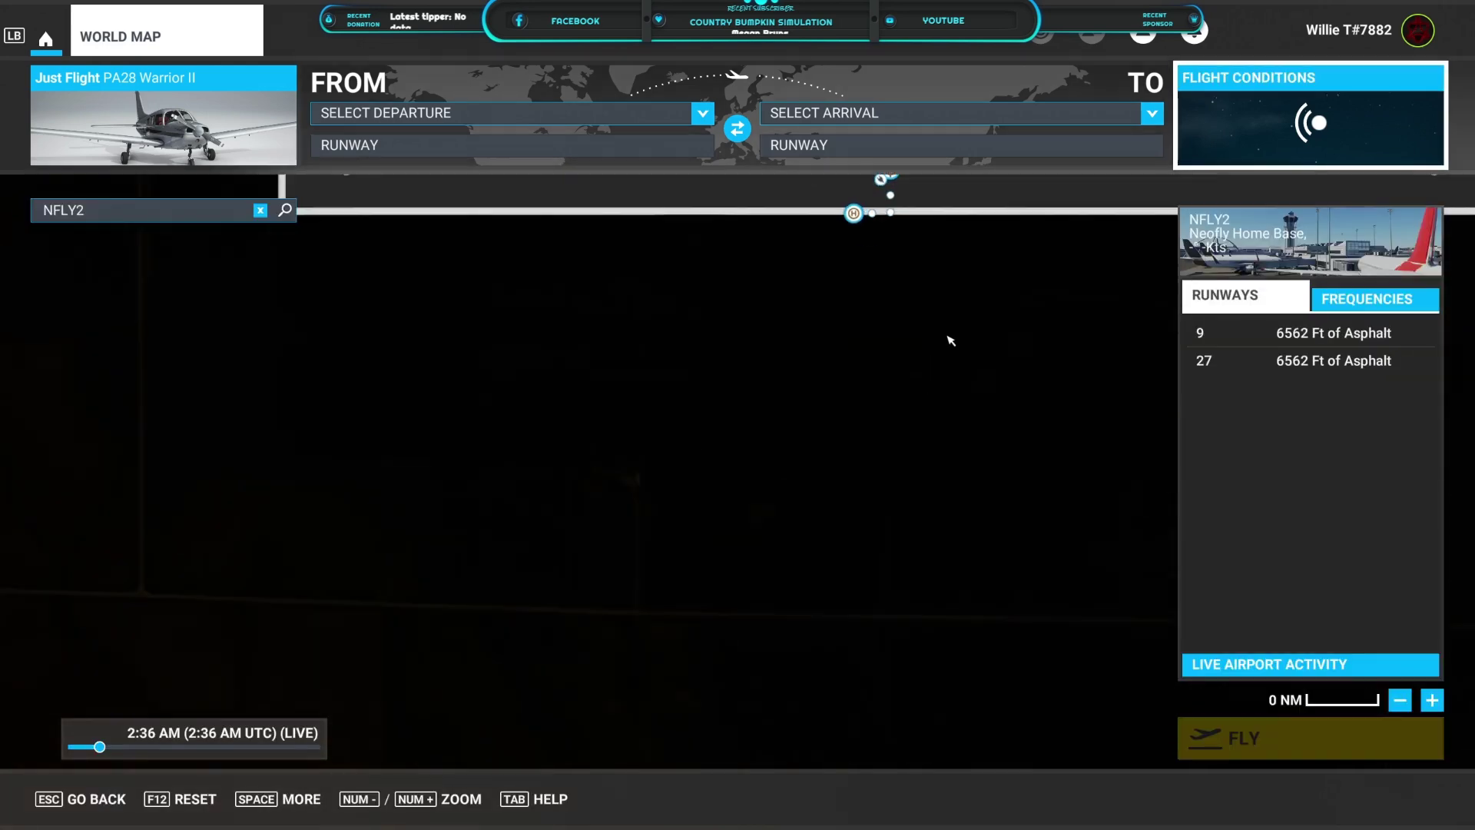
scroll(949, 336, "up", 2)
left_click_drag(949, 336, 879, 498)
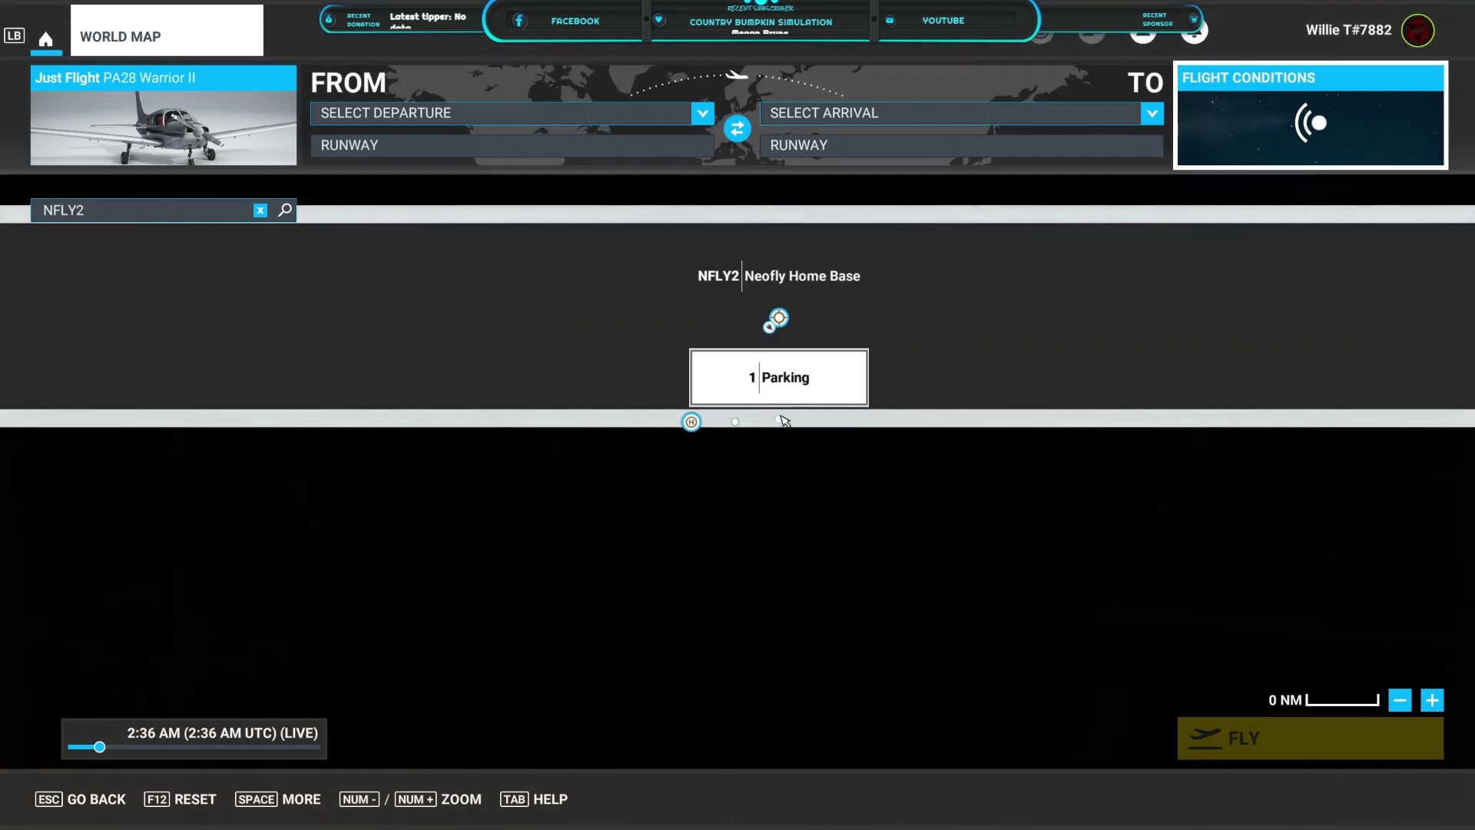
left_click(778, 420)
left_click(776, 438)
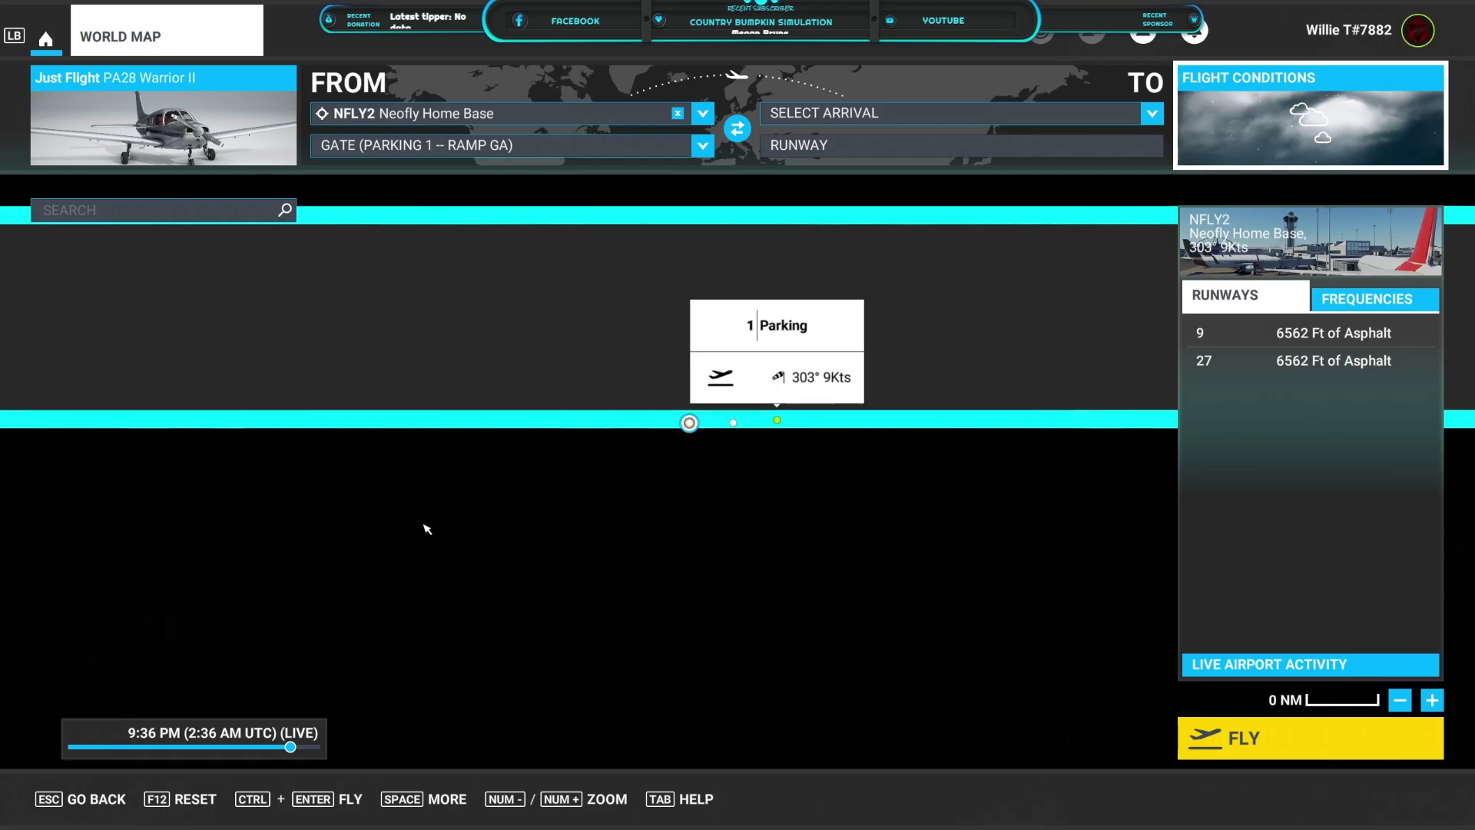
Step: Set the local flight time to 2:53 PM and start the flight at the NFLY2 parking spot
left_click_drag(290, 747, 224, 762)
scroll(562, 585, "down", 3)
scroll(562, 585, "up", 2)
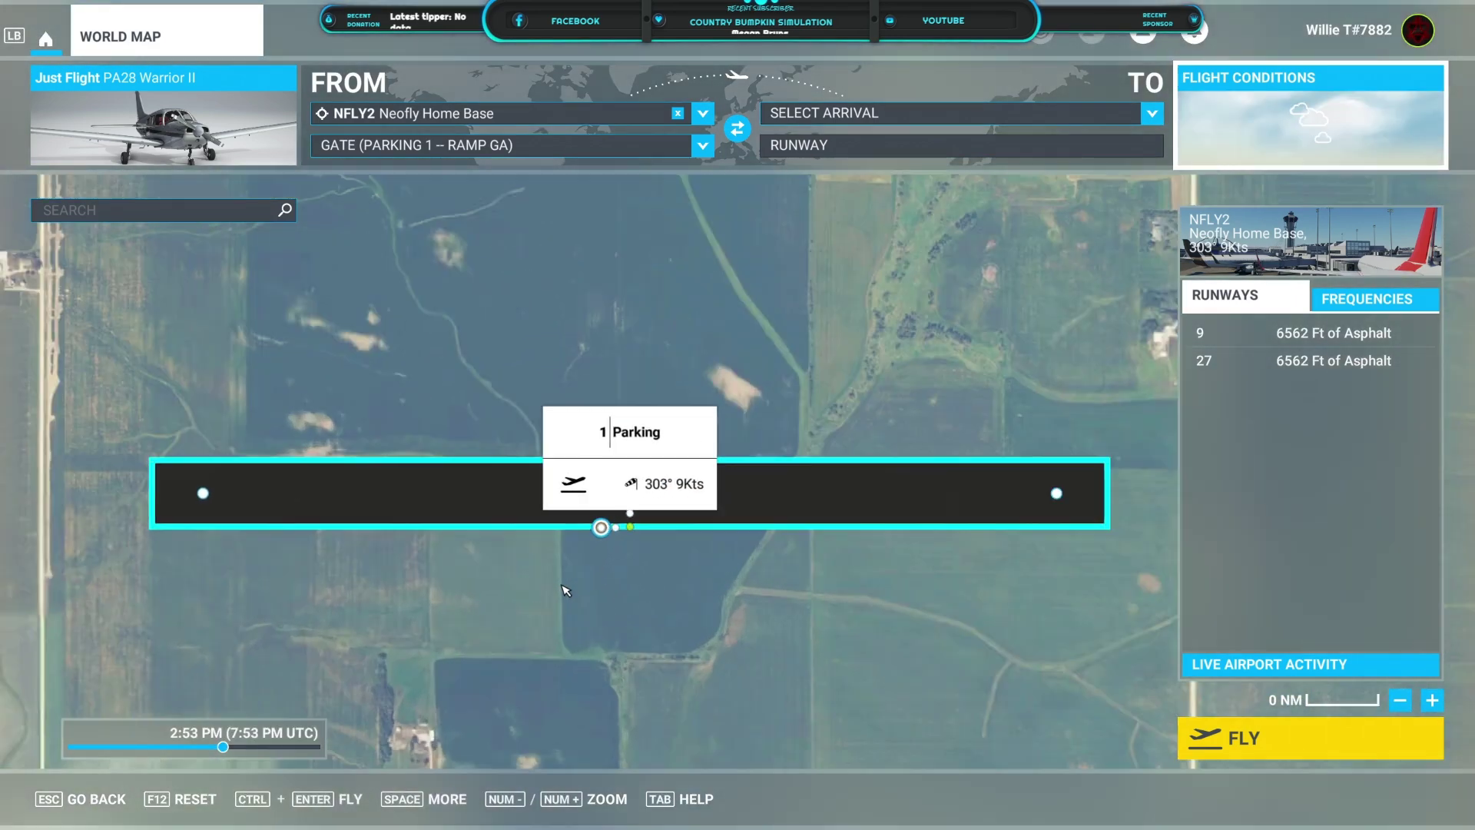
scroll(566, 592, "up", 2)
scroll(519, 550, "down", 2)
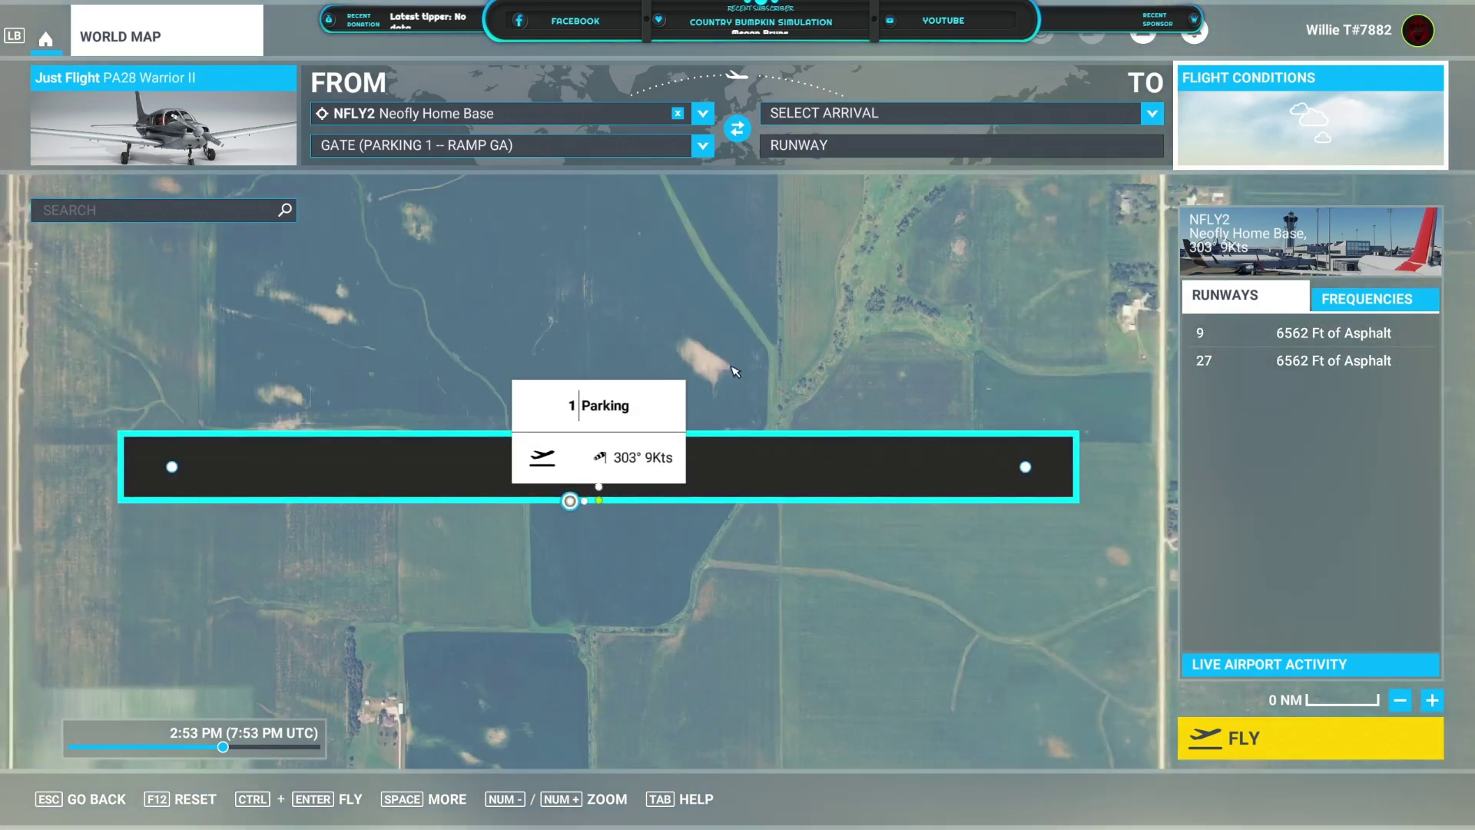
scroll(909, 597, "up", 2)
scroll(555, 578, "down", 2)
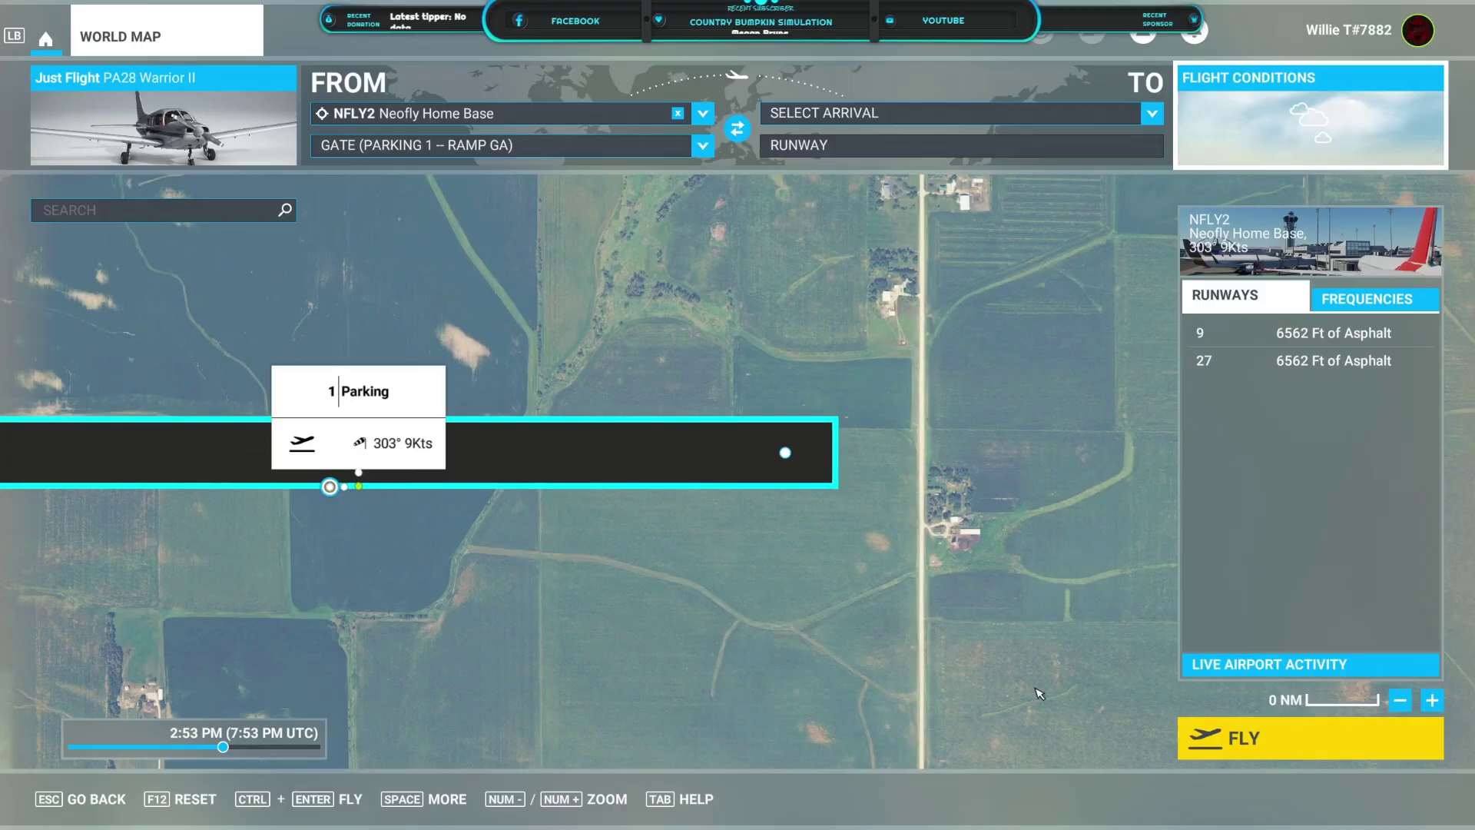
left_click(1268, 738)
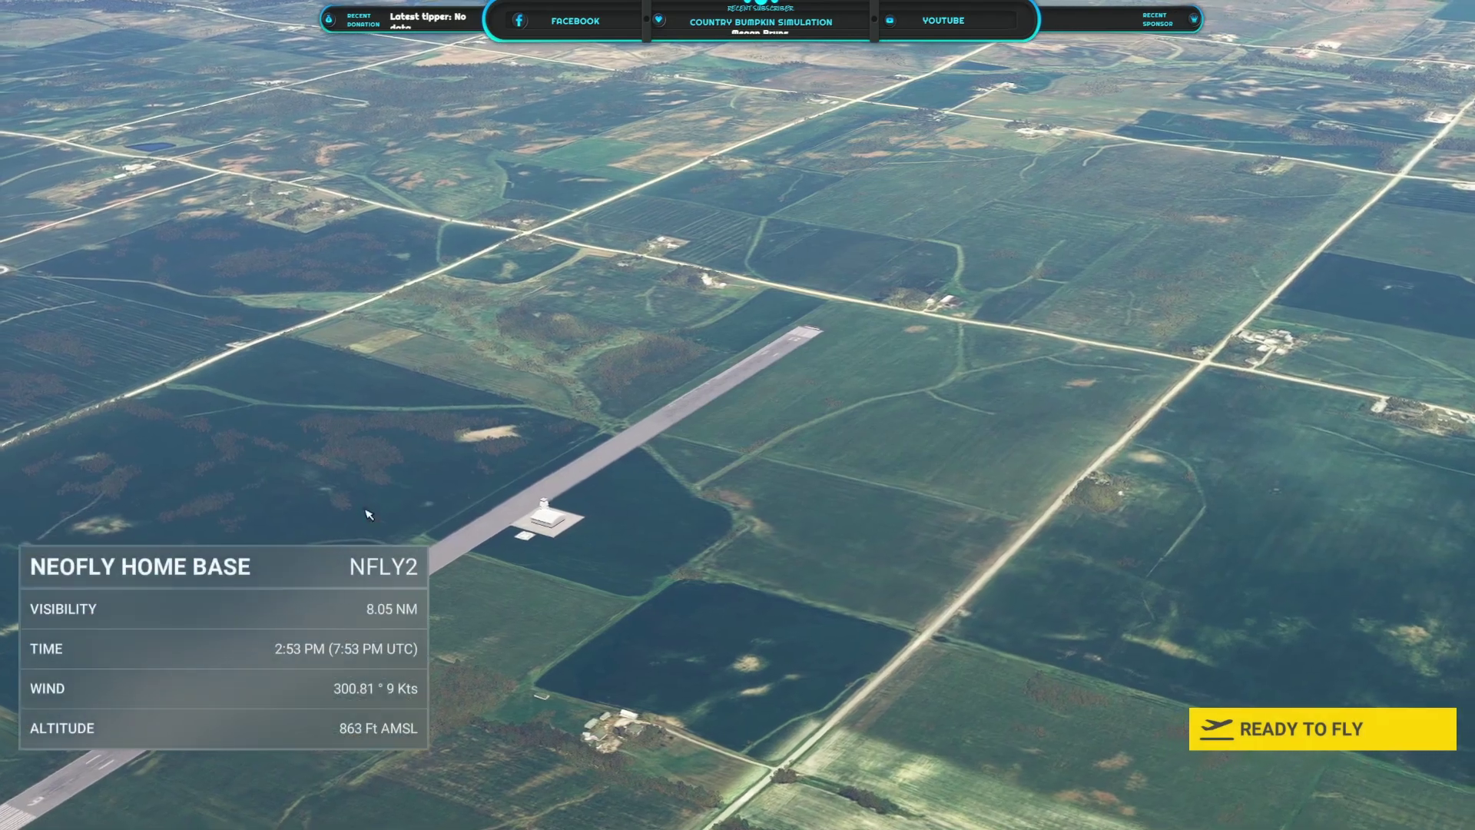
left_click(1288, 725)
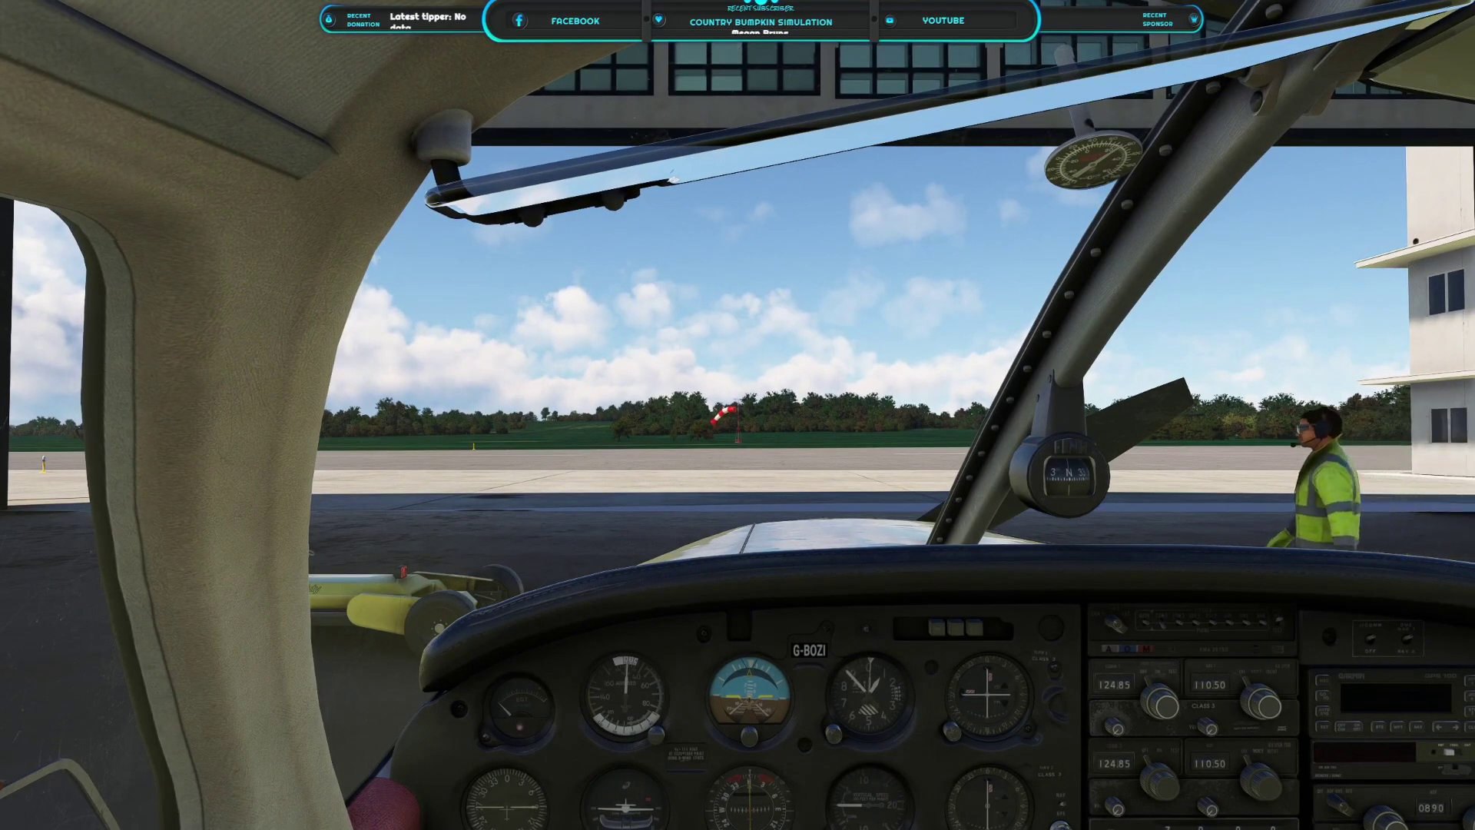
Step: Leave the cockpit for an outside view and fly the camera out of the hangar, rising above the runway
key("End")
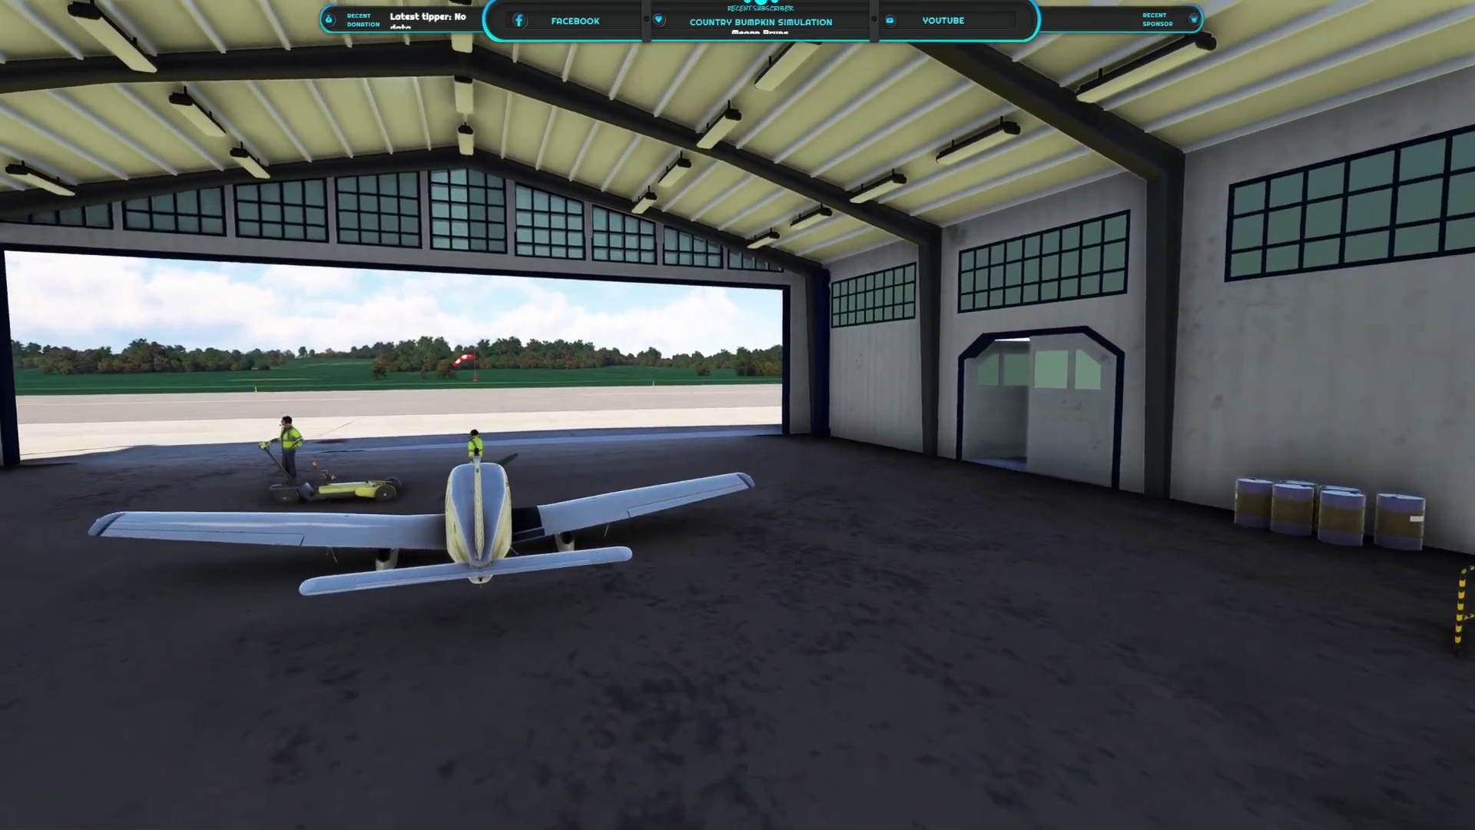
key("w")
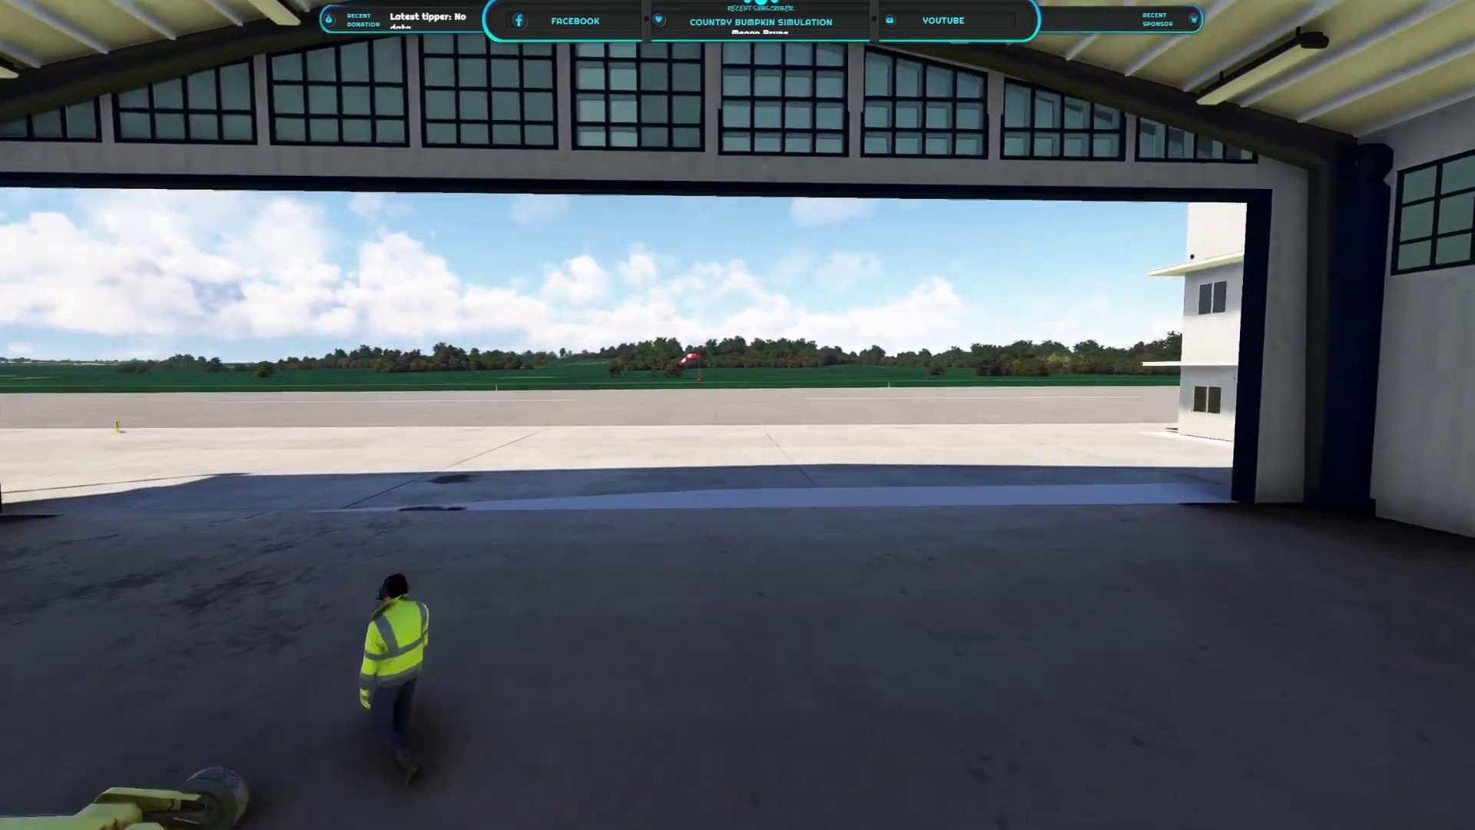
key("w")
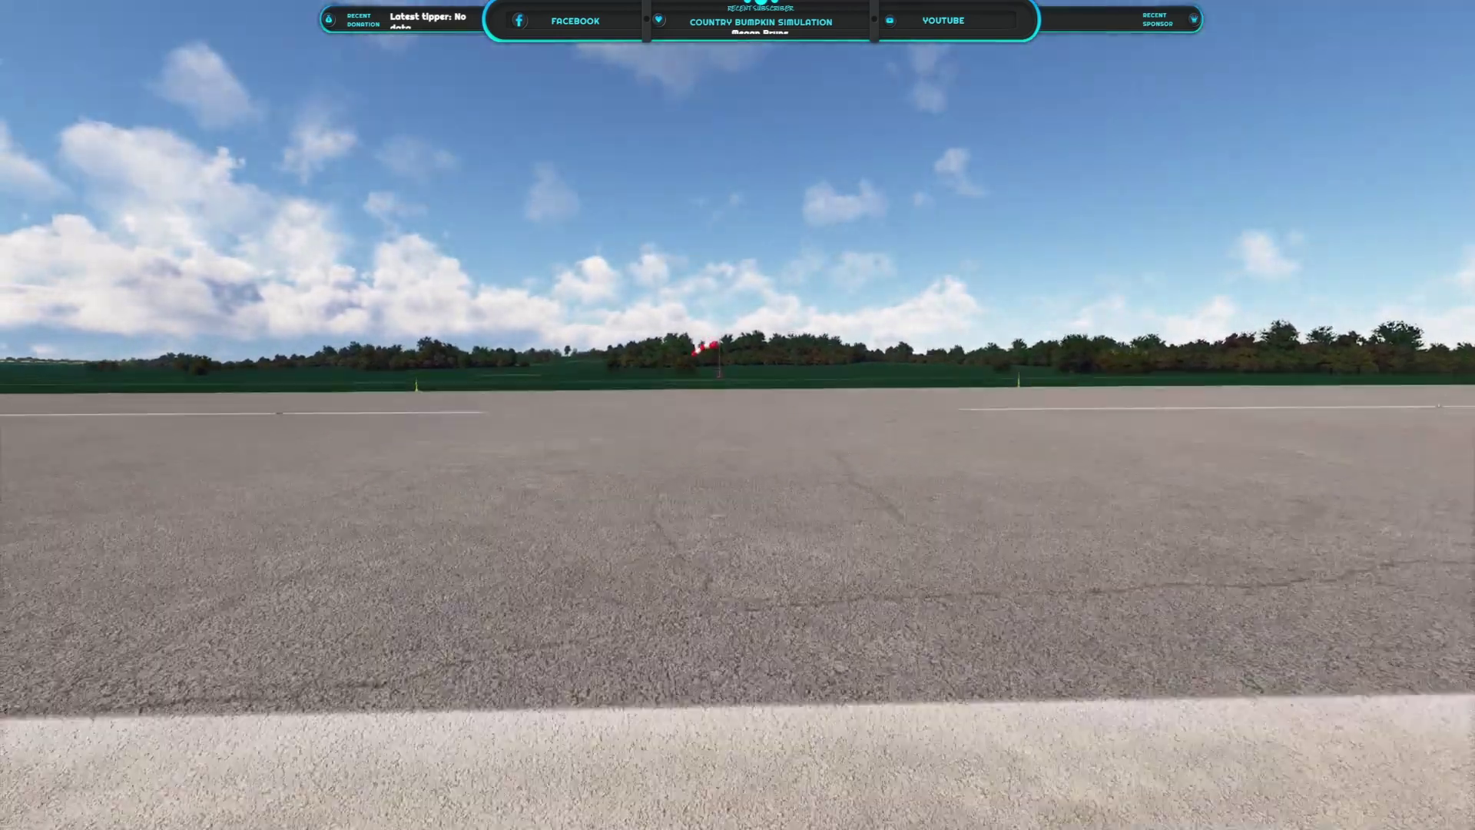
key("r")
key("KP_6")
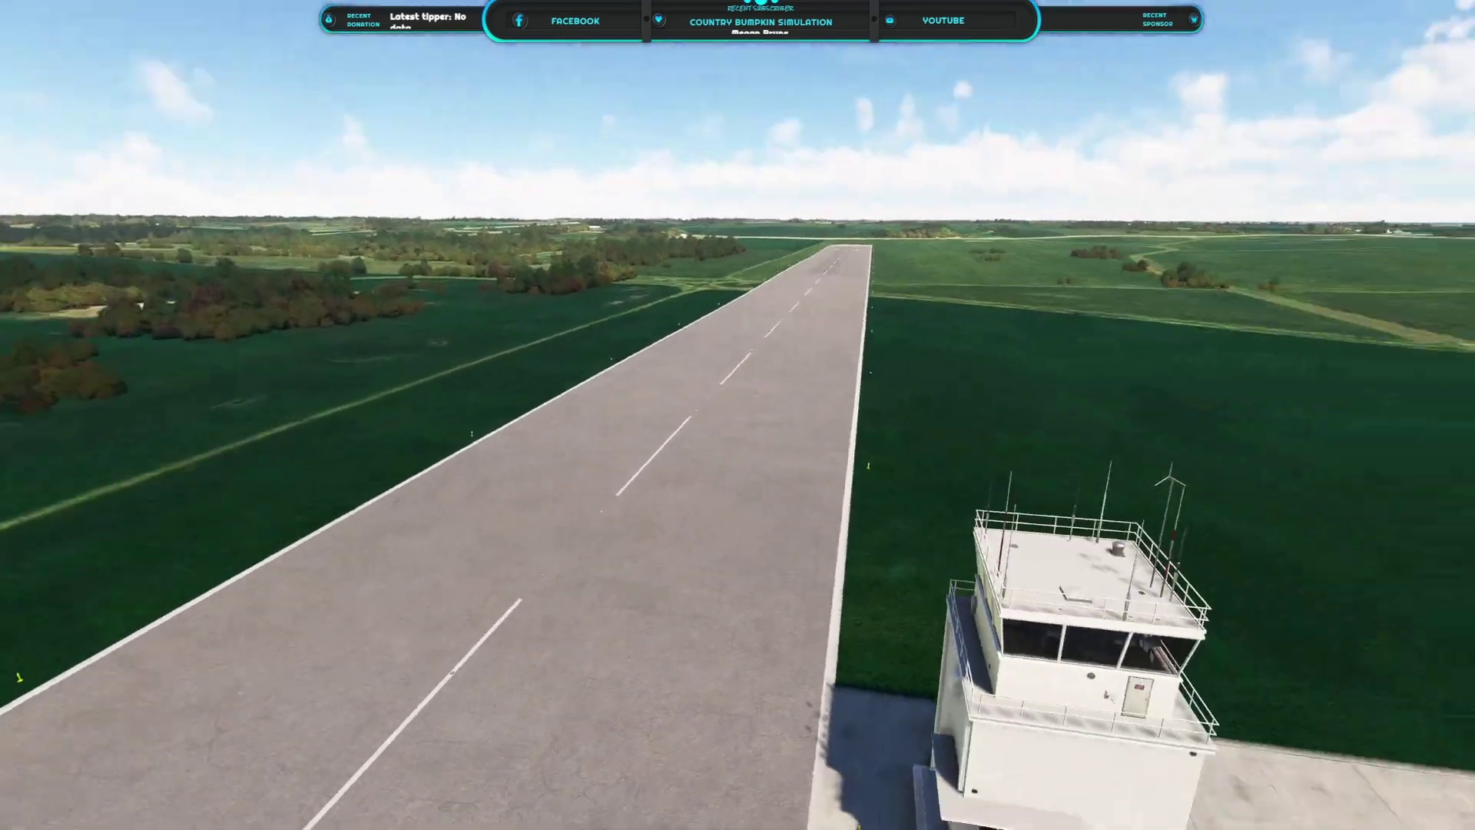
key("KP_6")
key("KP_2")
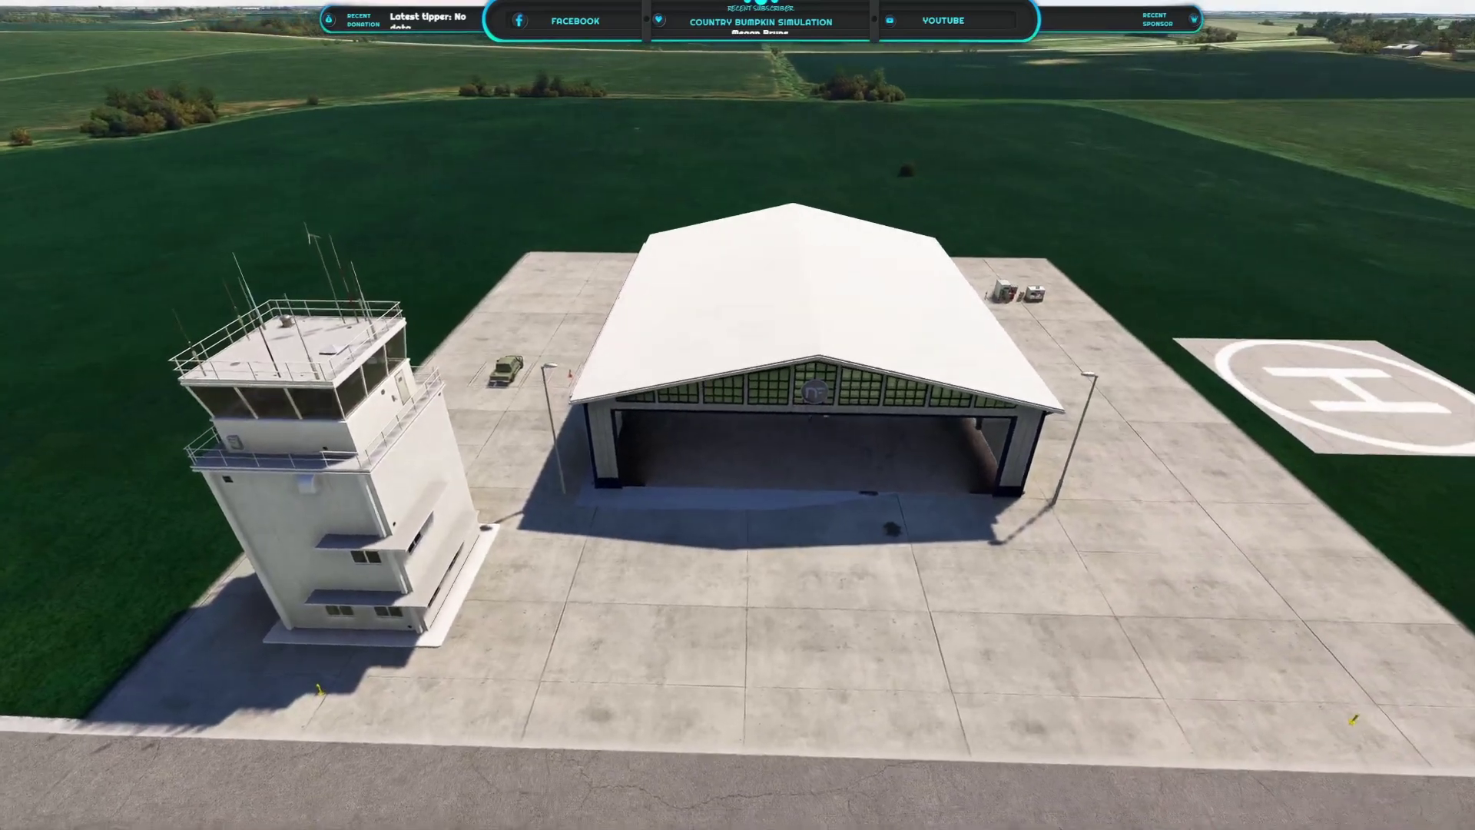
Step: Examine the homebase hangar, control tower, helipad and apron from above with the free camera
key("d")
key("w")
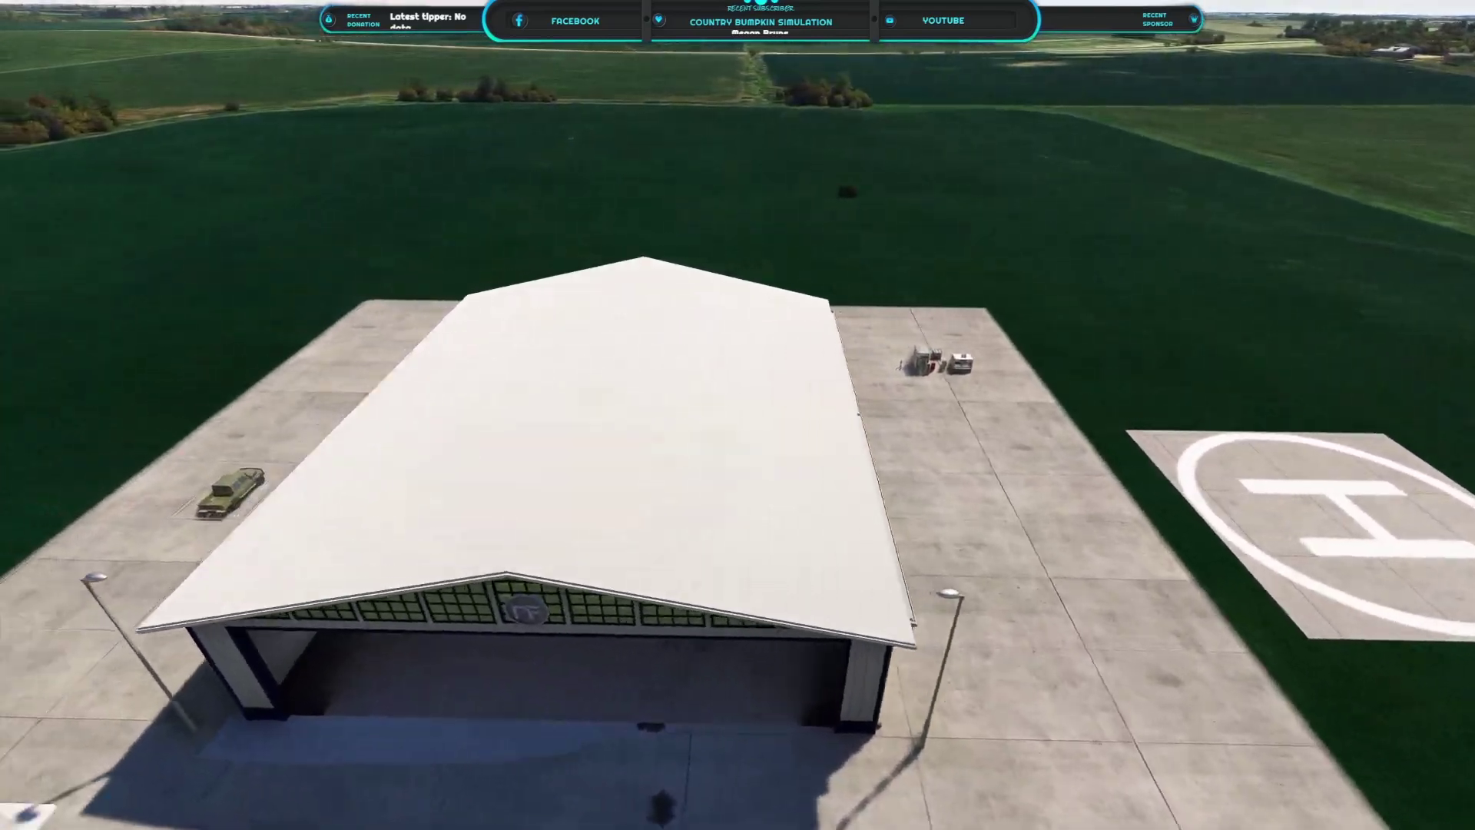
key("a")
key("s")
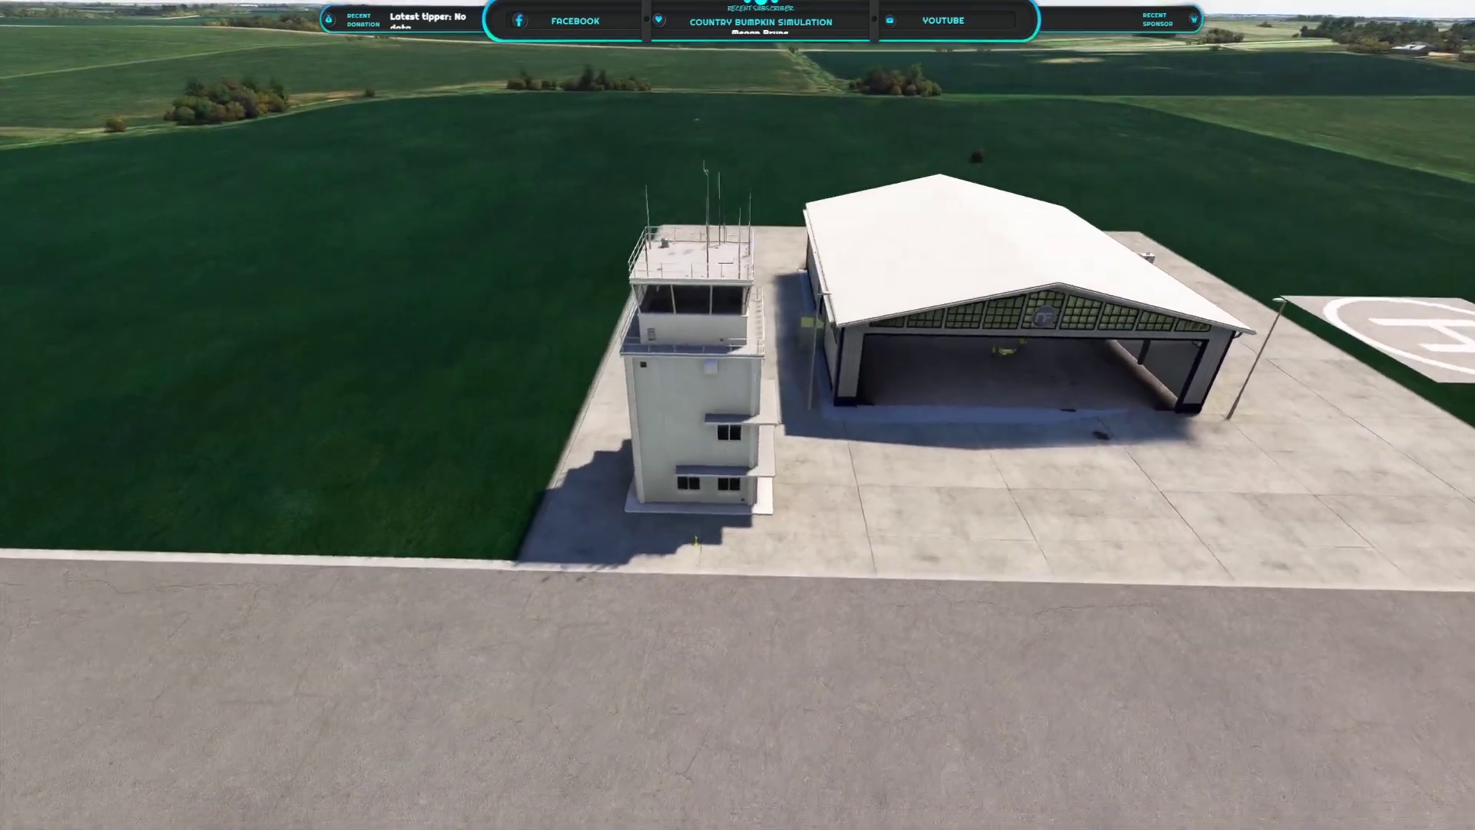
key("r")
key("a")
key("KP_4")
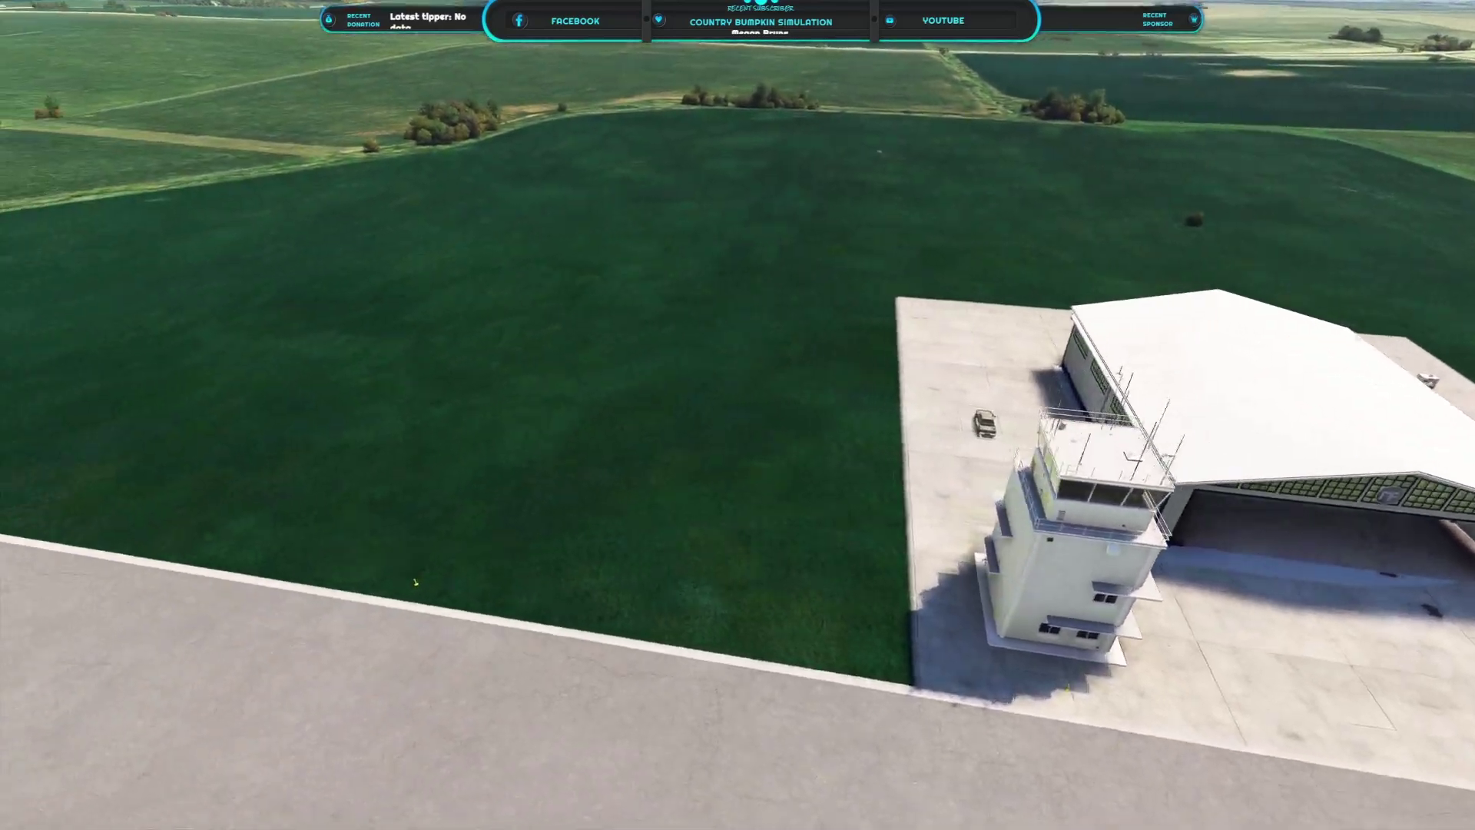
key("a")
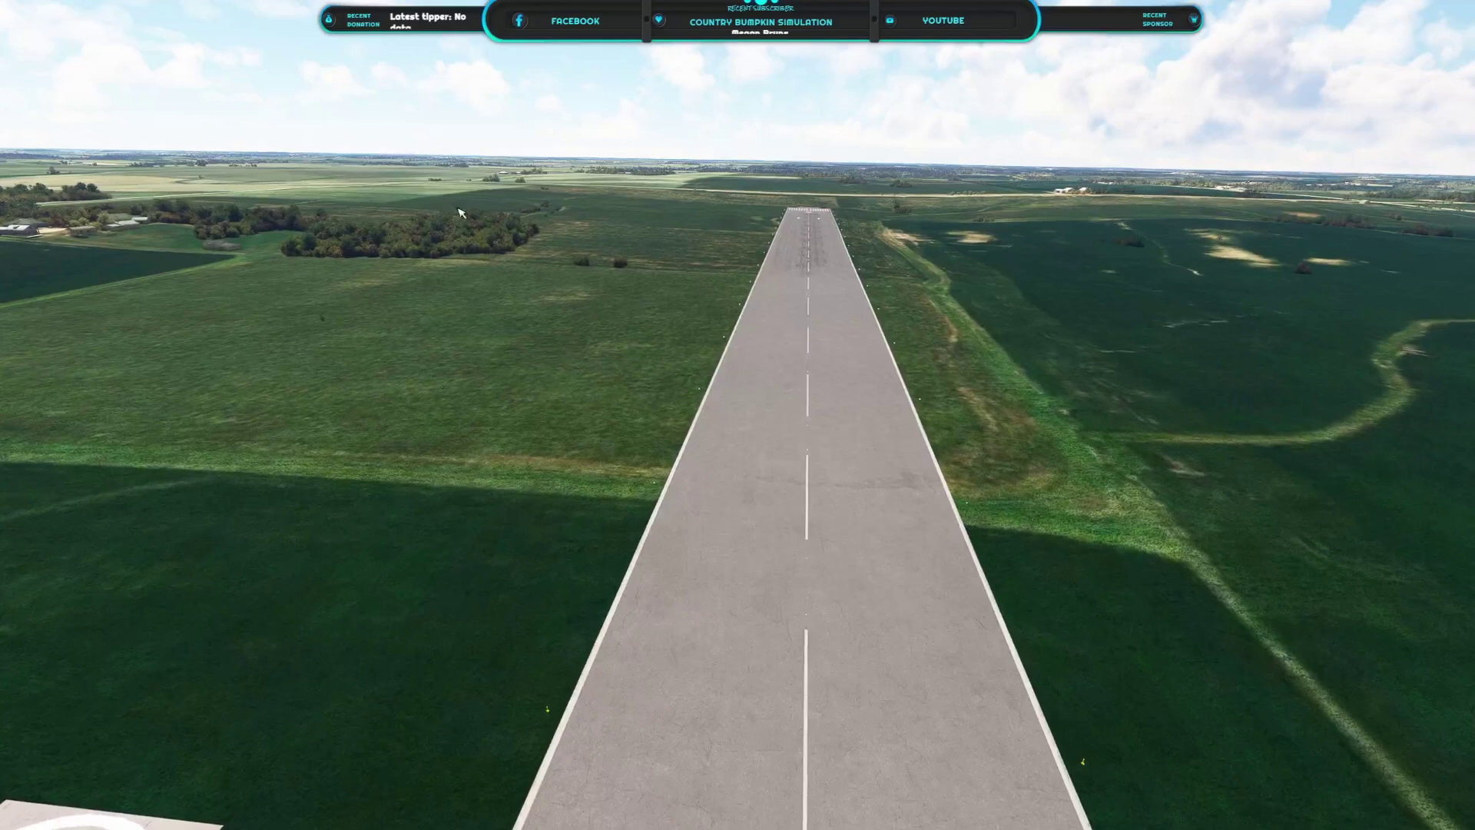
Step: Set the showcase camera's drone speed to 62 and fly the drone along the runway to inspect it
mouse_move(361, 24)
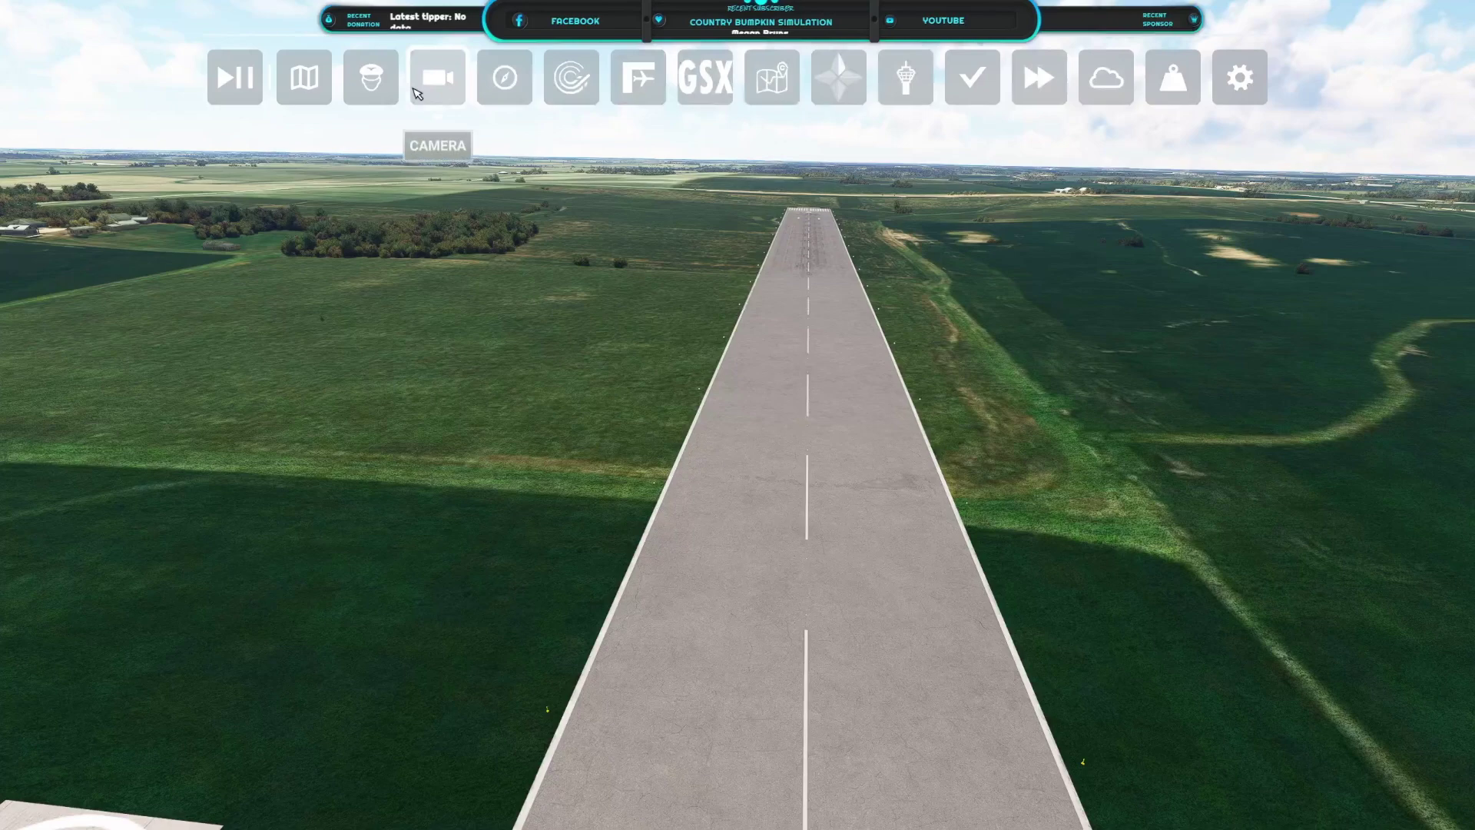
left_click(436, 94)
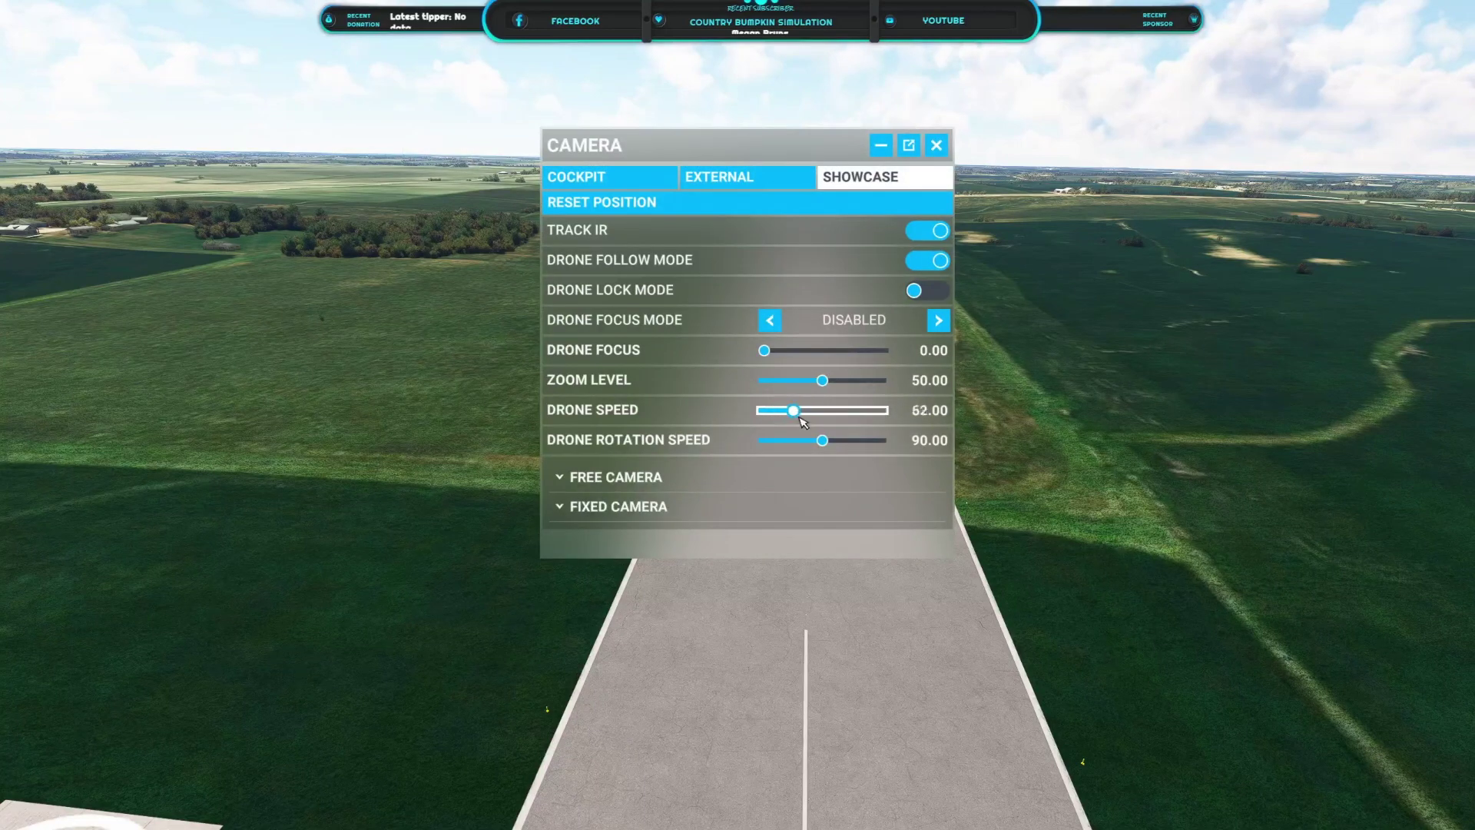
left_click(937, 146)
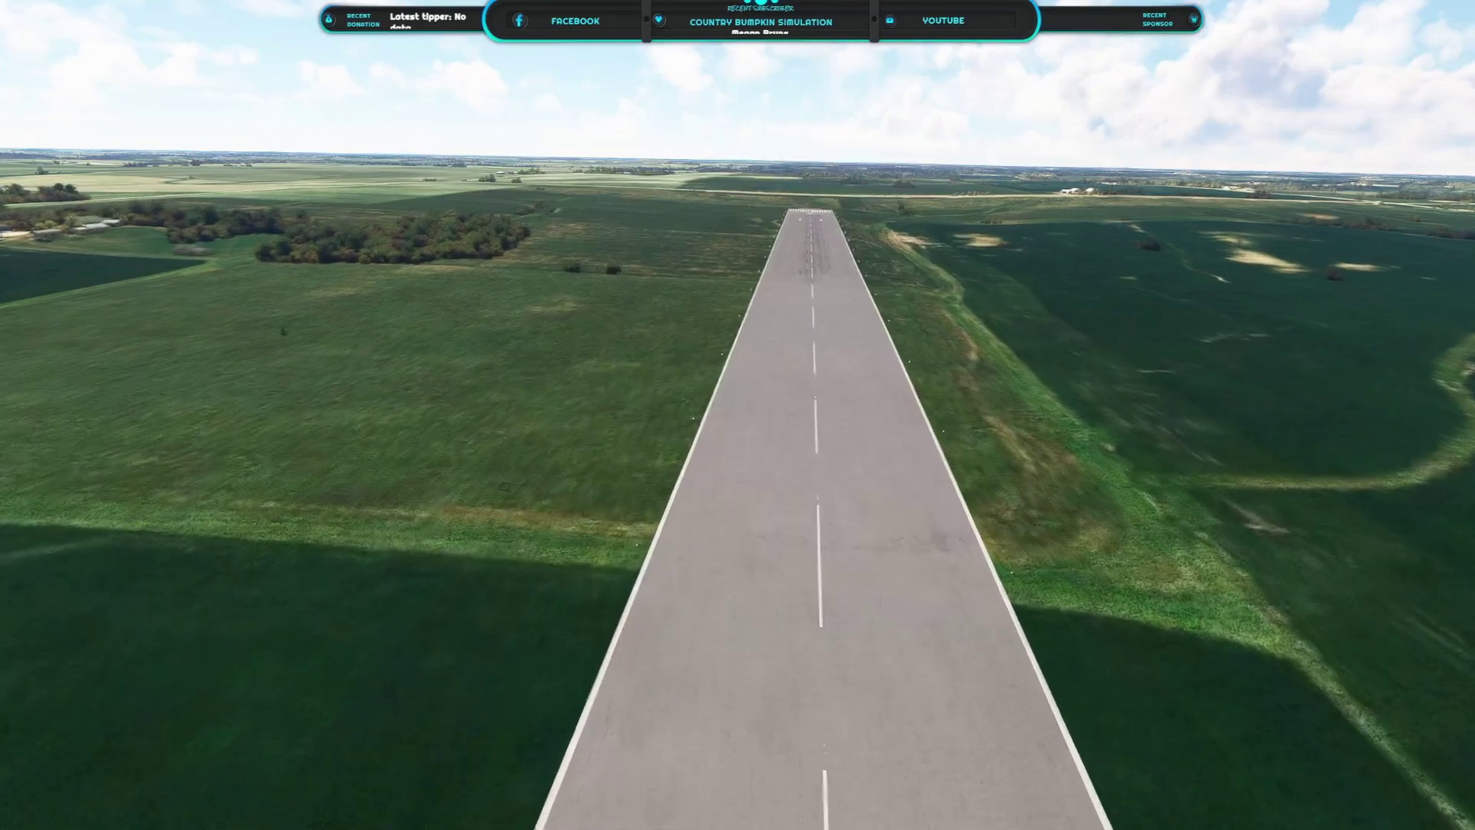
key("r")
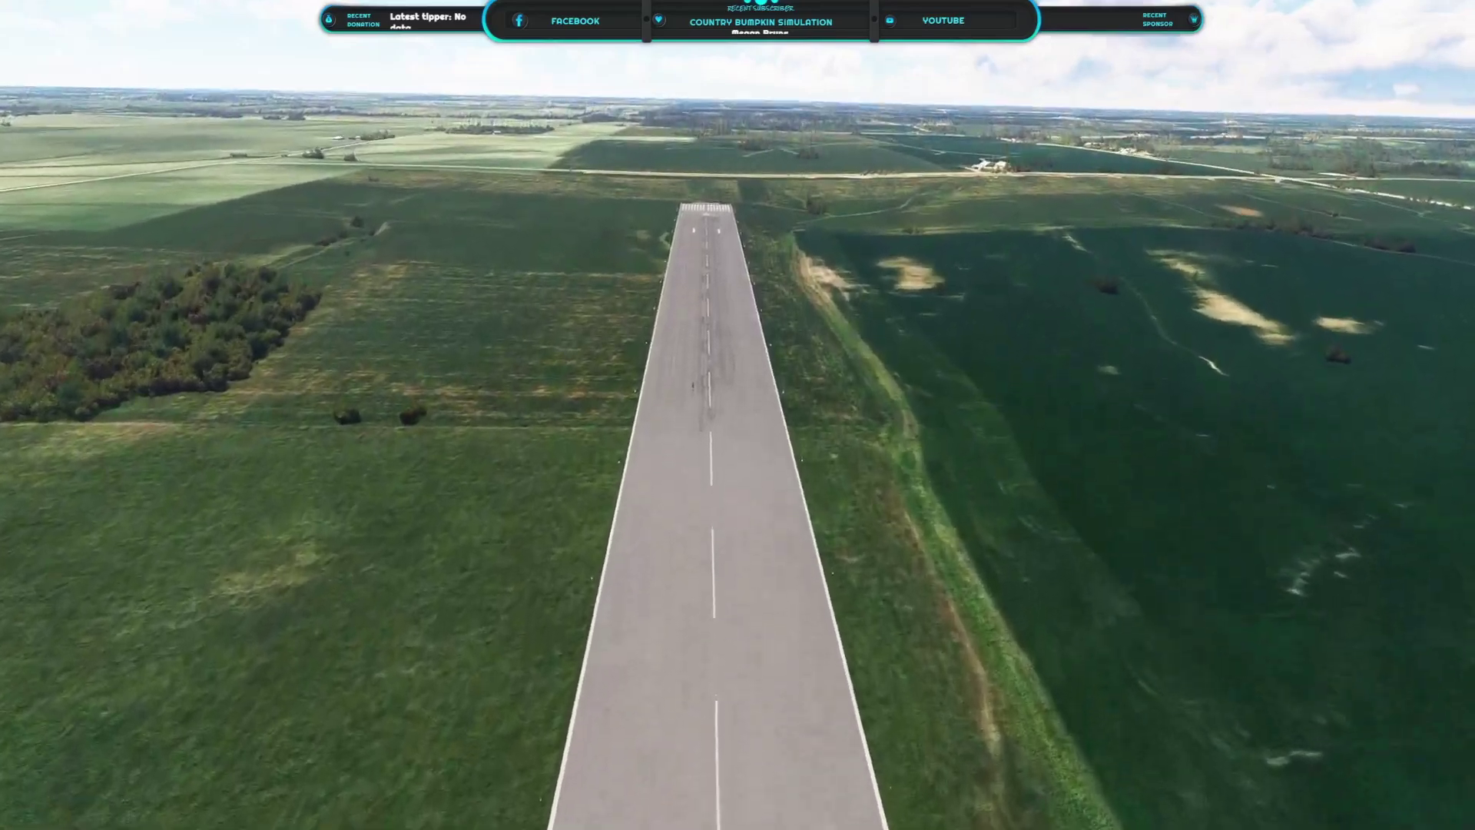
key("Up")
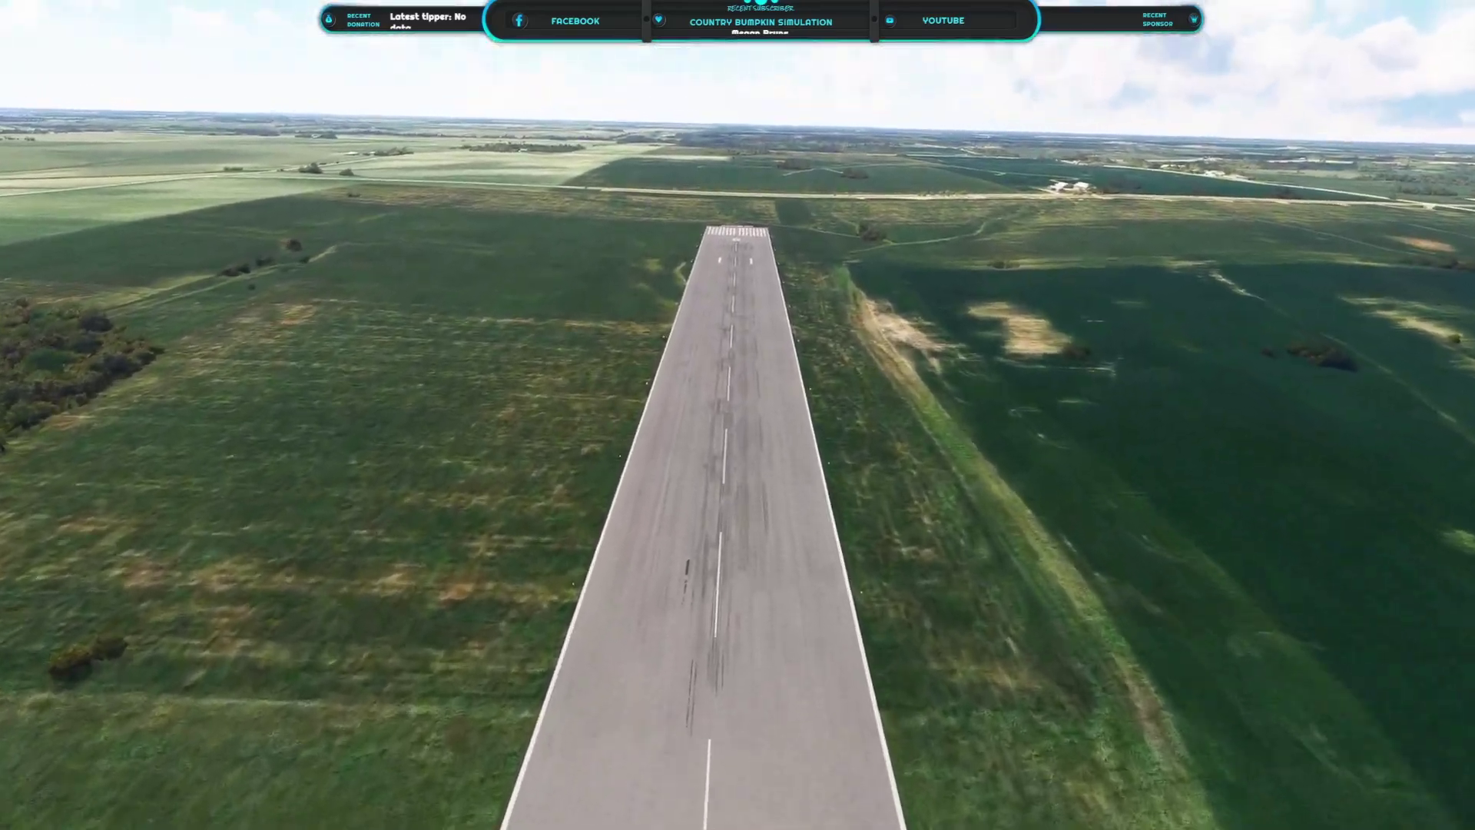
Step: Turn the drone around at the runway end and fly back above the runway toward the hangar and helipad
key("Right")
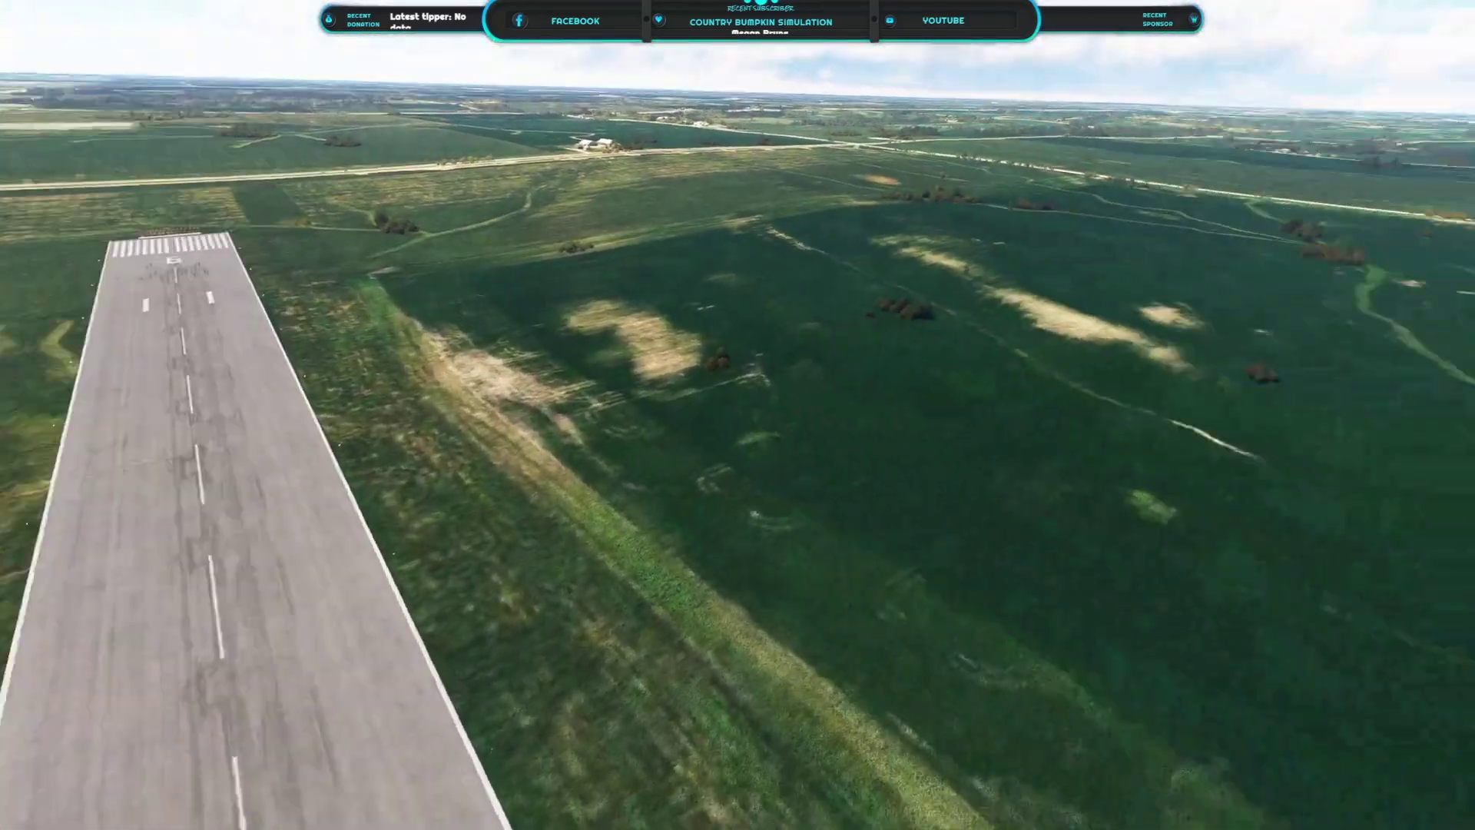
key("Right")
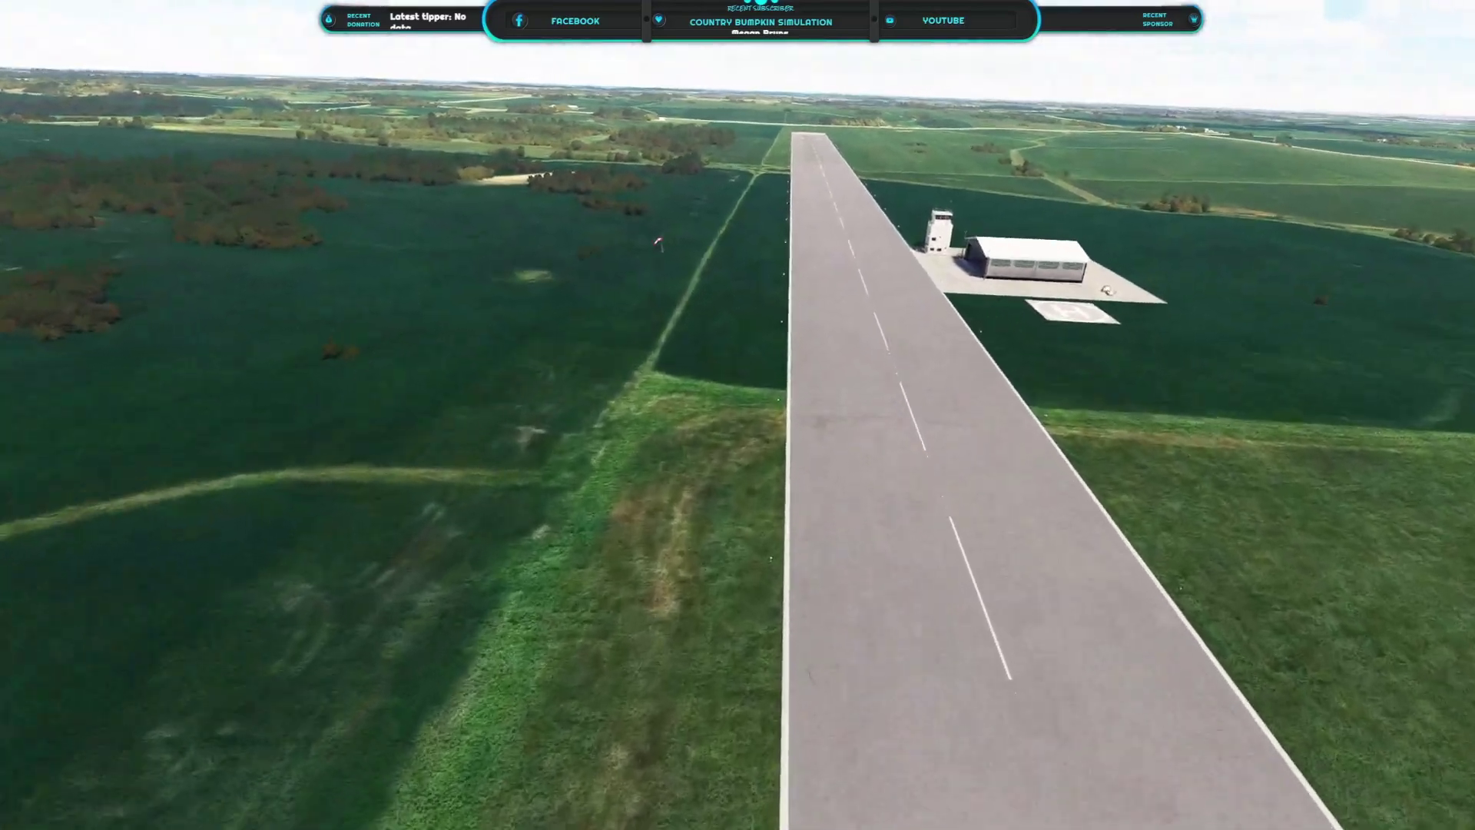
key("Down")
key("w")
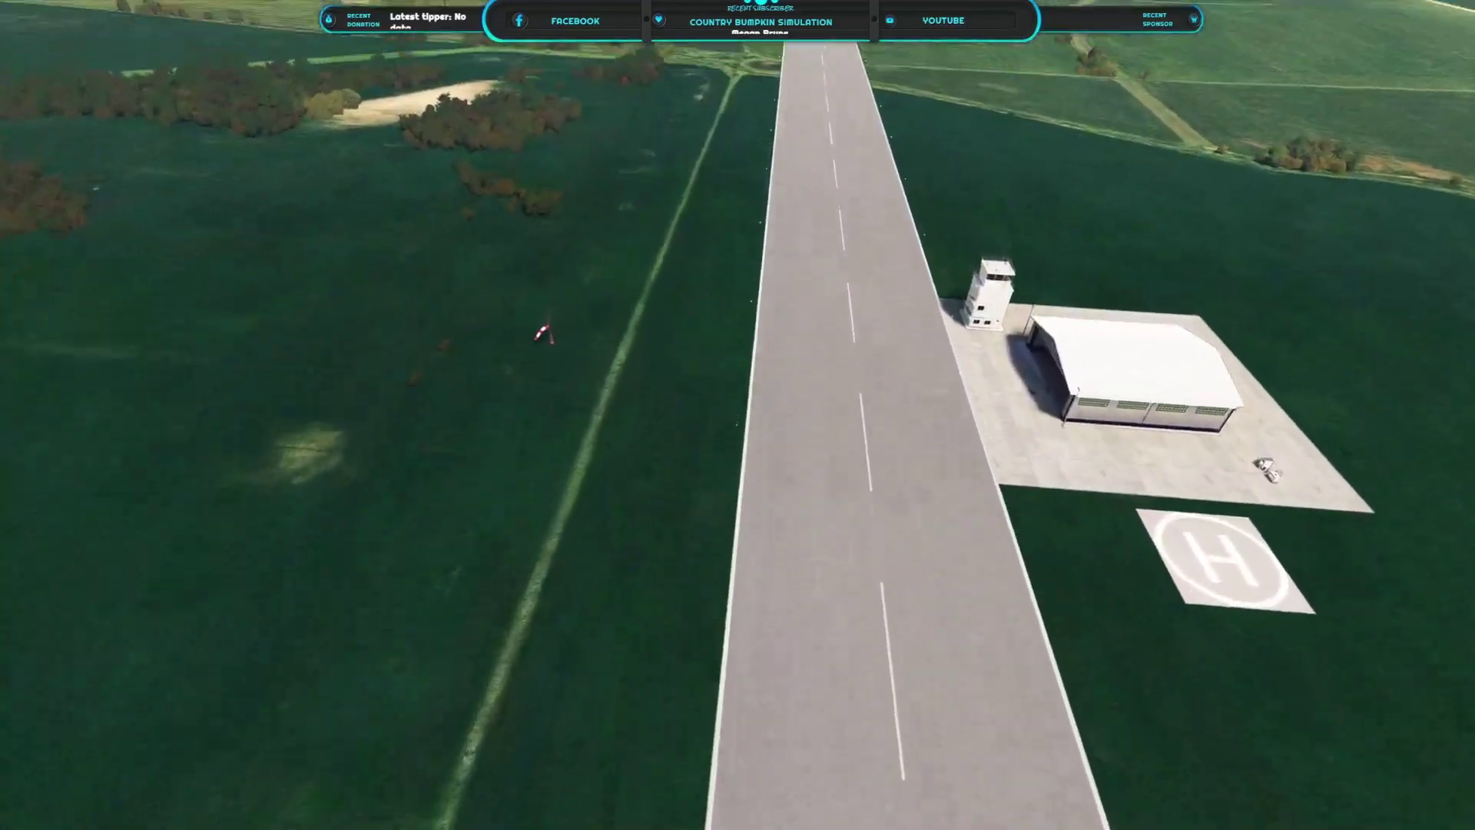
Step: Circle the drone across the runway to inspect the control tower and the open front of the hangar
key("Right")
key("Right")
key("a")
key("Right")
key("Right")
key("a")
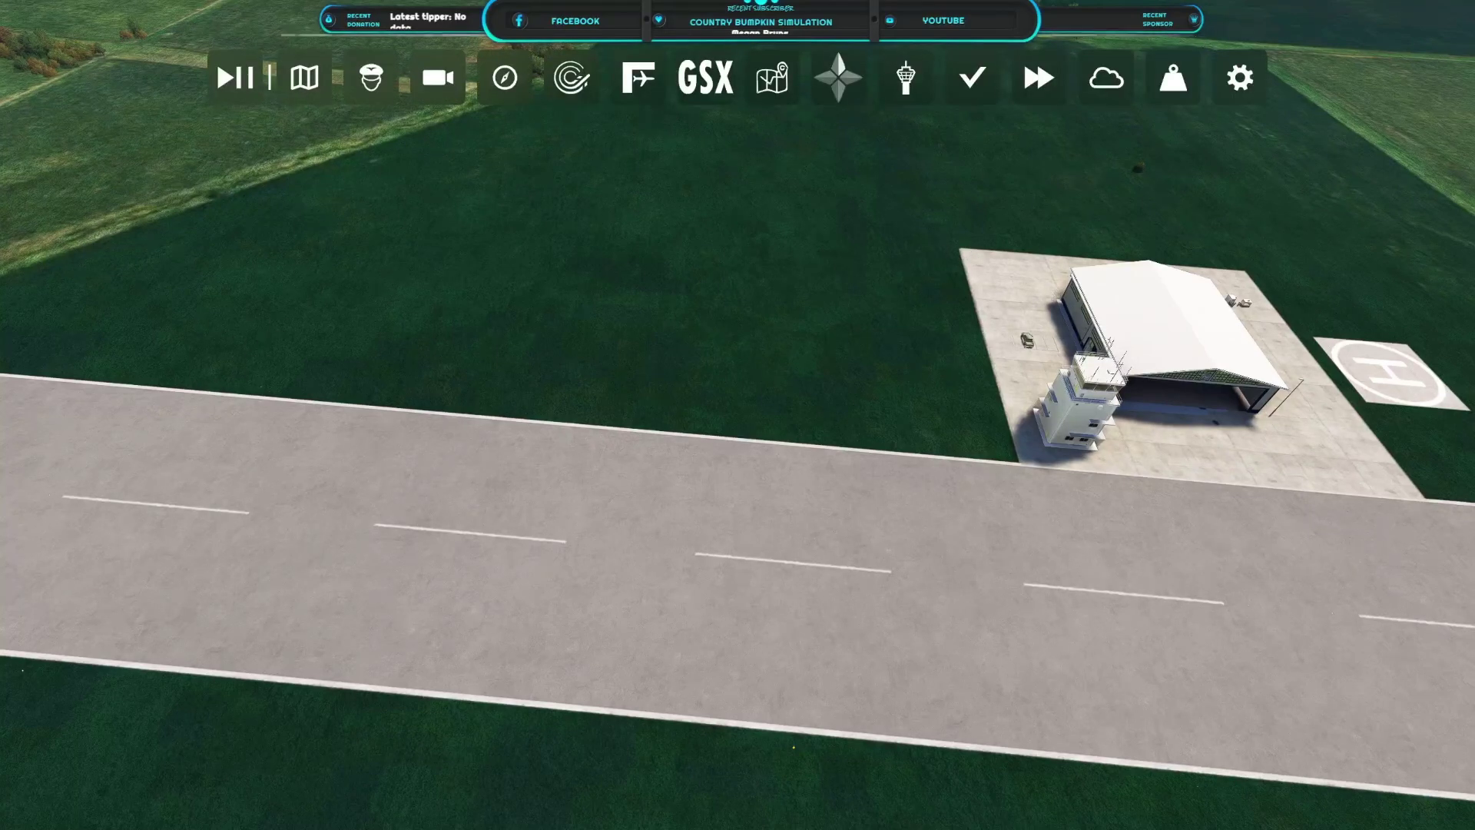
Step: Fly the drone along the rest of the runway to its opposite end and look back toward the hangar
right_click_drag(811, 336, 523, 177)
key("w")
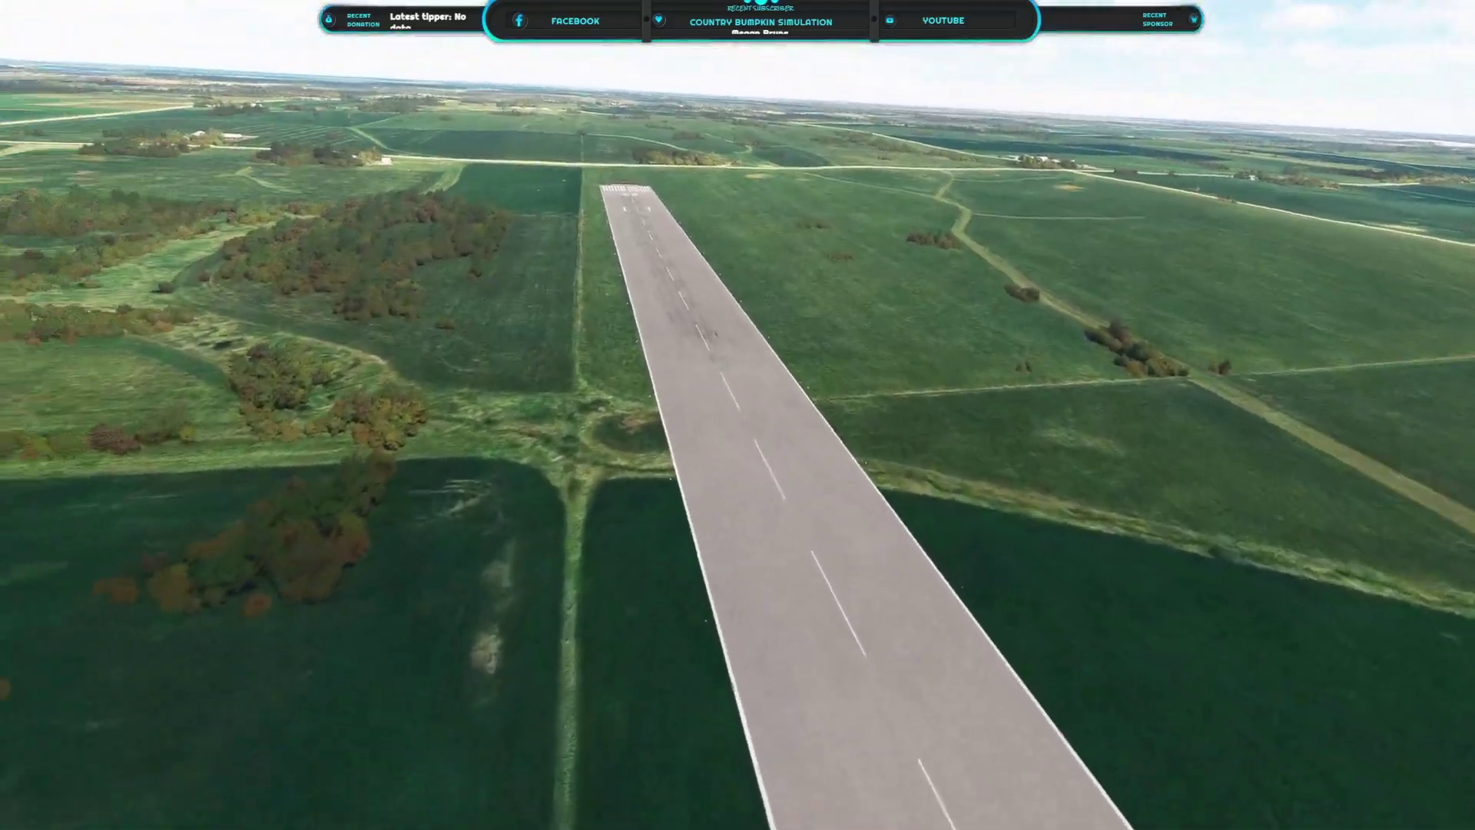
key("w")
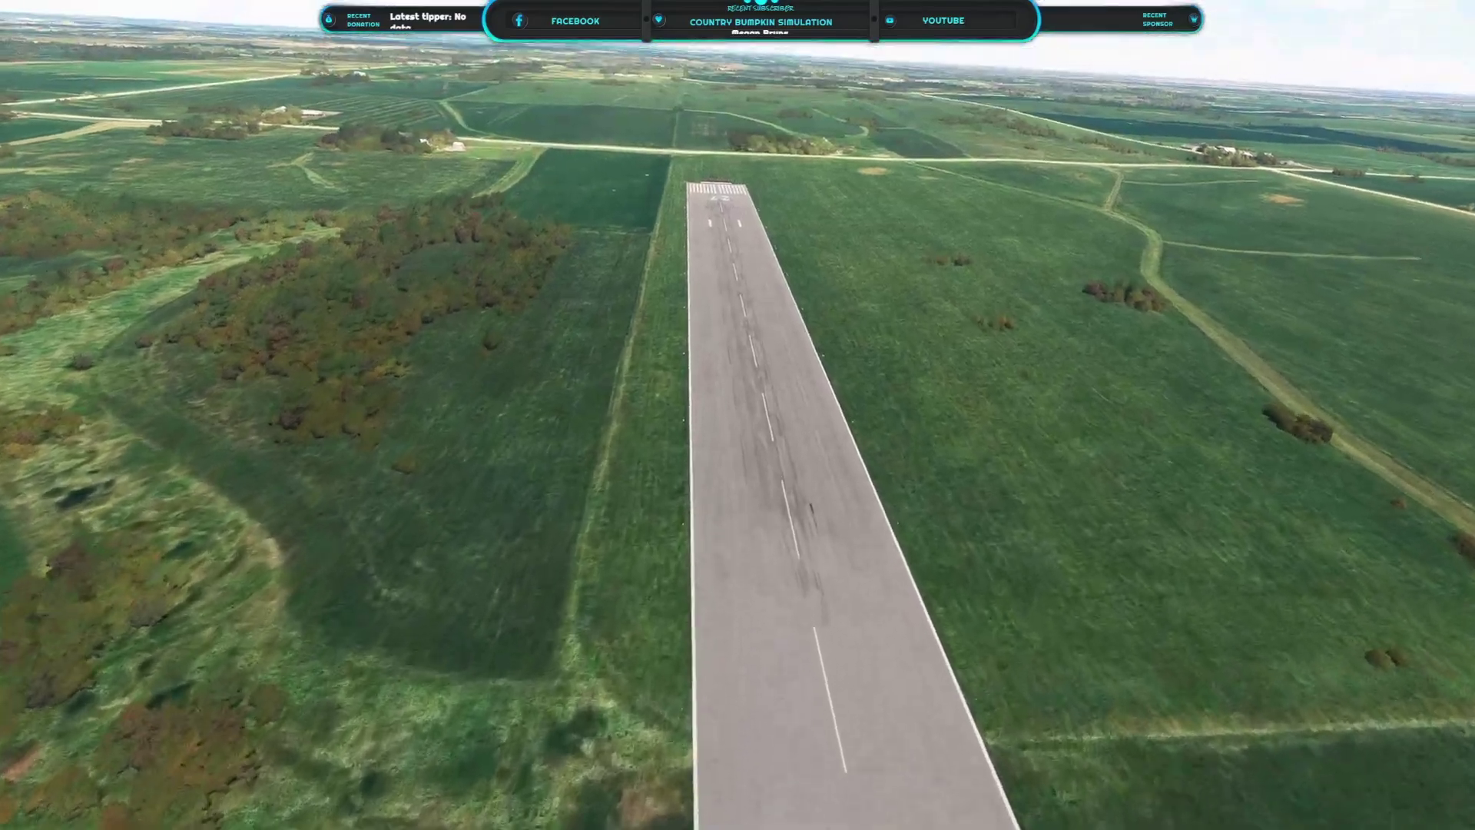
key("w")
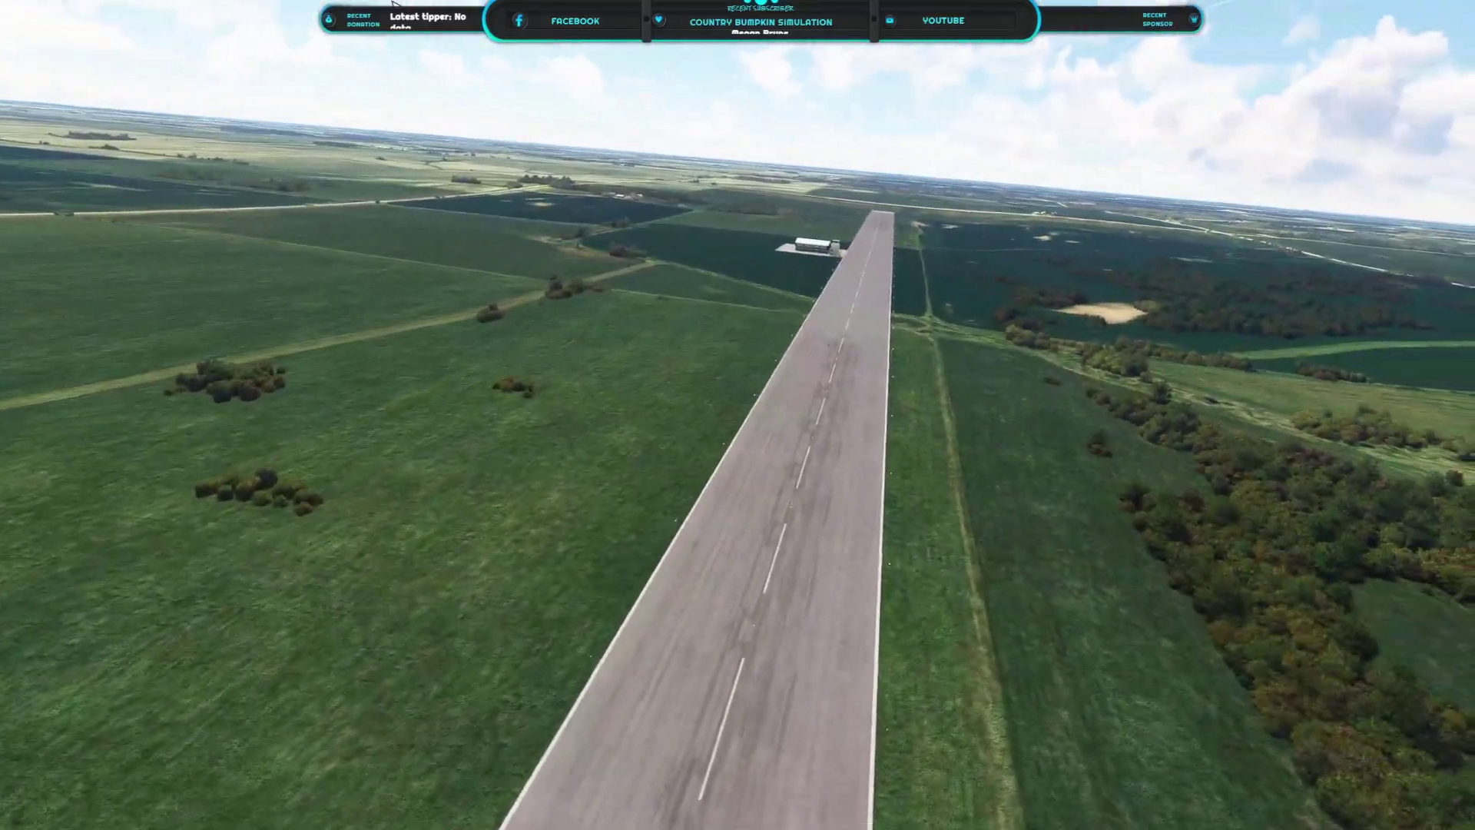
Step: Set the local time to about 10:43 PM and inspect the runway and hangar lighting in the dark
mouse_move(887, 46)
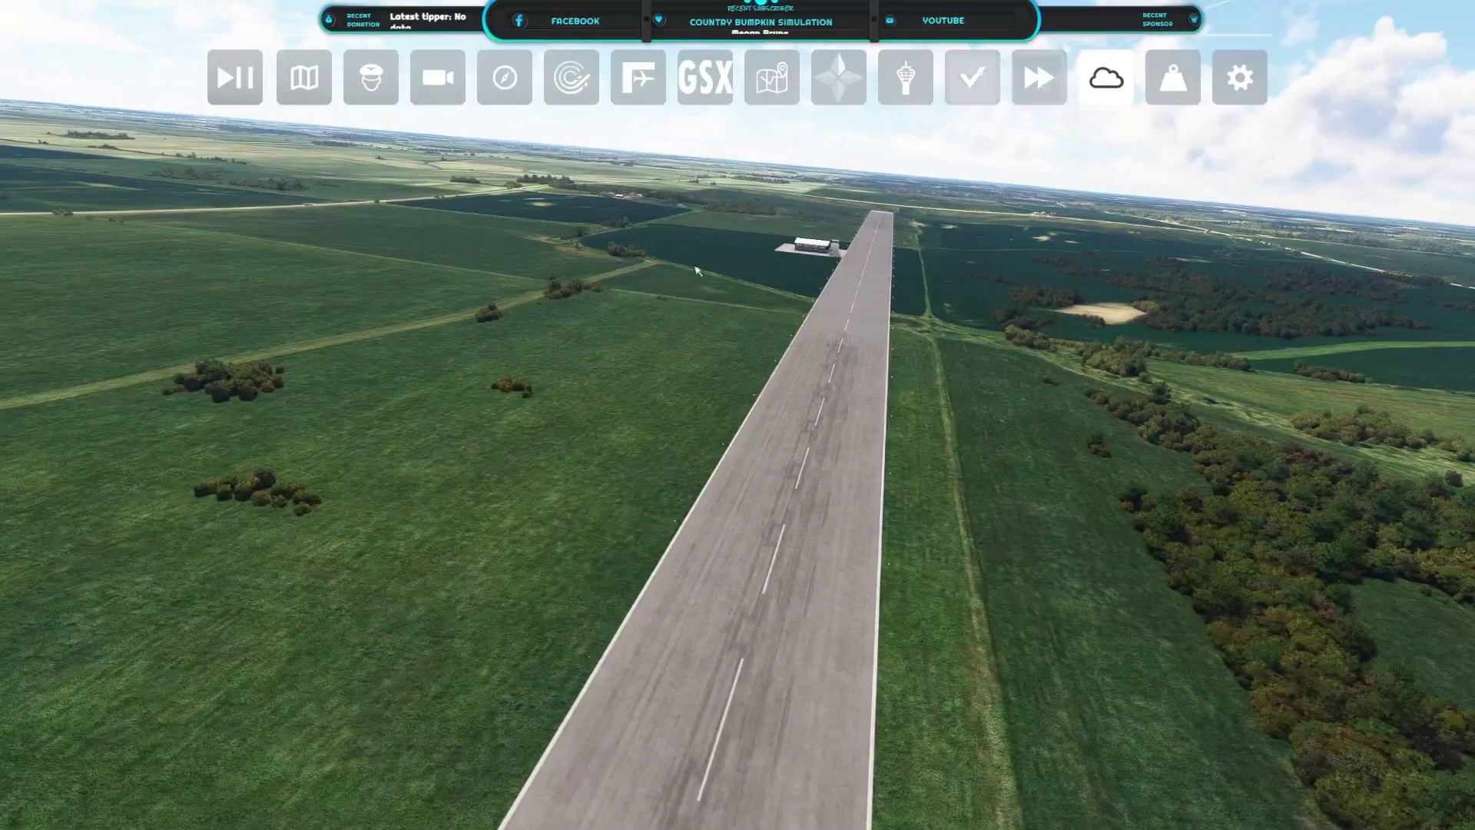
left_click_drag(651, 275, 705, 277)
left_click(1007, 149)
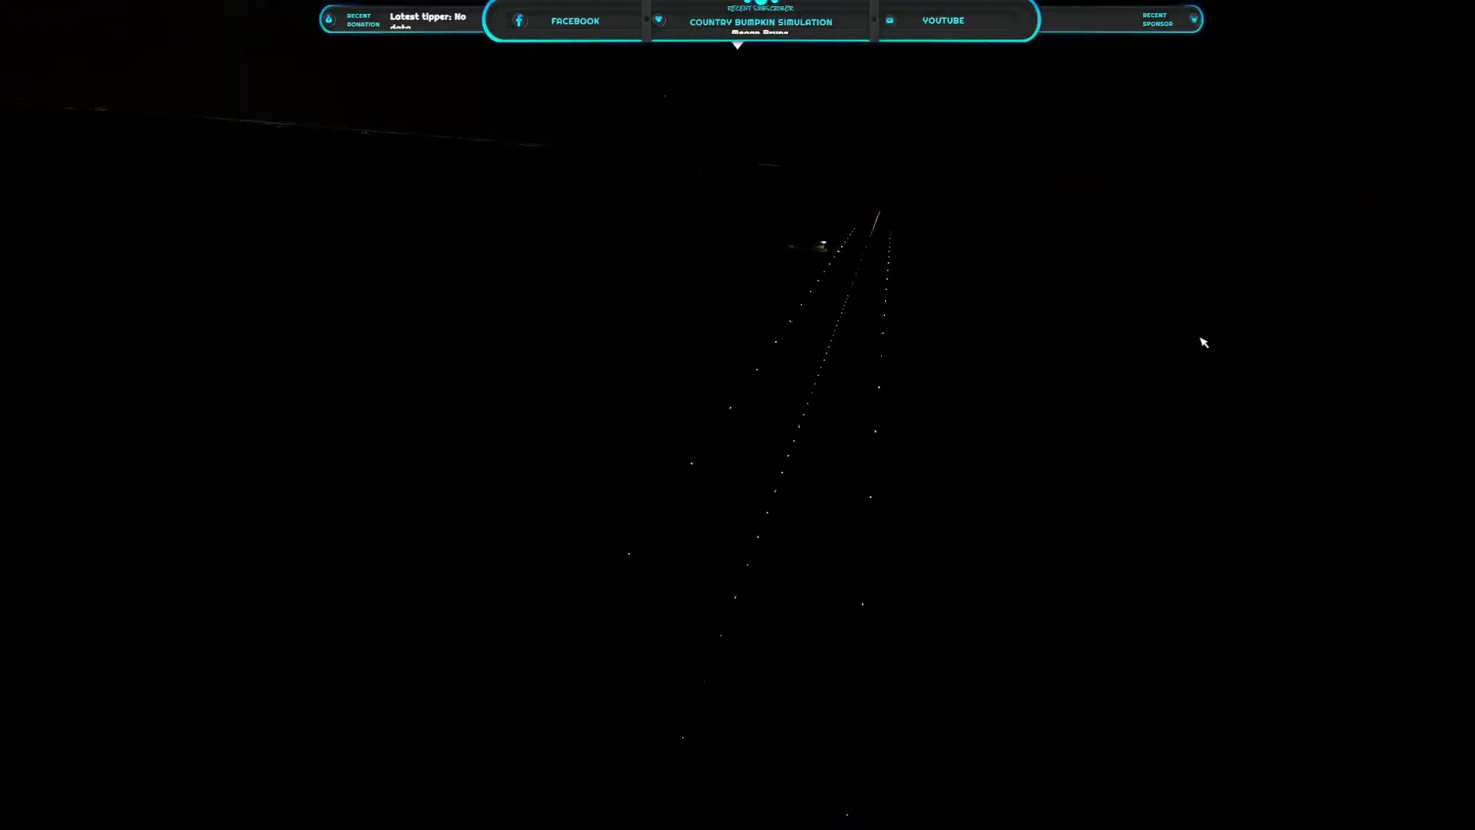
right_click_drag(1204, 342, 1076, 403)
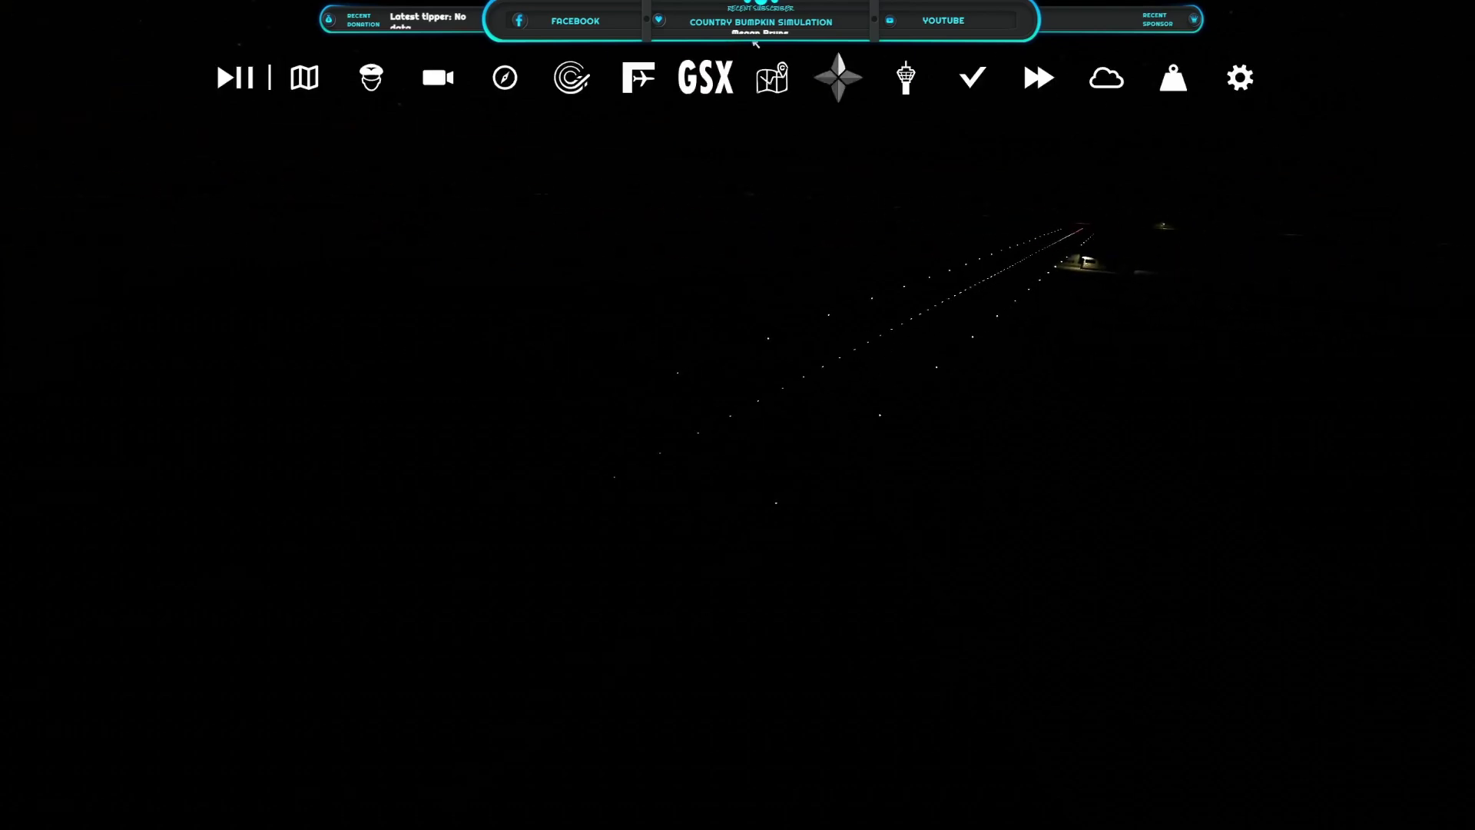
Step: Move the local time back to daylight hours and close the weather settings
left_click(1106, 77)
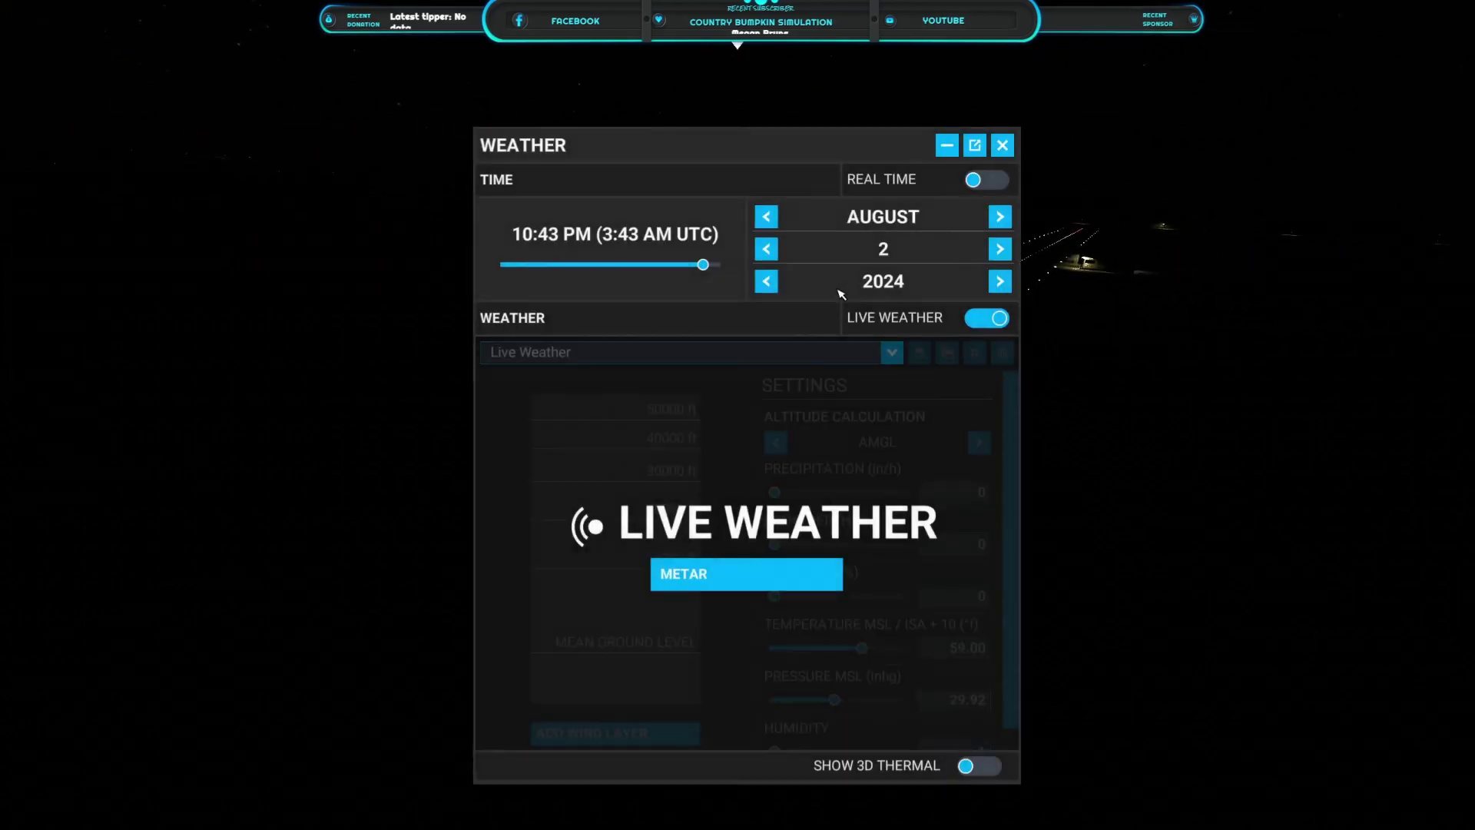
left_click_drag(703, 264, 675, 264)
left_click(1011, 151)
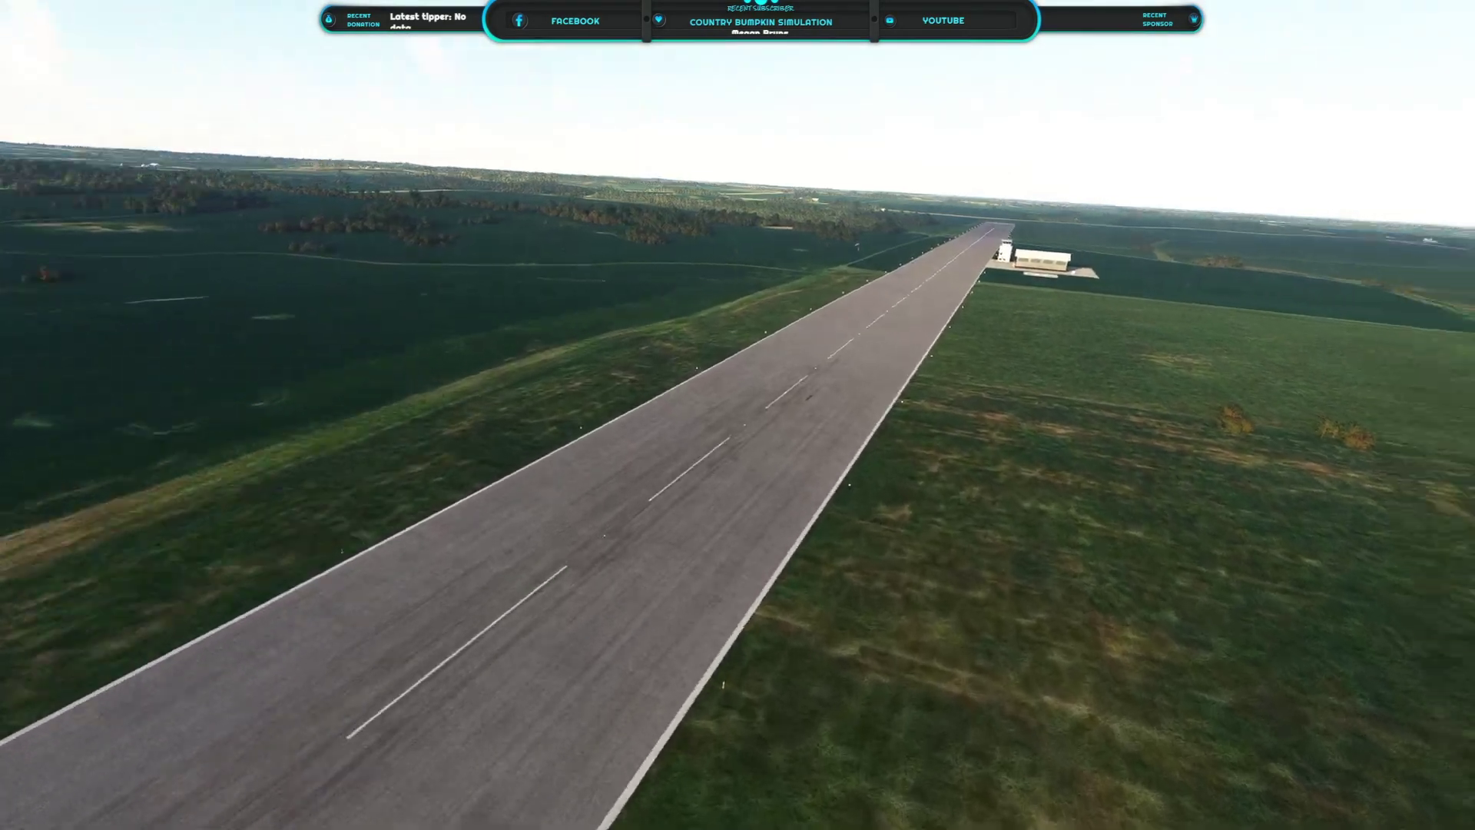